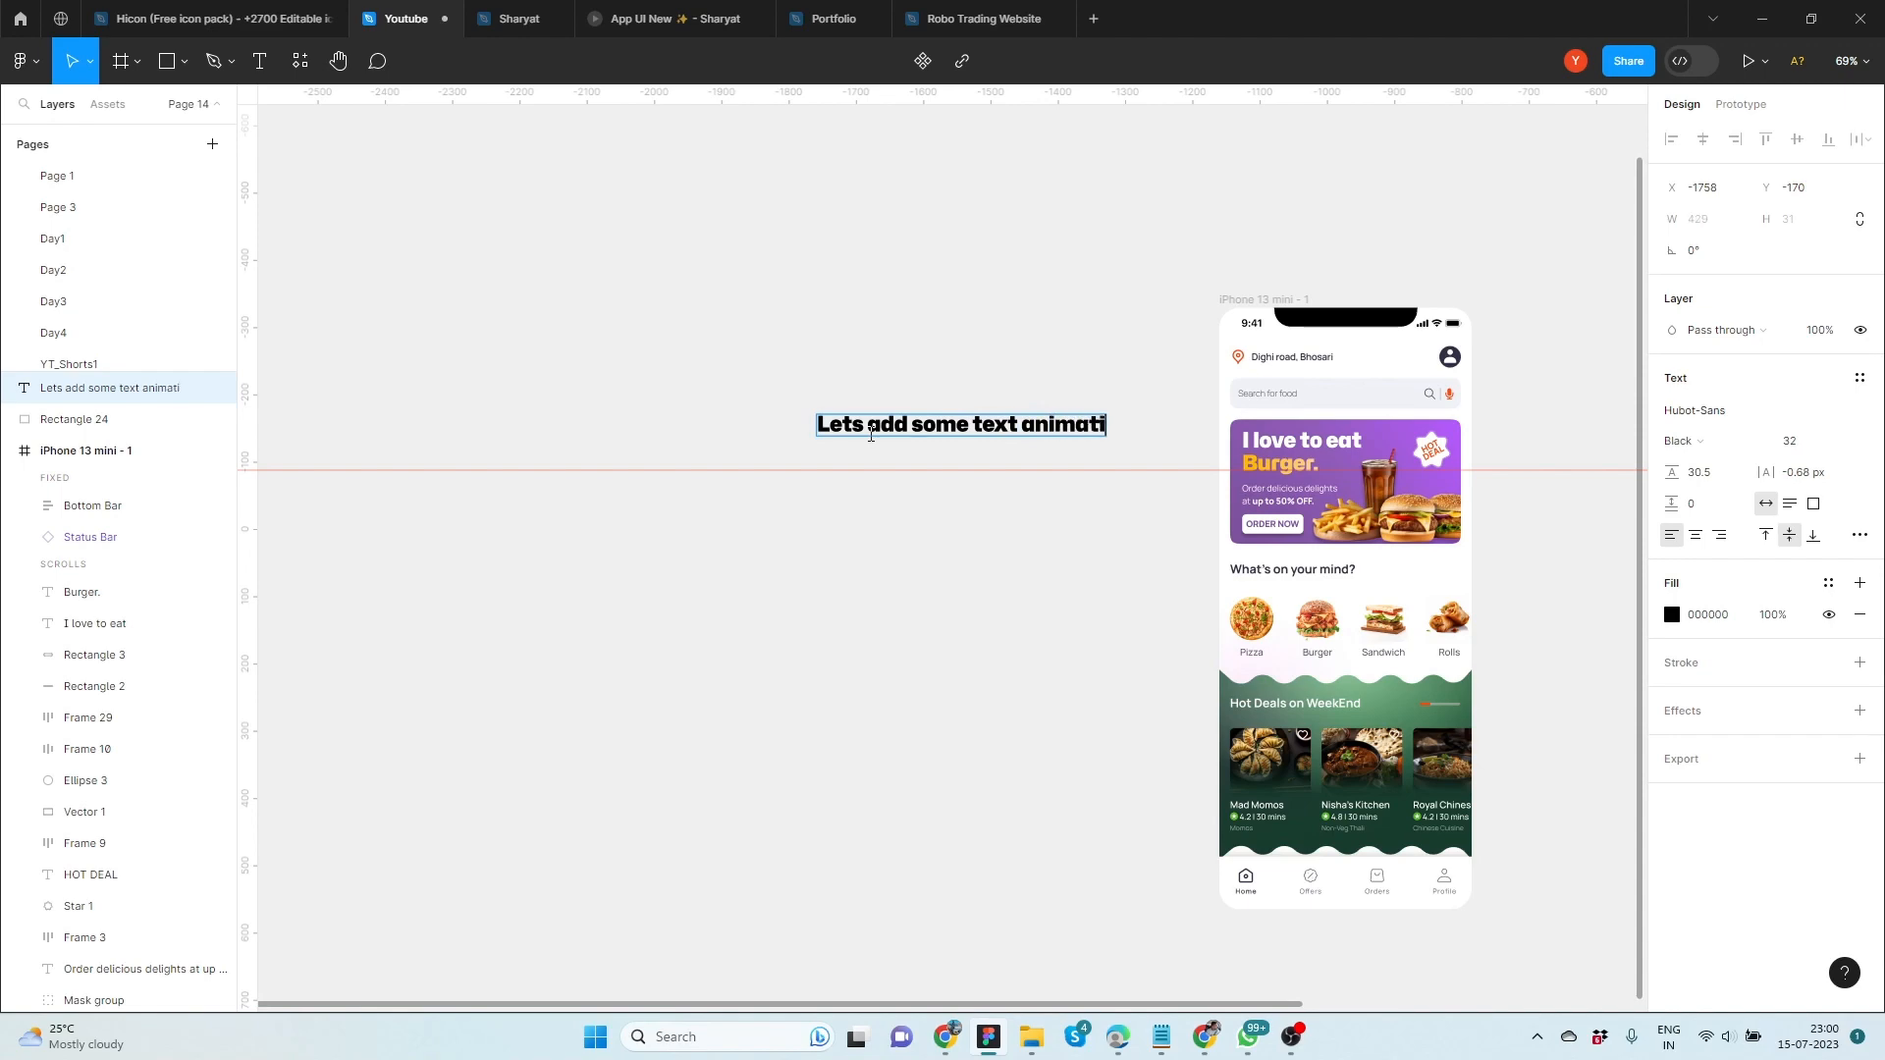
Finish the canvas heading text as "Lets add some text animation to this"
click(897, 344)
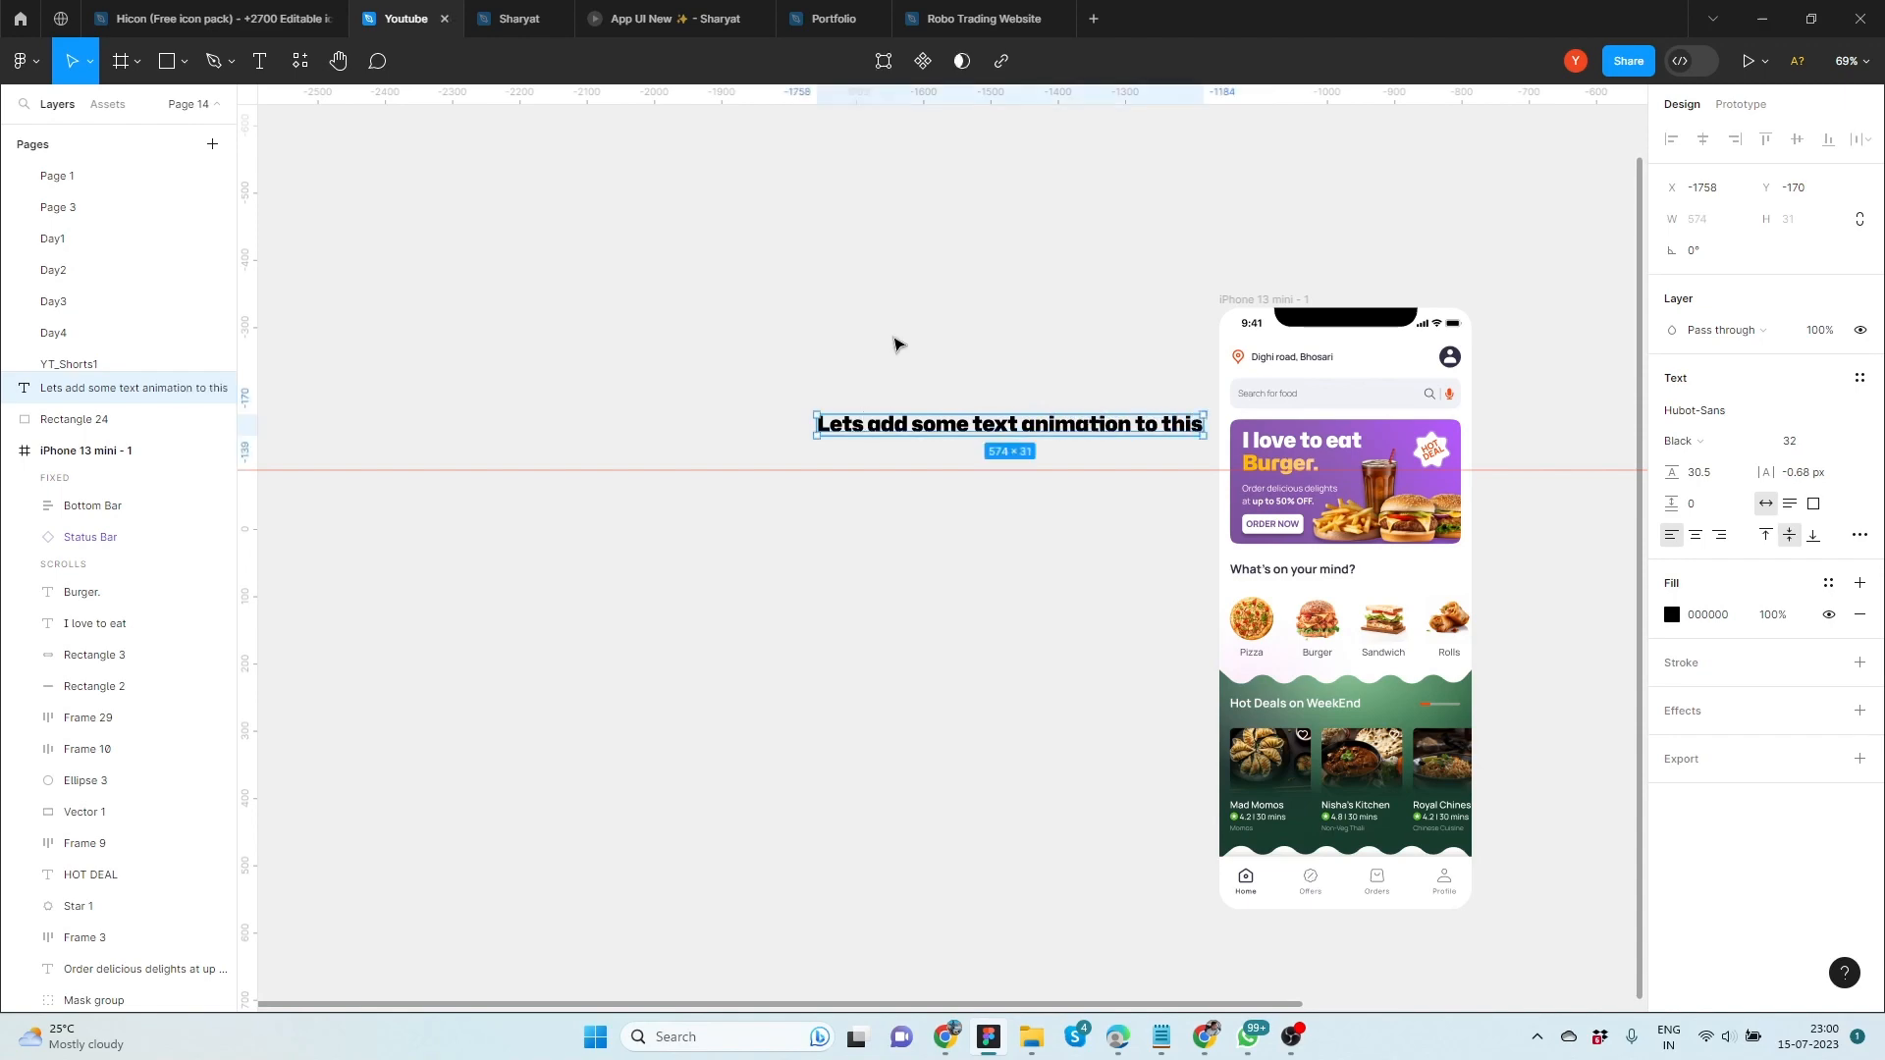
scroll(1079, 525, up, 4)
click(1101, 548)
drag(1191, 558, 867, 542)
scroll(870, 548, down, 5)
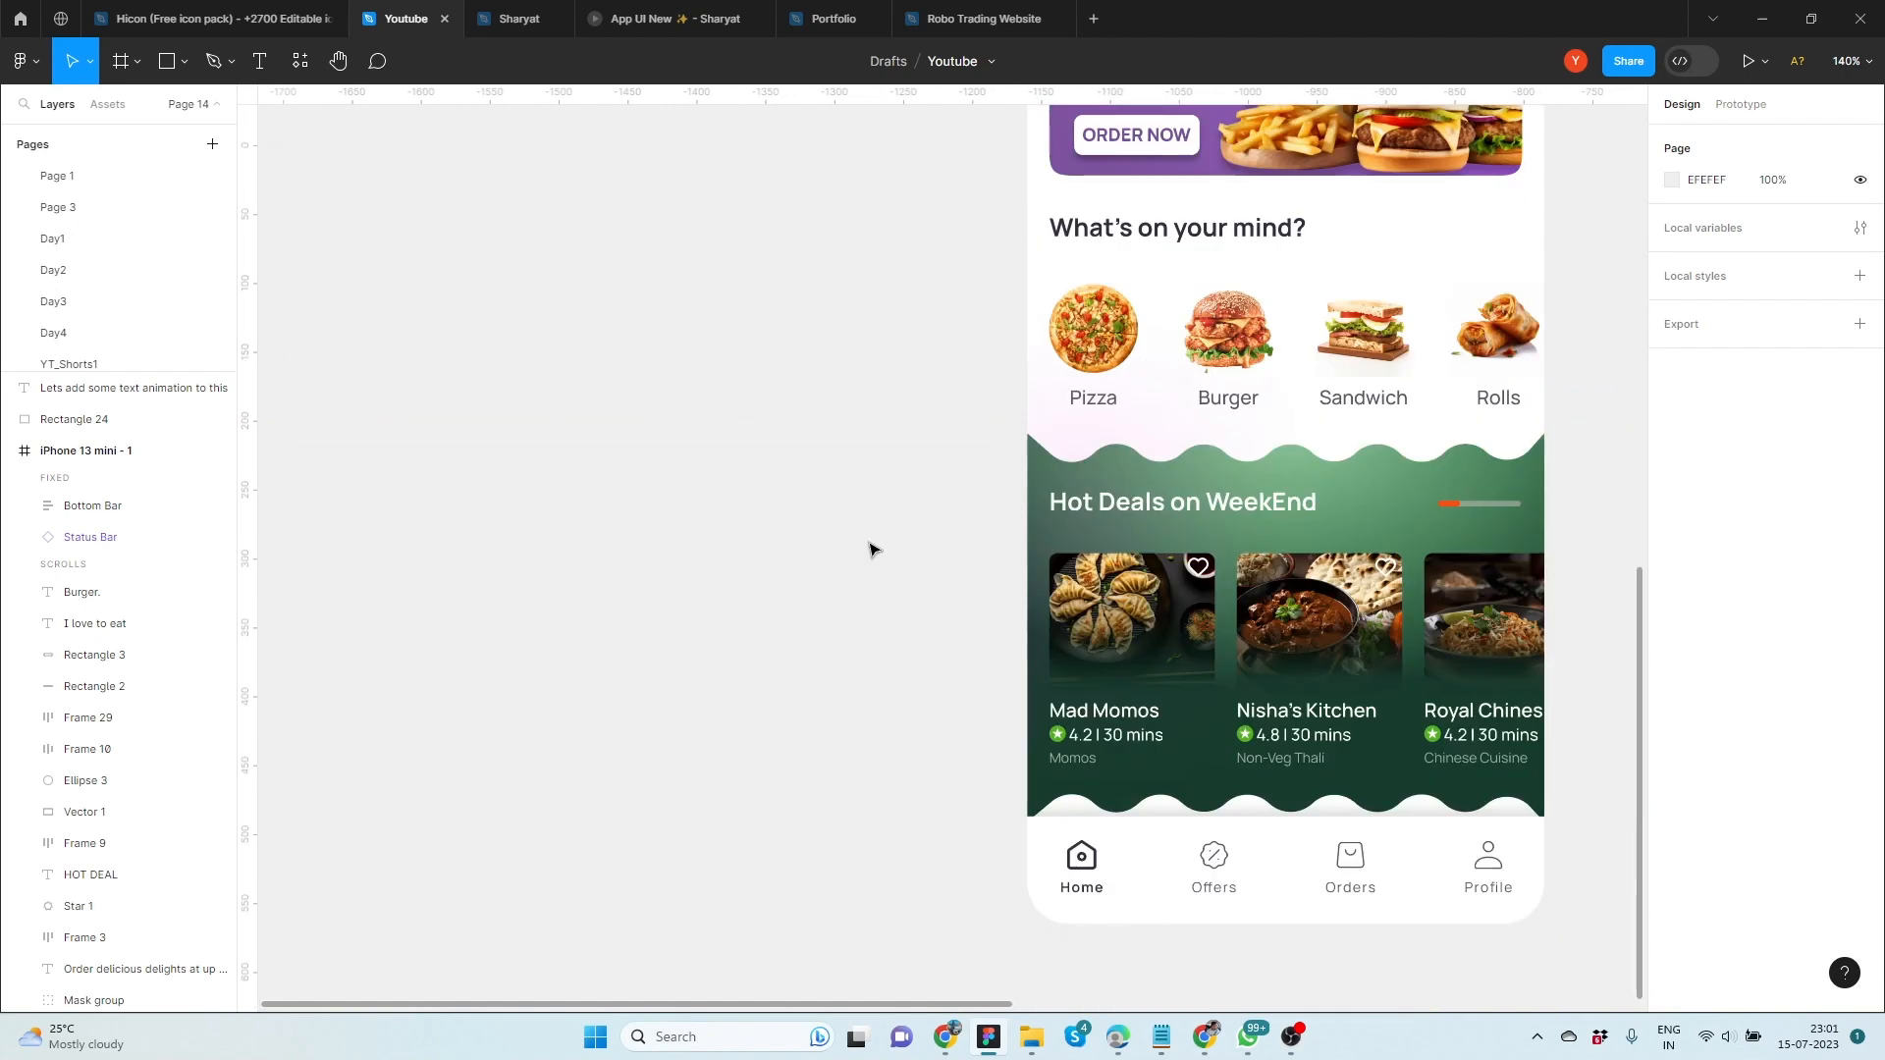
Preview the iPhone 13 mini - 1 prototype flow, scroll through the home screen, and close the preview
scroll(875, 538, up, 4)
click(1740, 104)
scroll(1374, 246, up, 2)
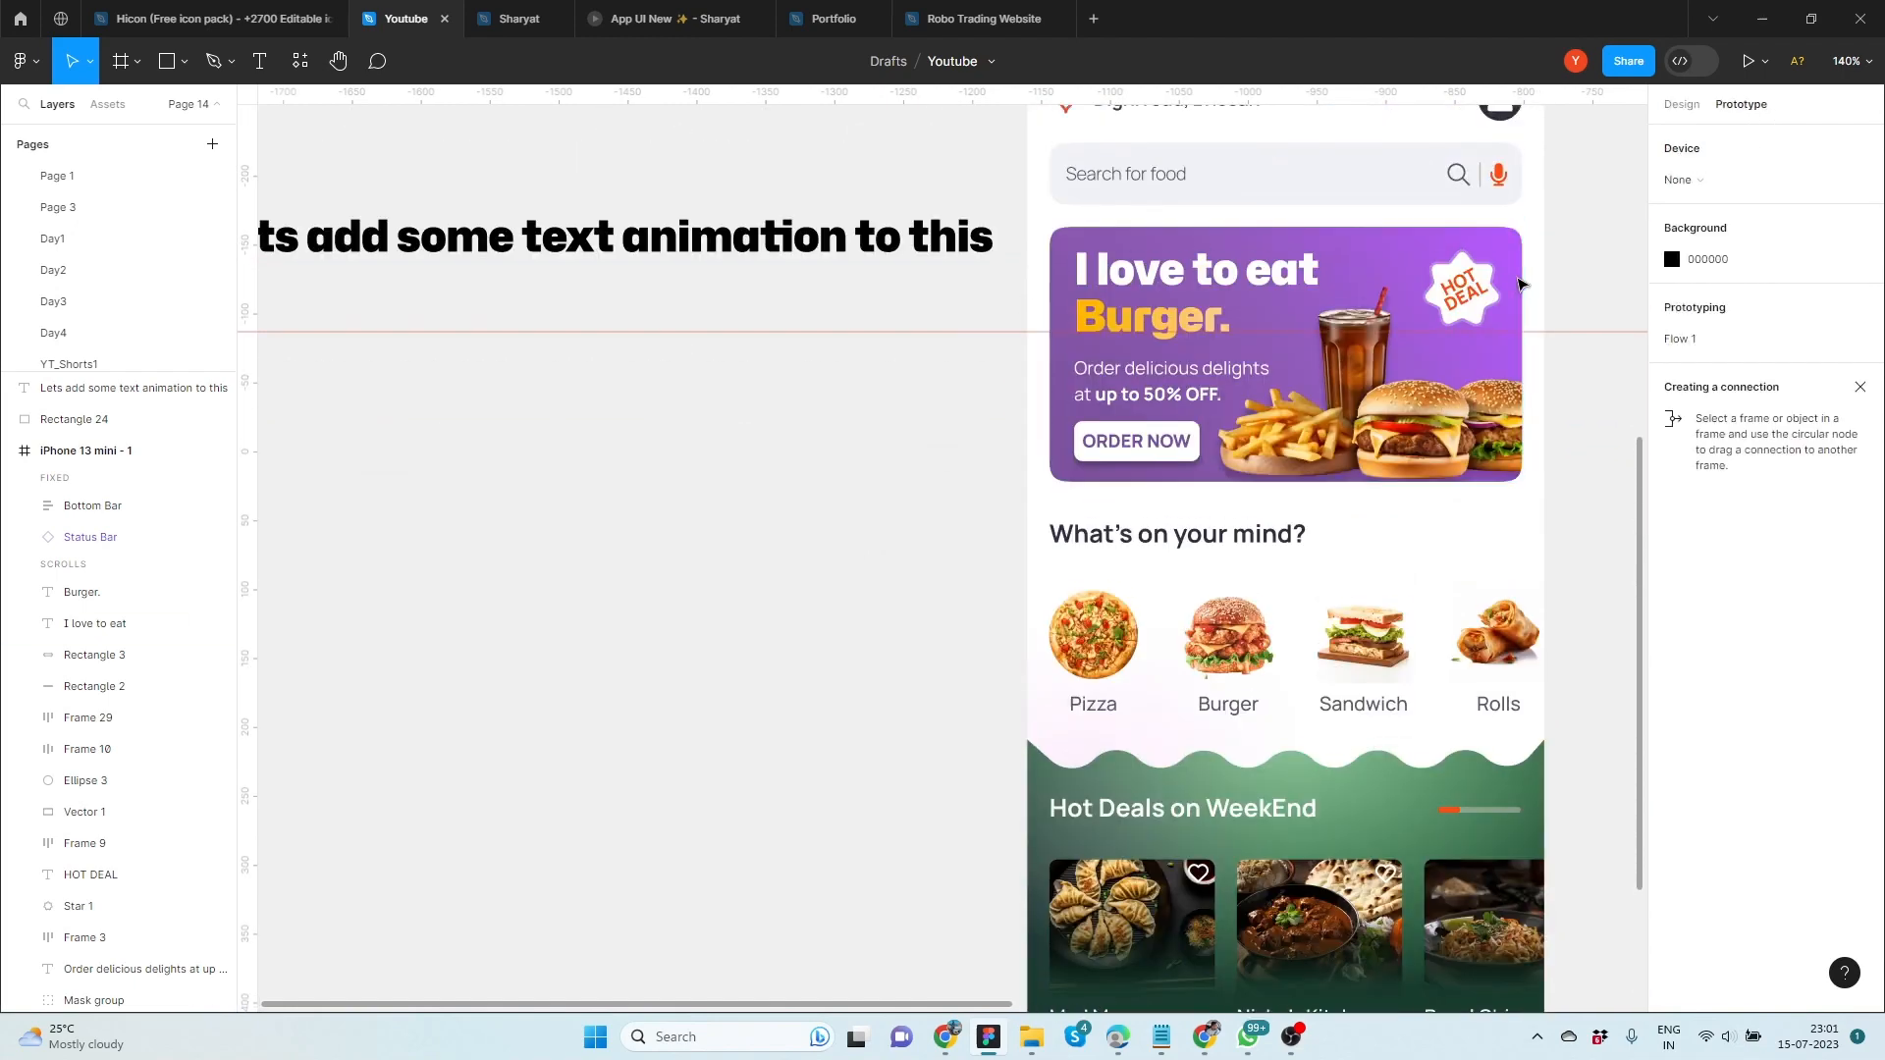
click(1016, 198)
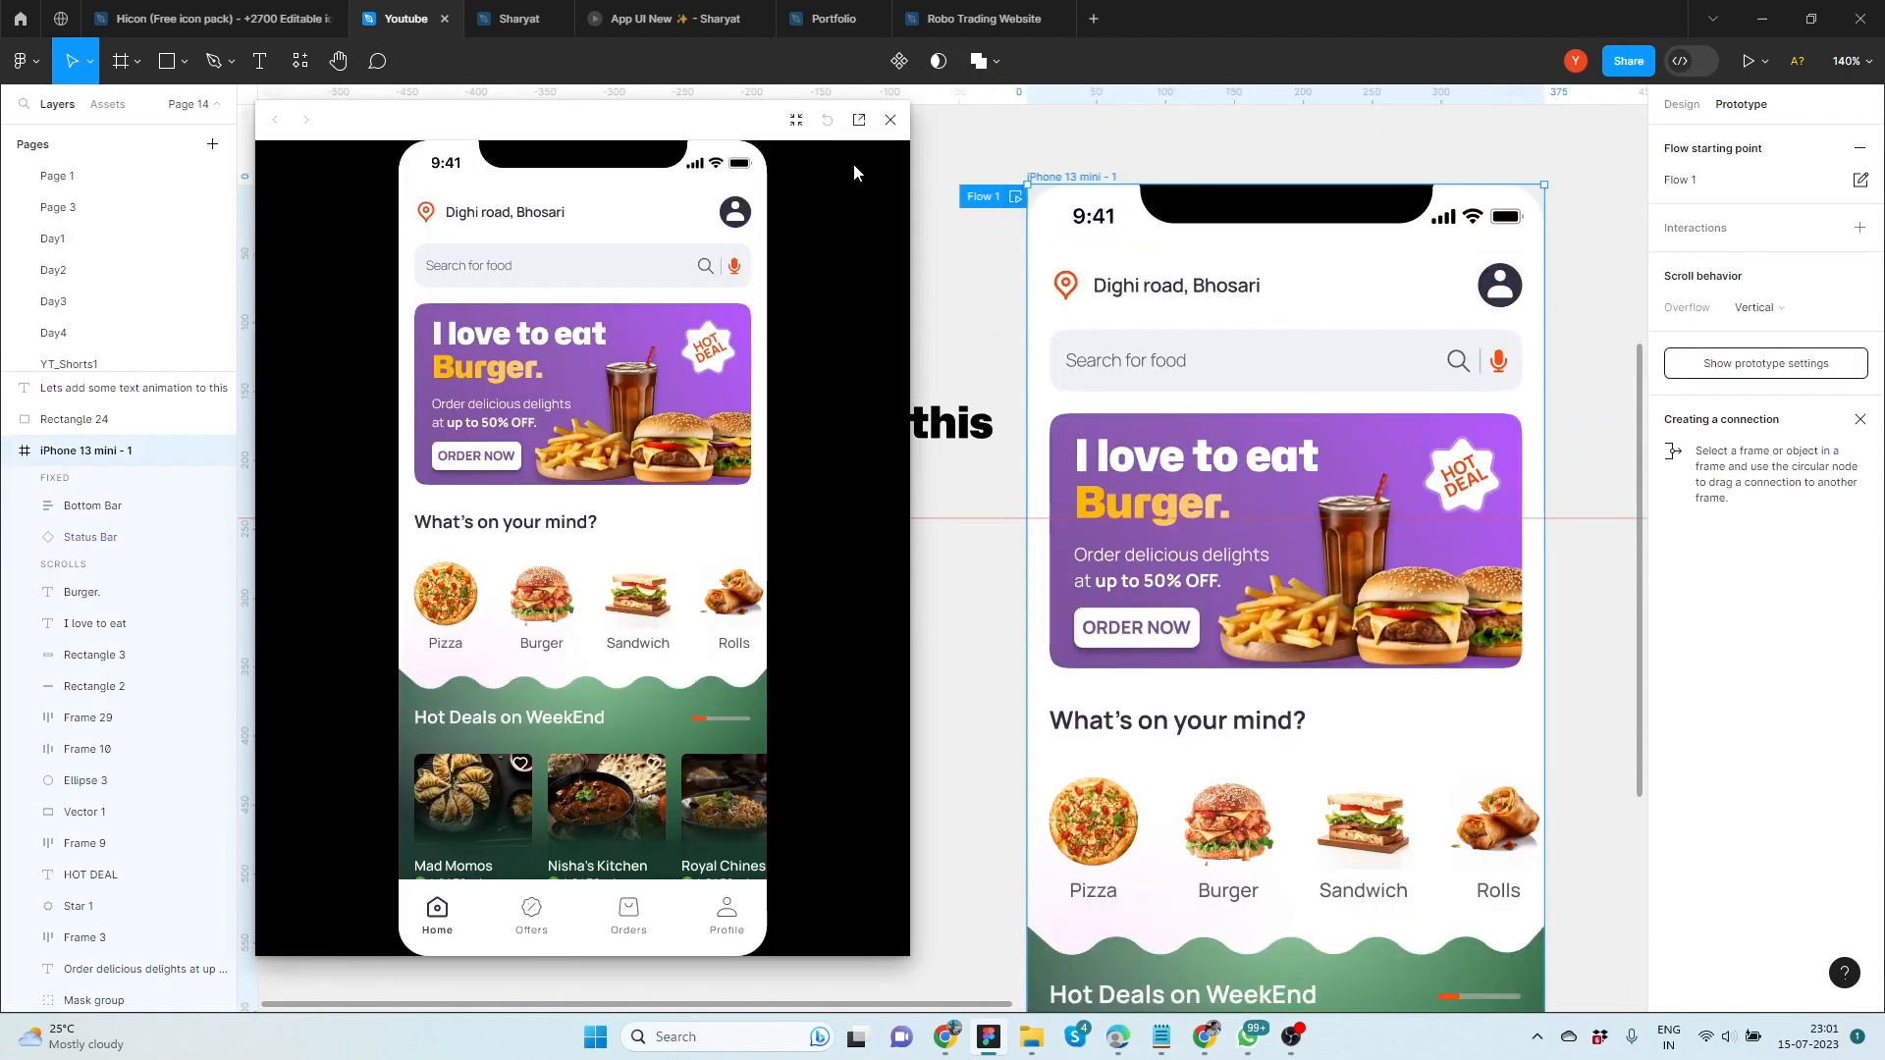
scroll(609, 729, down, 2)
scroll(595, 697, up, 2)
scroll(595, 691, down, 2)
scroll(602, 521, up, 2)
click(889, 120)
click(1682, 112)
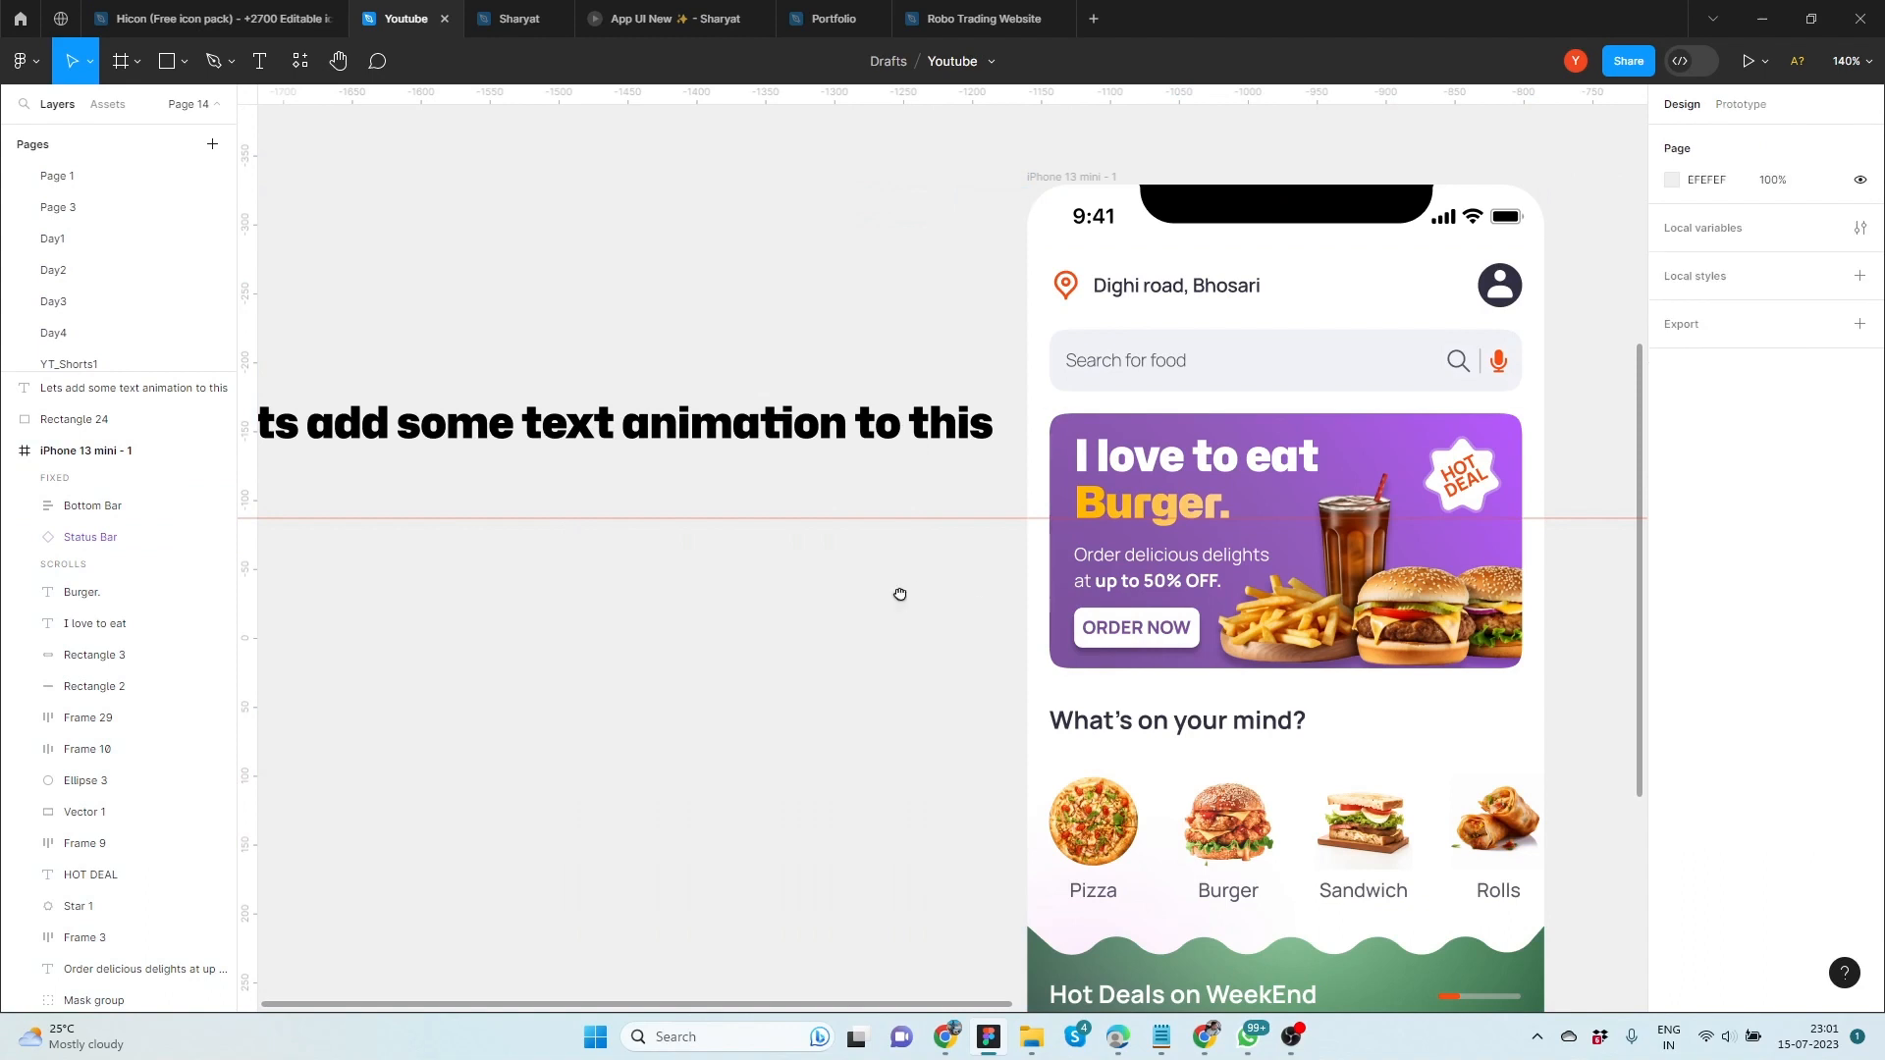
Copy the banner's "I love to eat" and "Burger." texts onto the empty canvas beside the phone and move the heading above them
drag(900, 594, 1165, 545)
click(1402, 410)
shift+click(1386, 456)
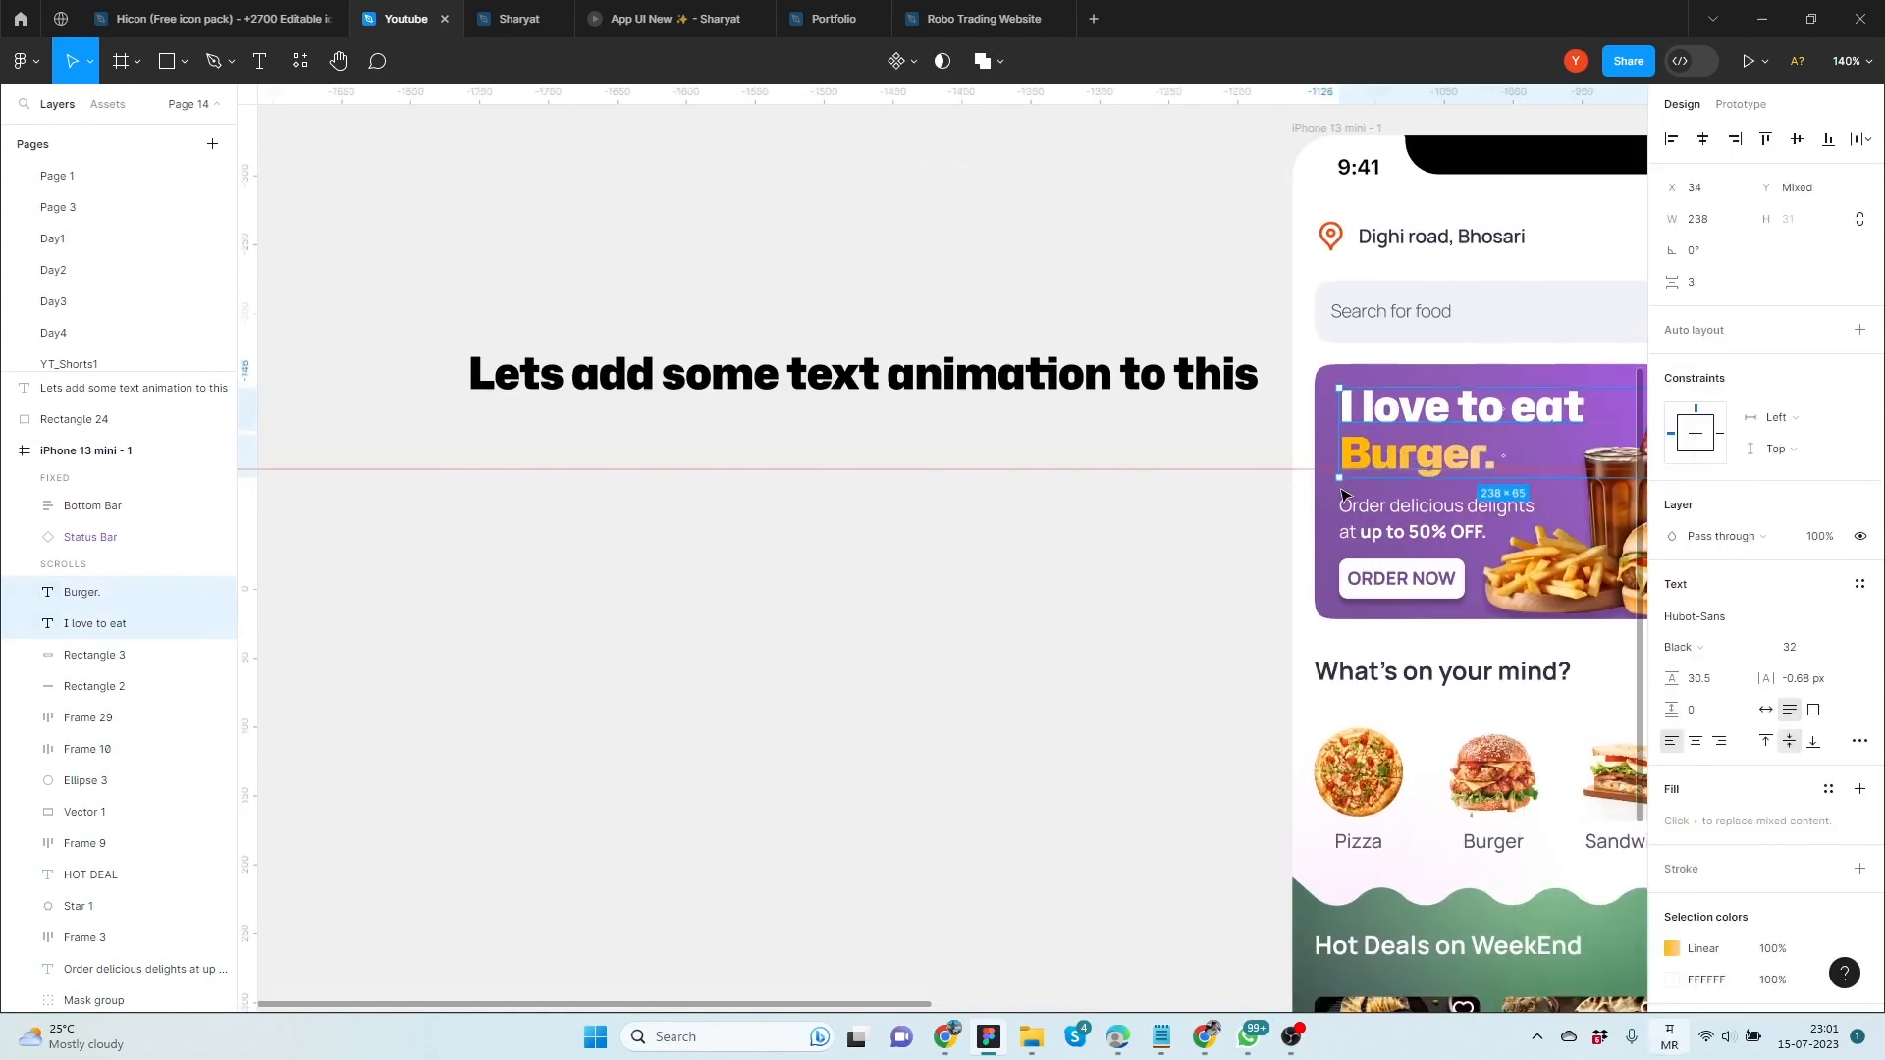
alt+shift+drag(1395, 460, 812, 505)
click(603, 385)
drag(603, 392, 594, 301)
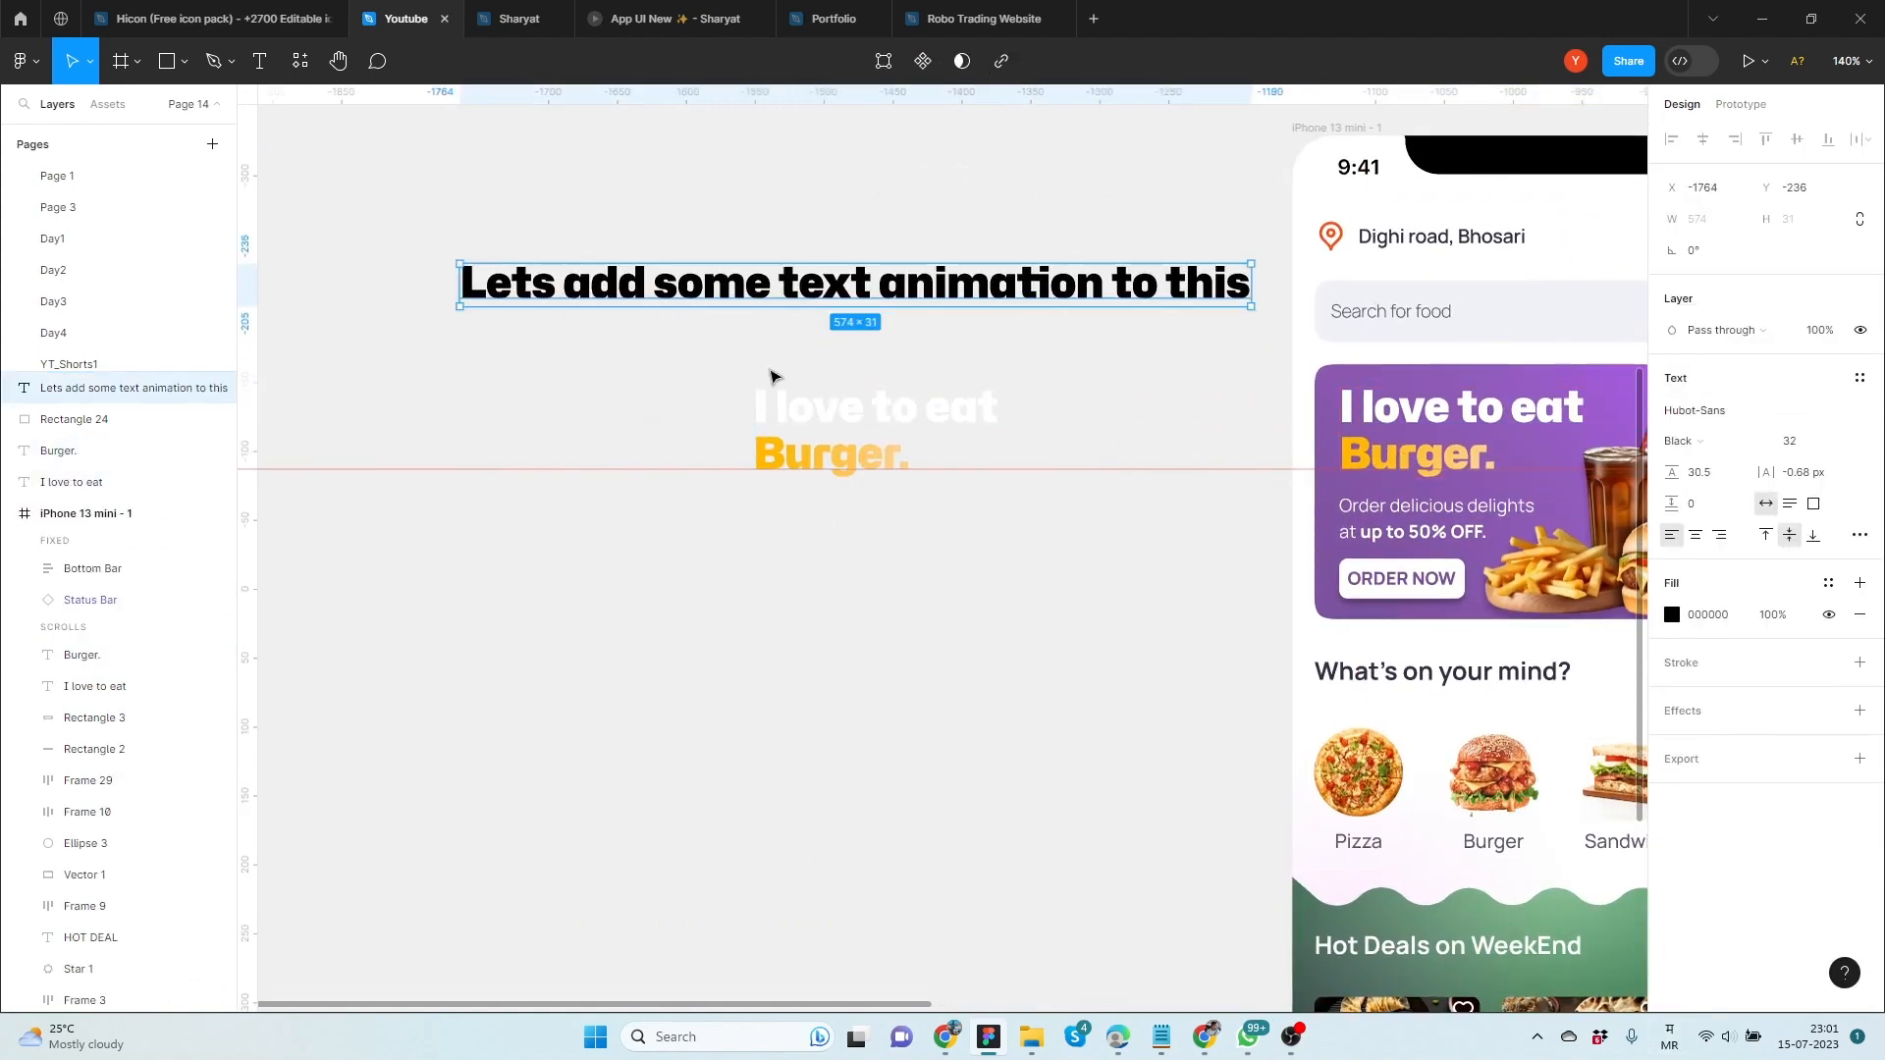
Change the fill of the copied "I love to eat" text to black (000000)
click(785, 407)
click(1671, 614)
click(1506, 674)
click(795, 603)
Extend the copied "Burger." text with three more lines reading "Pizza.", "Sandwich." and "Rolls."
scroll(795, 602, up, 5)
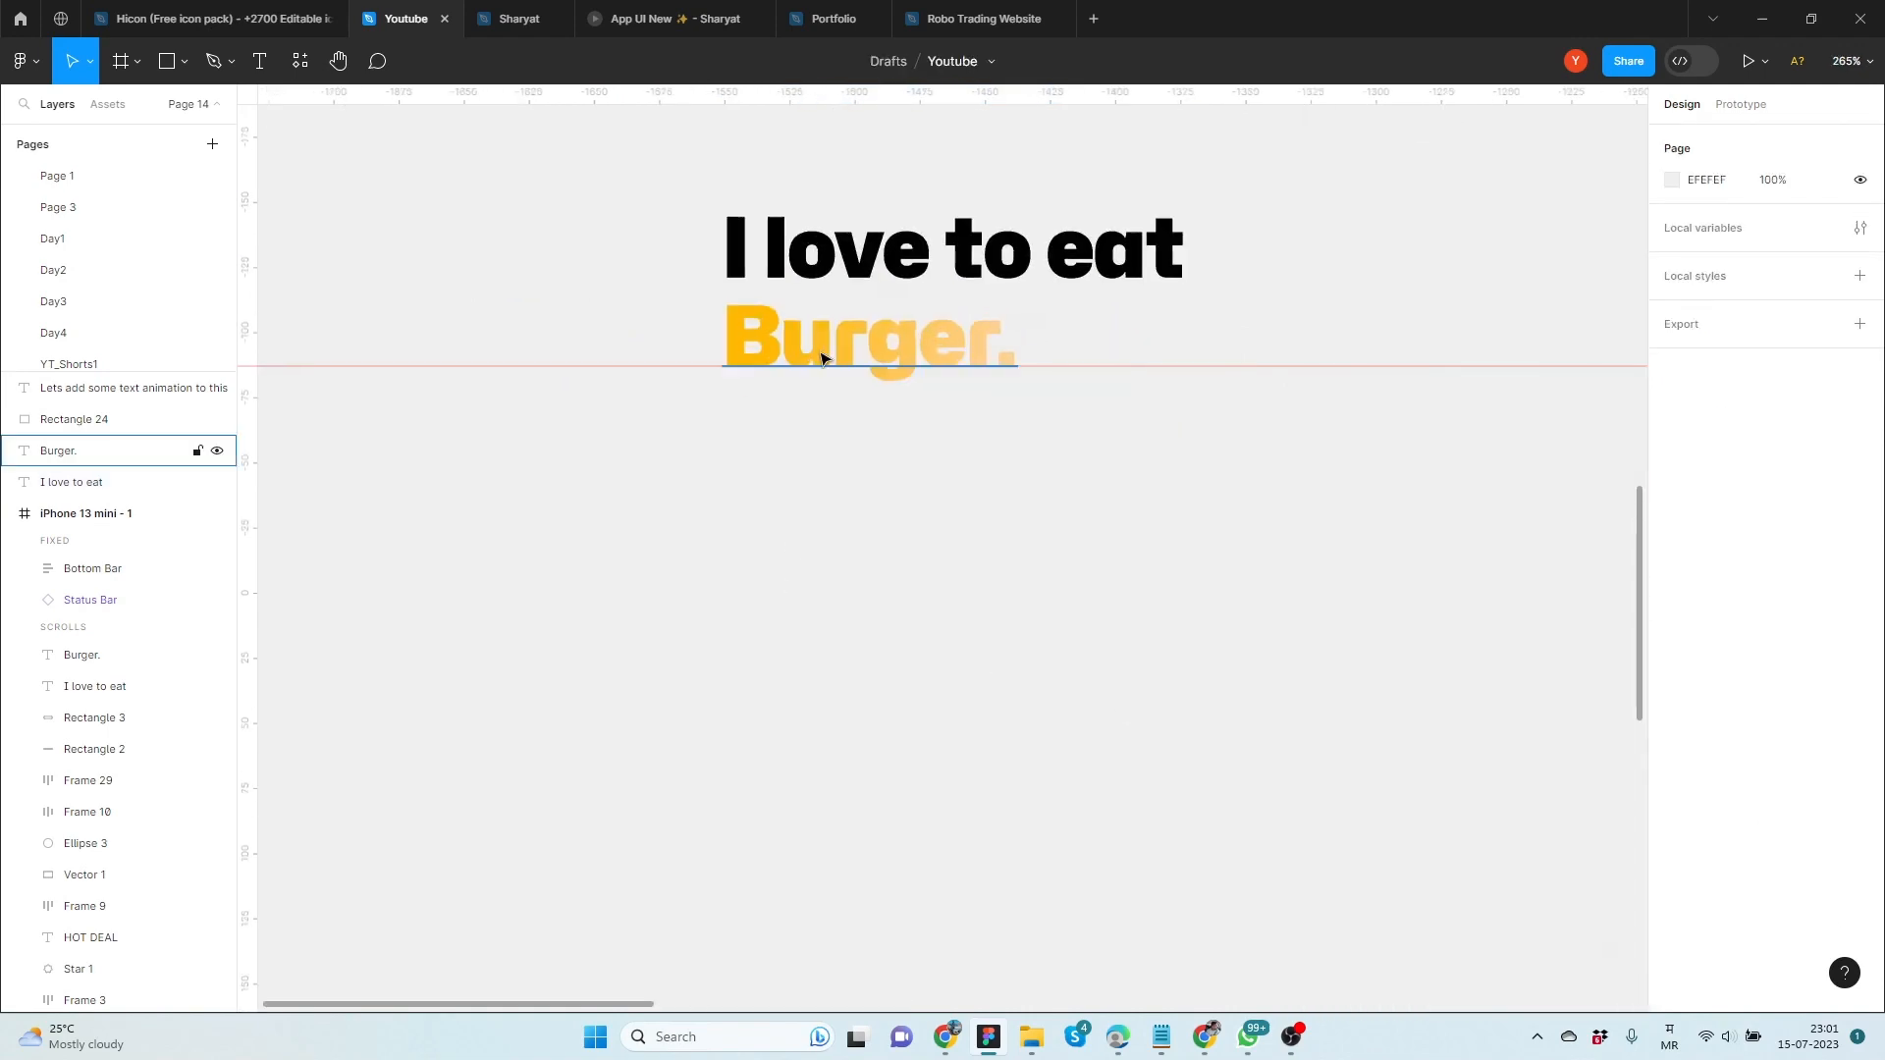
click(79, 451)
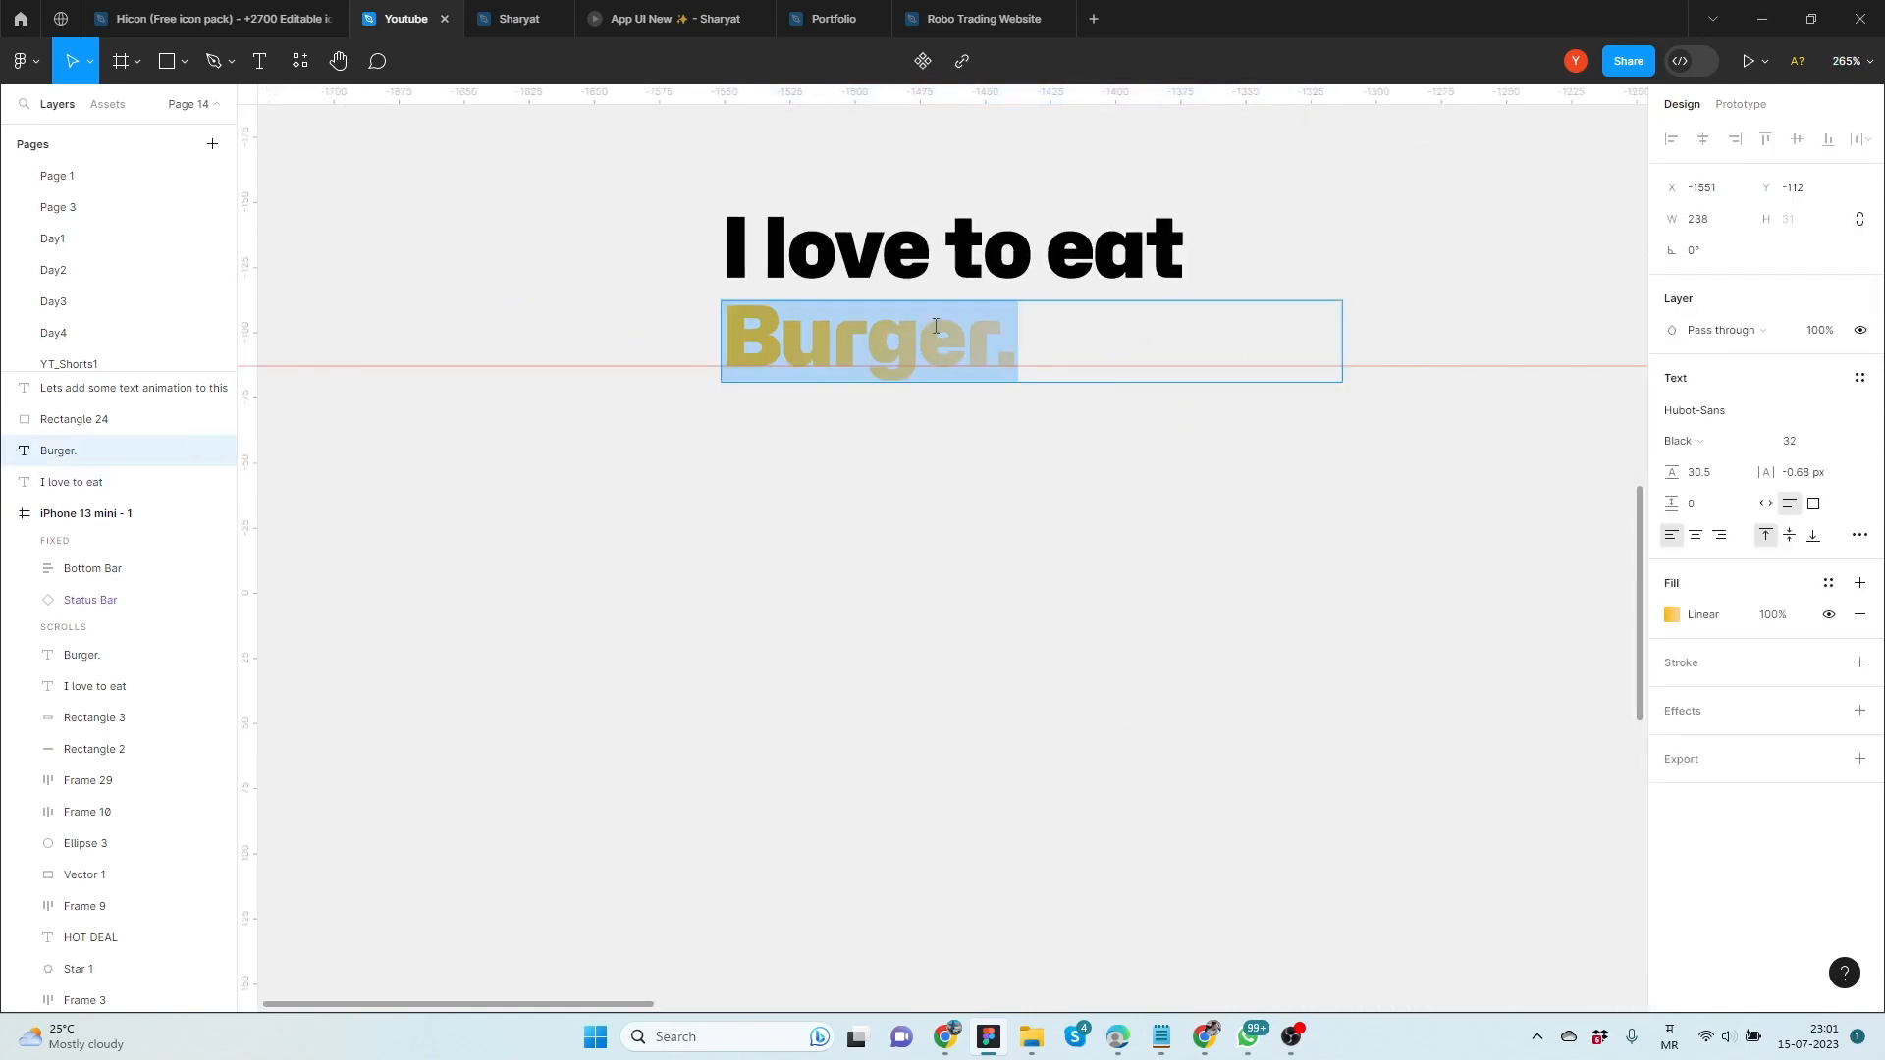
scroll(1061, 404, down, 5)
drag(1079, 444, 865, 520)
key(Return)
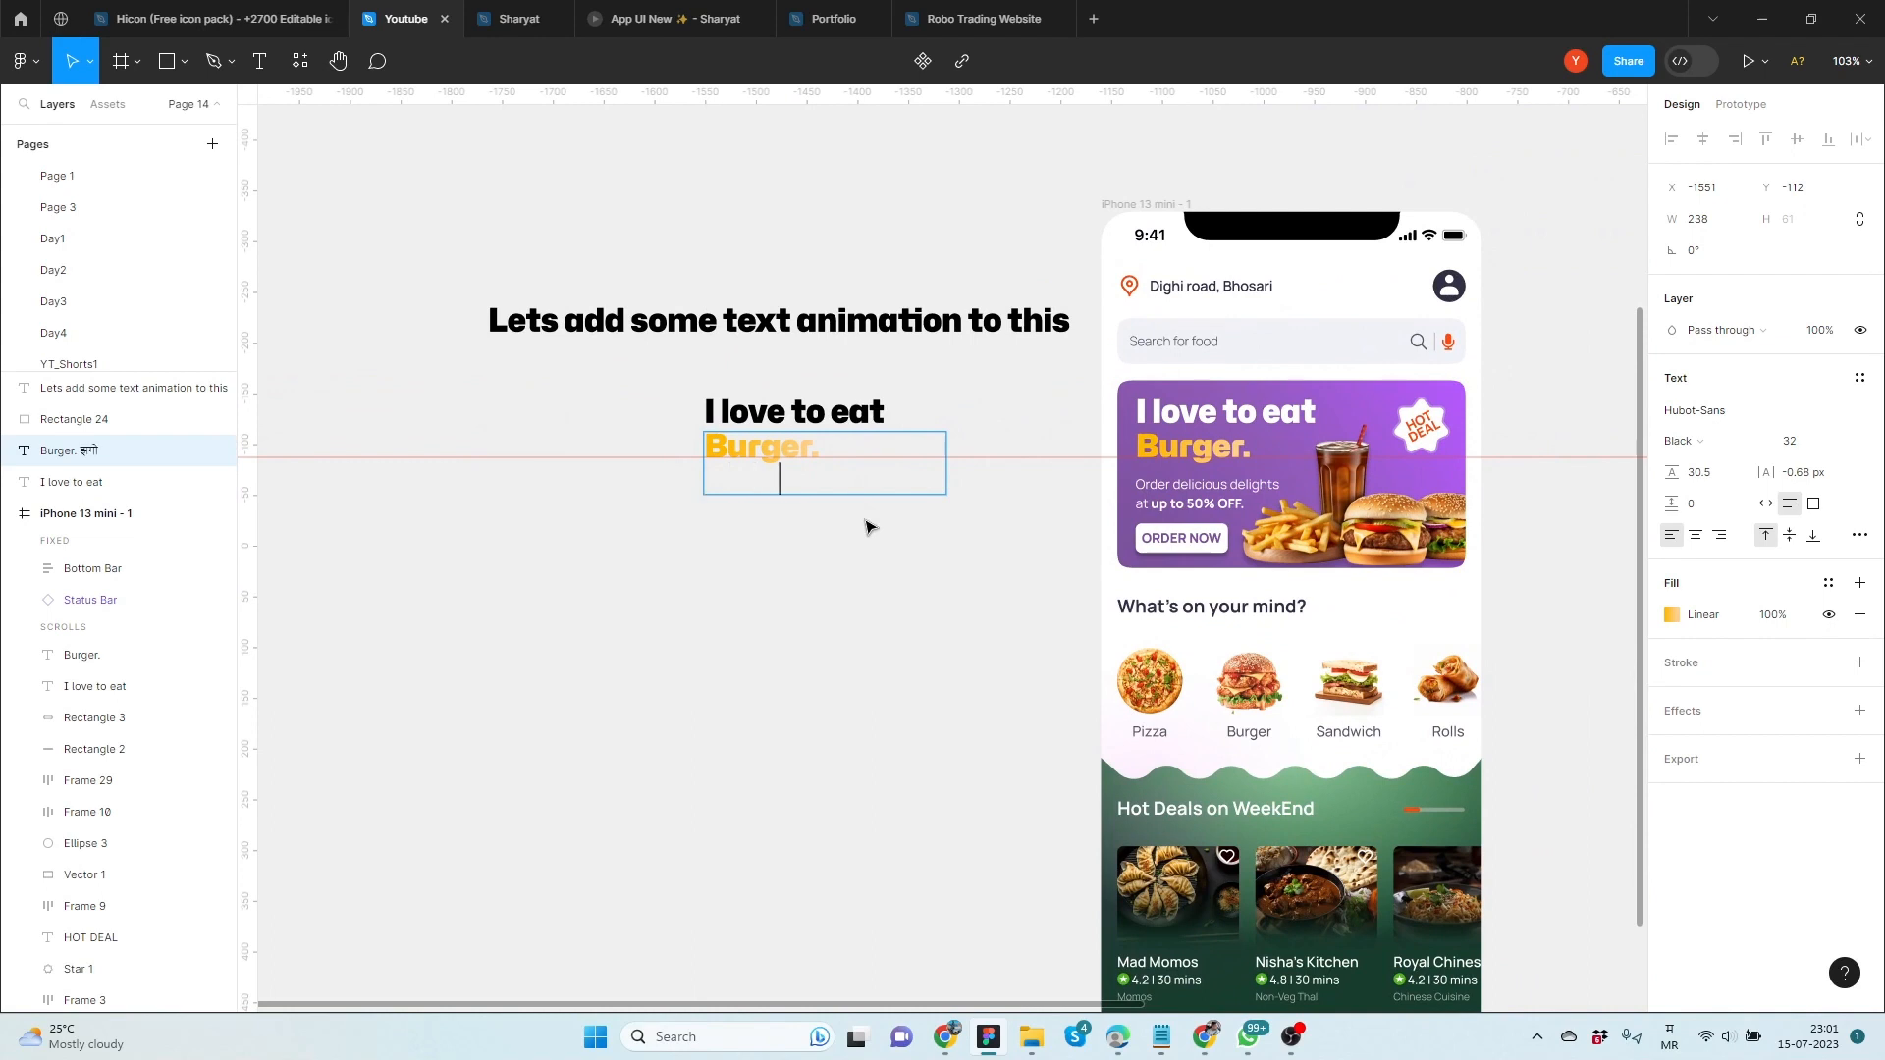
key(Return)
key(BackSpace)
key(super+space)
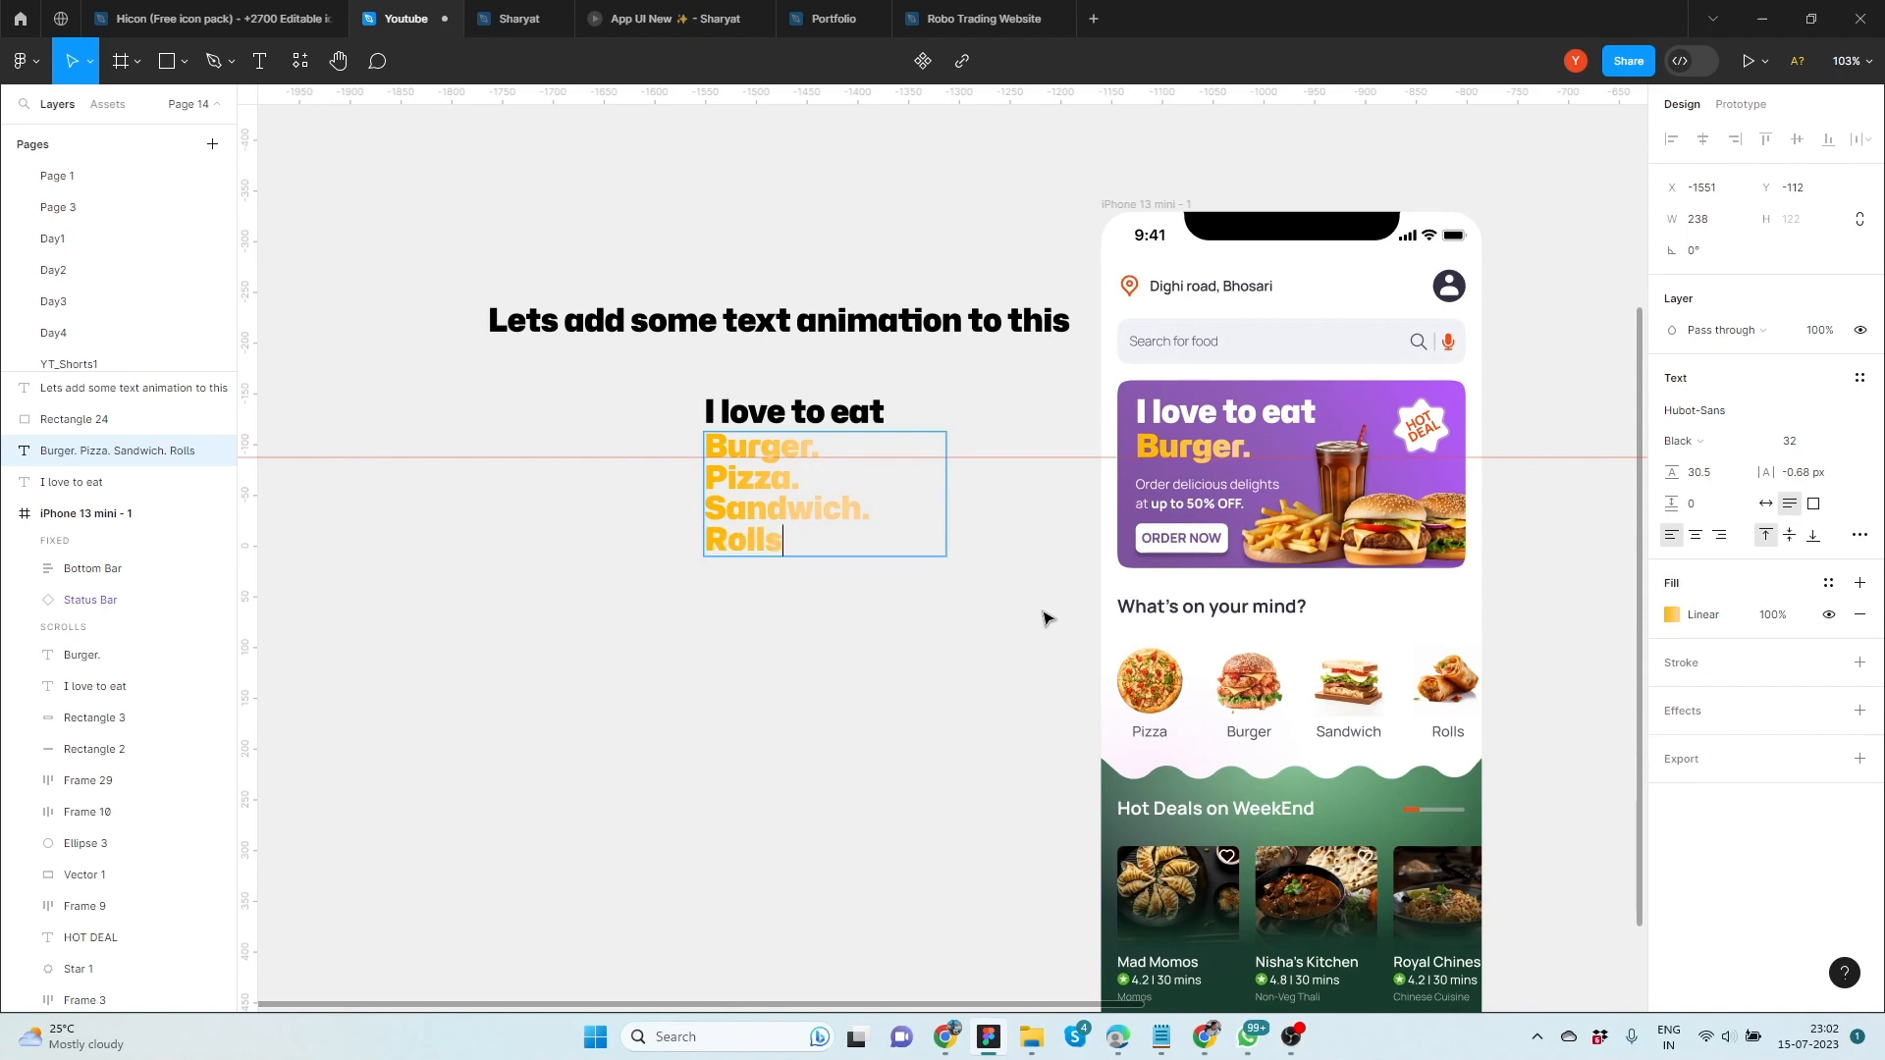
click(564, 580)
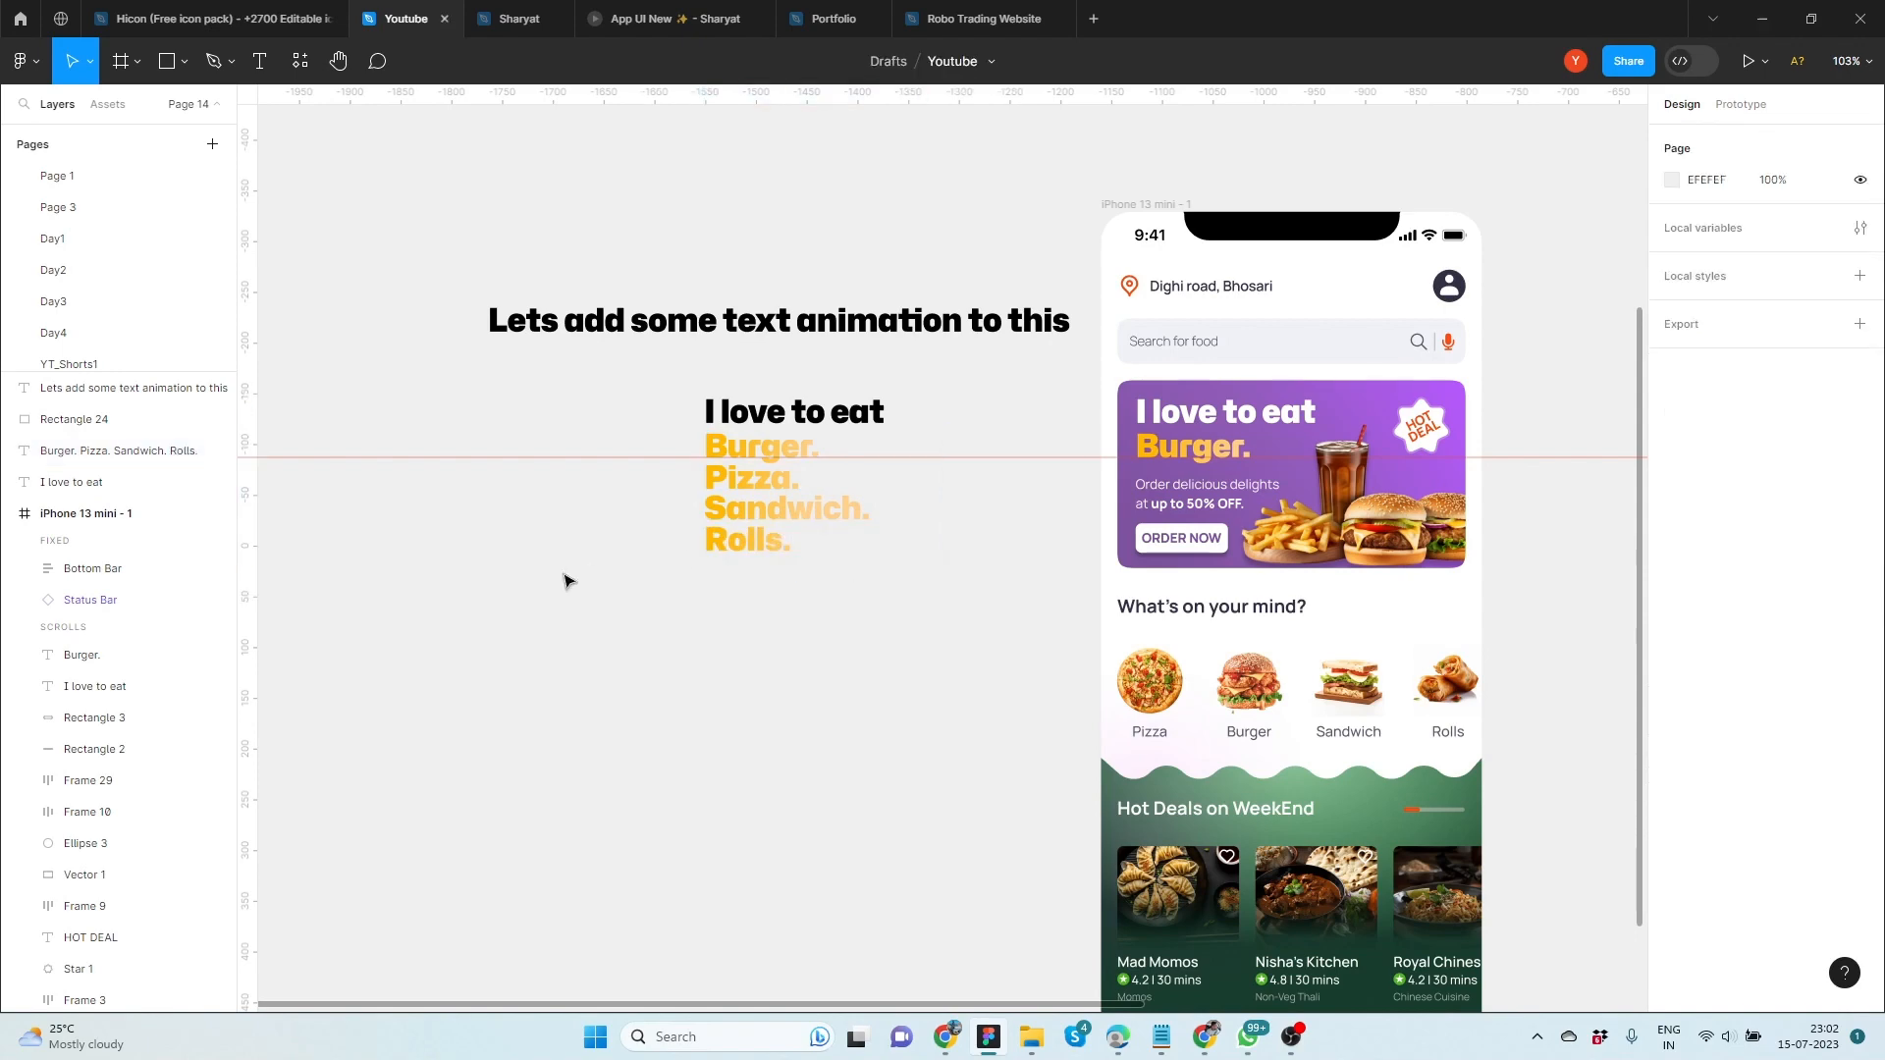
Wrap the four-line food text in a frame and shorten the frame to a height of 32, around the "Burger." line
scroll(563, 581, up, 6)
click(808, 617)
right_click(888, 589)
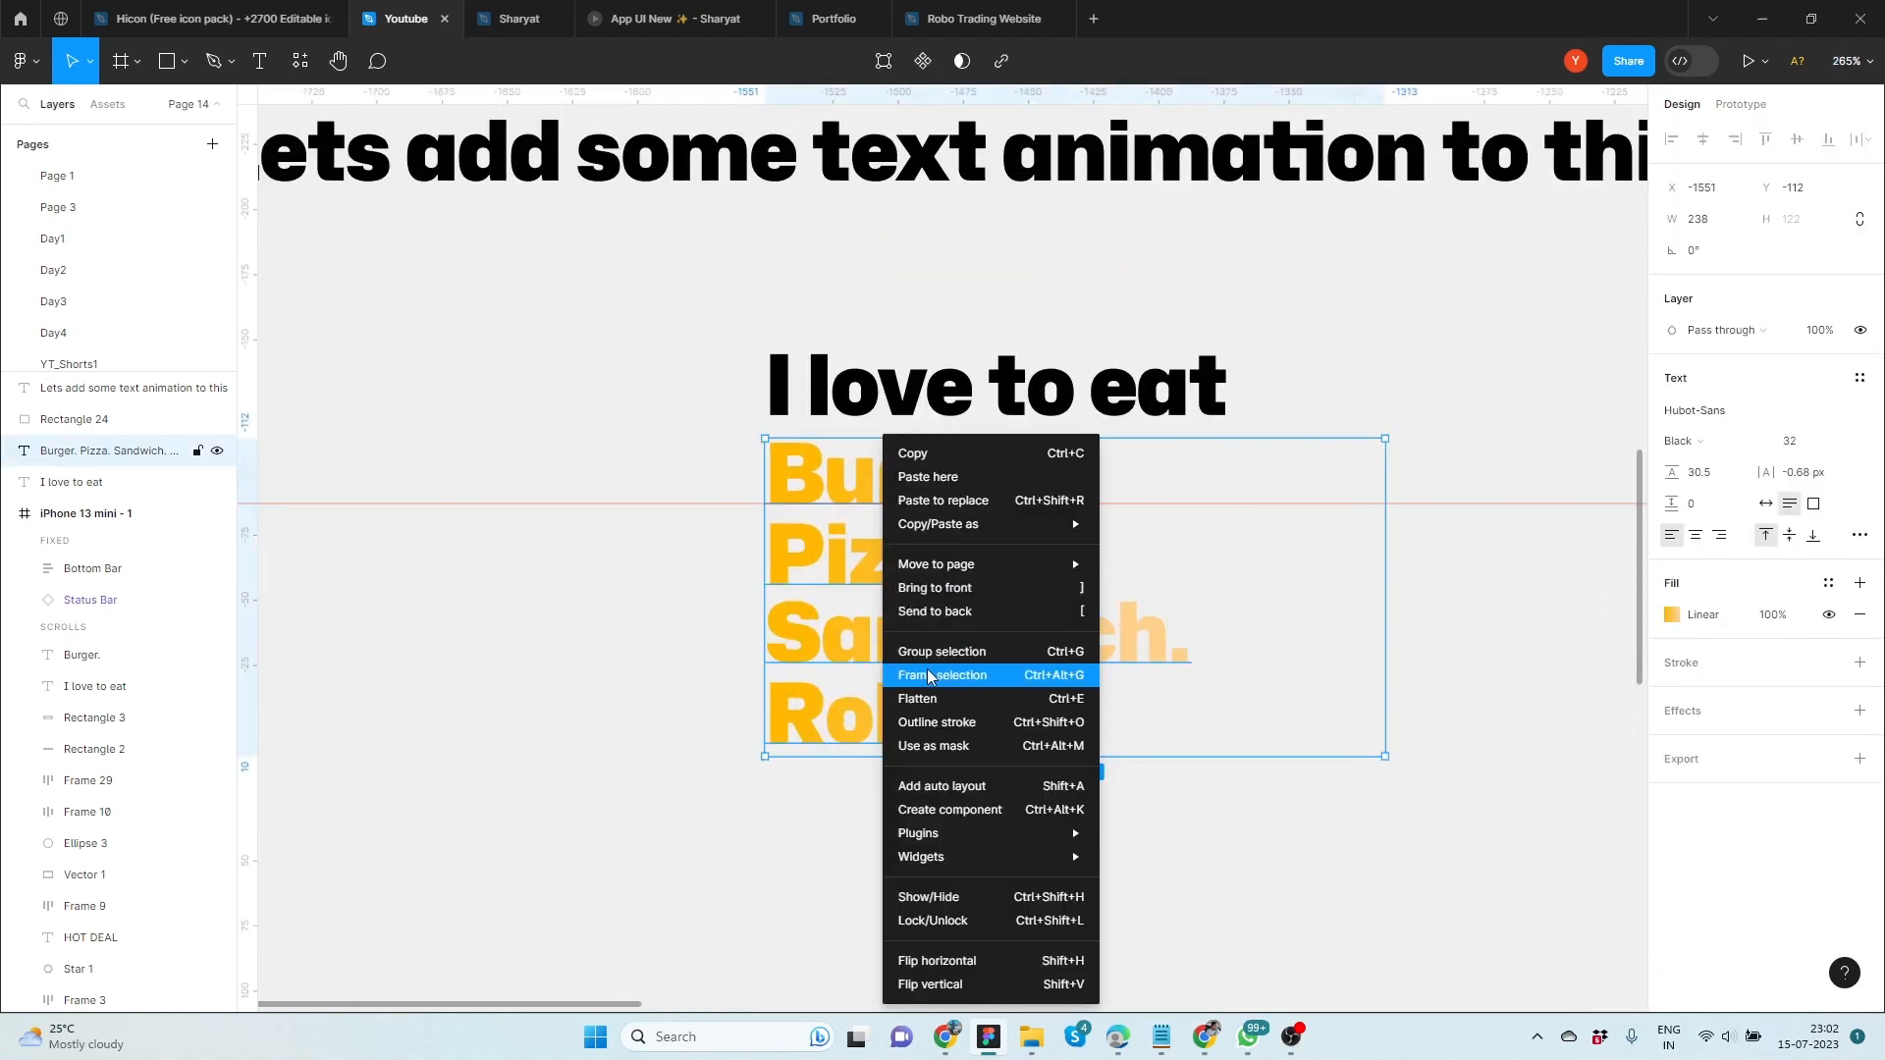
click(928, 677)
click(687, 614)
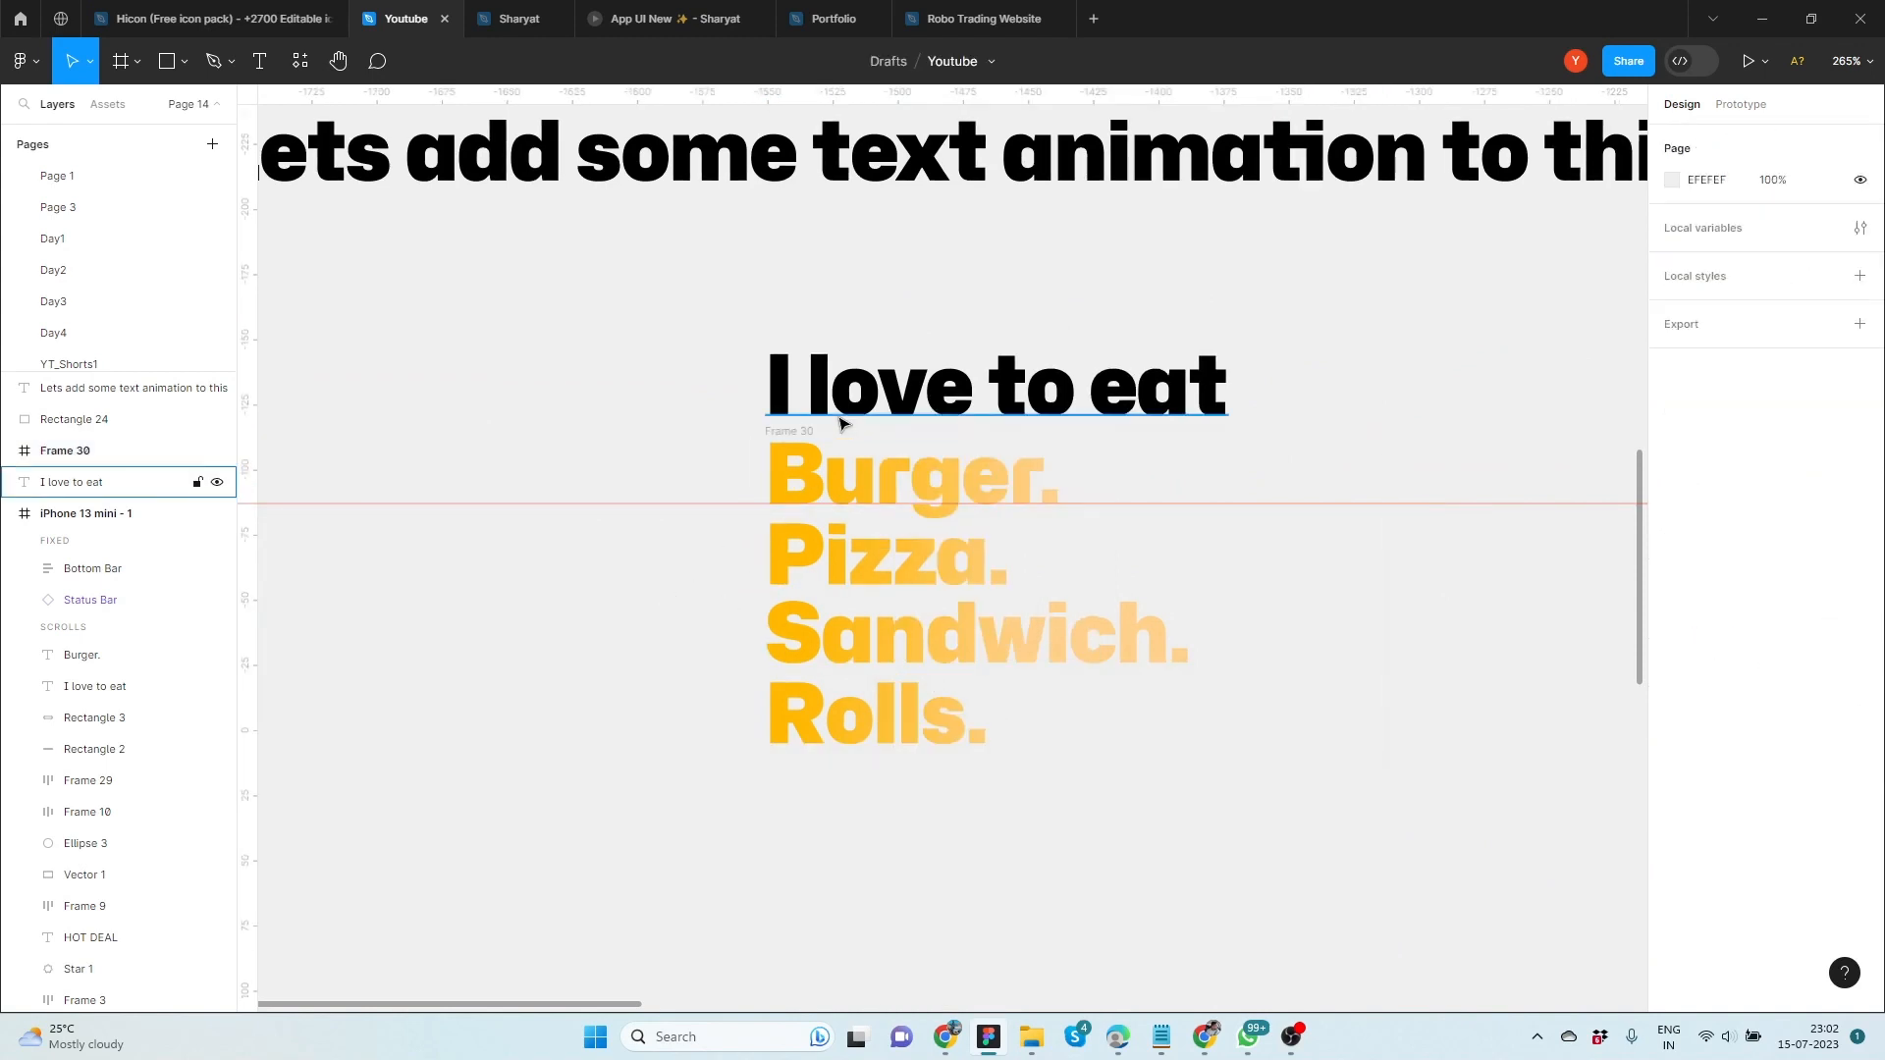
click(831, 474)
drag(955, 757, 957, 521)
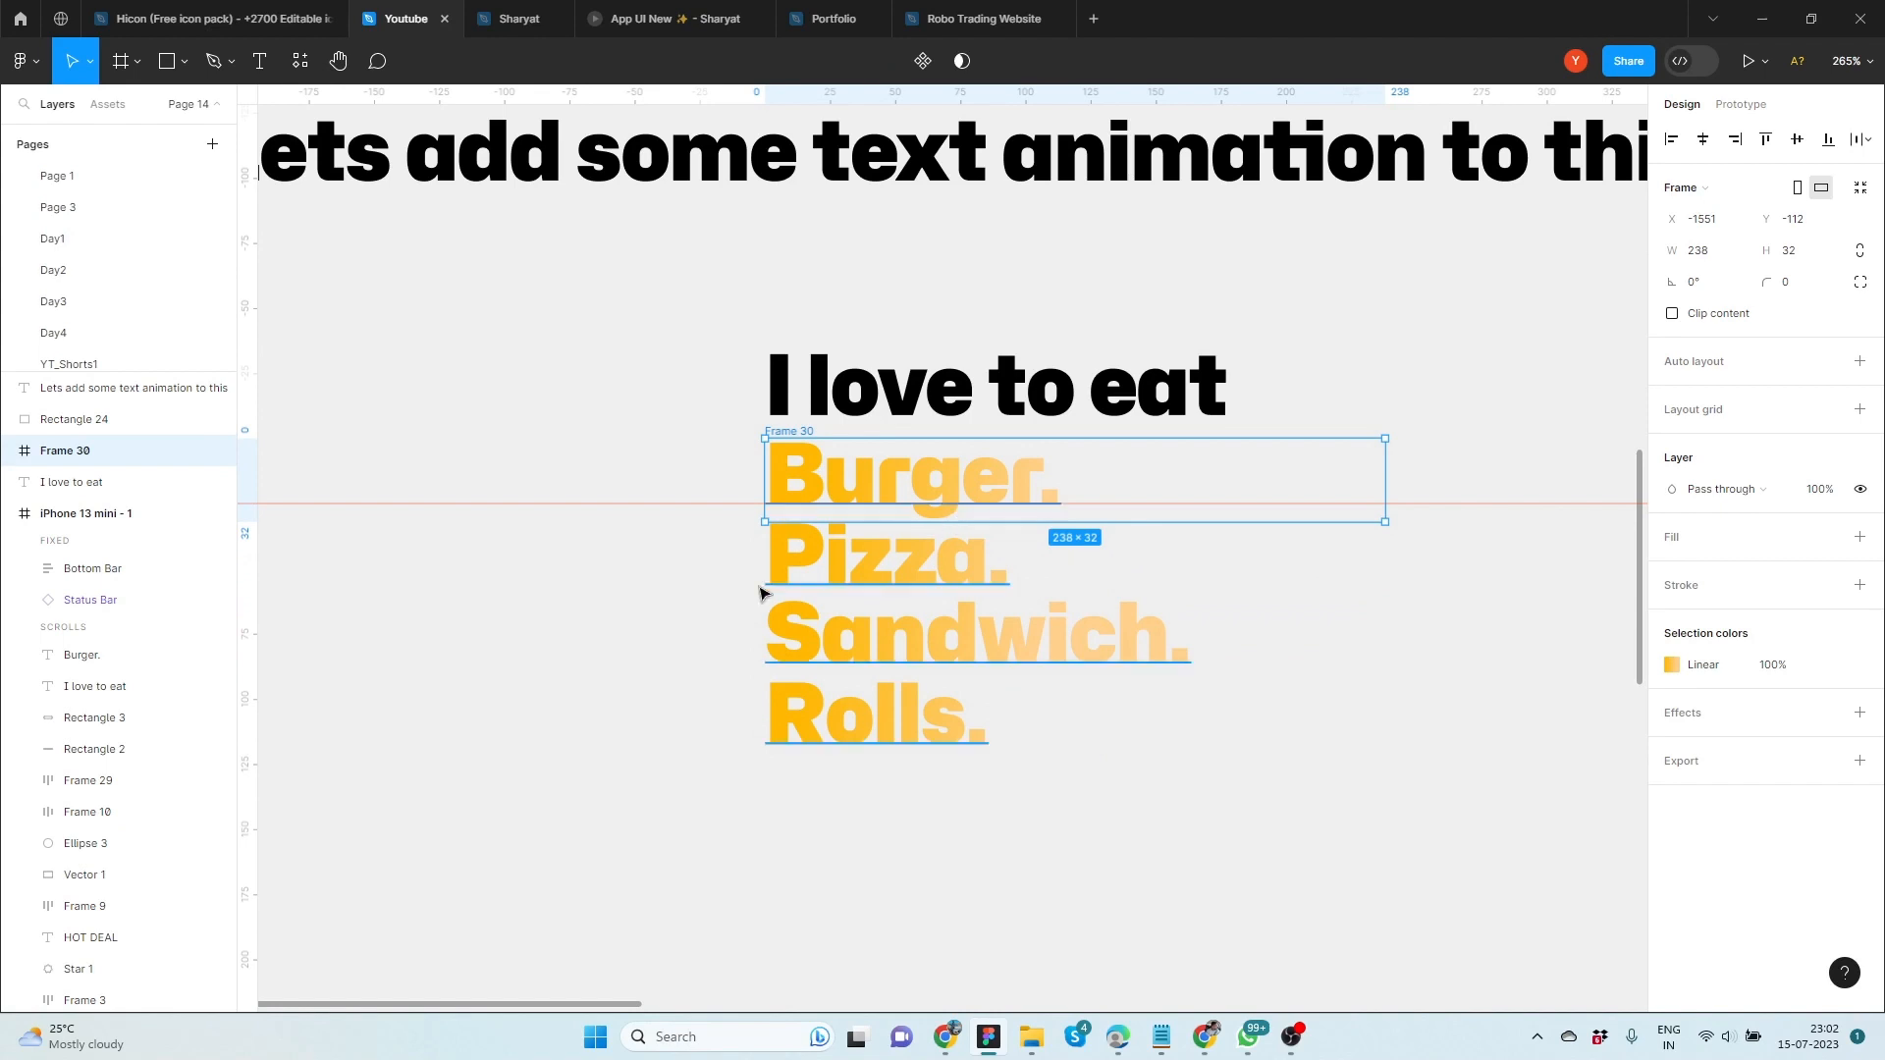
Set the food text's line height to 35 and nudge it up to Y -3 inside its frame
double_click(1043, 494)
drag(1673, 599, 1681, 601)
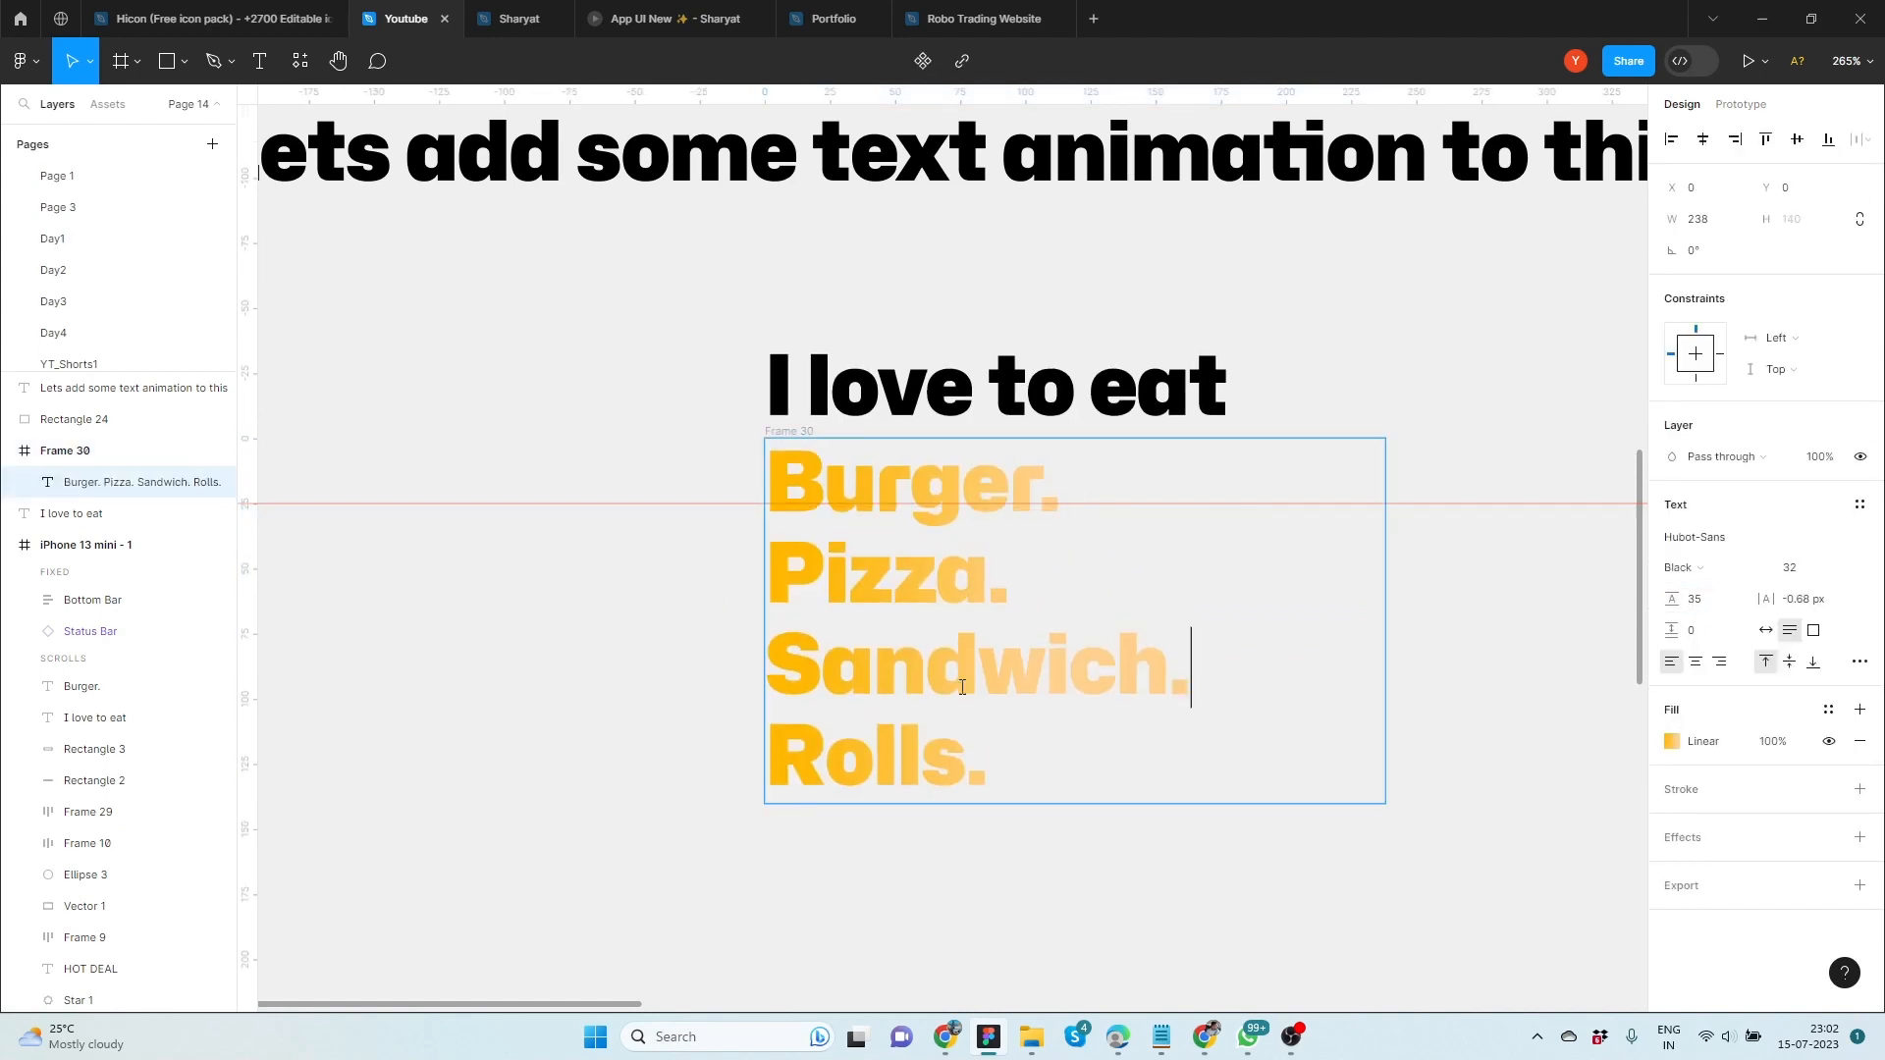
key(Escape)
key(Up)
key(Up)
key(Up)
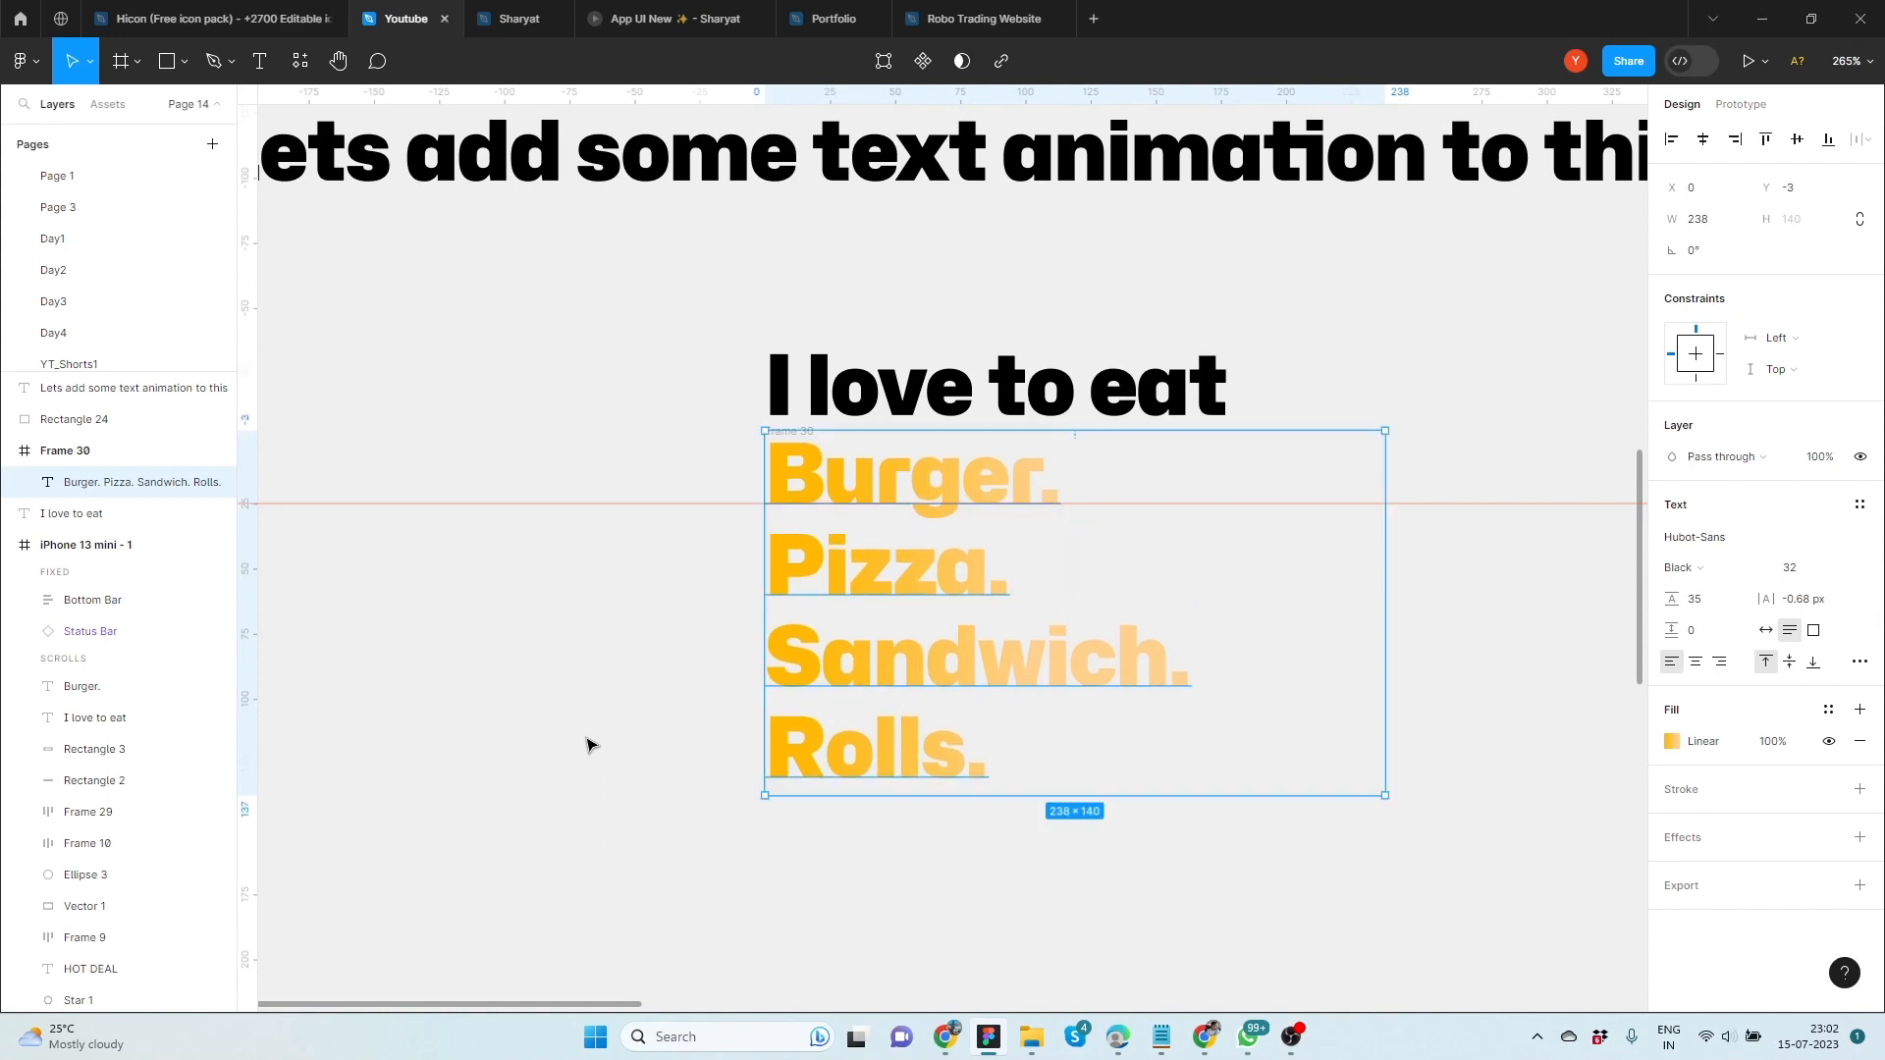
click(589, 742)
Turn on content clipping for the frame around the food text
click(1297, 461)
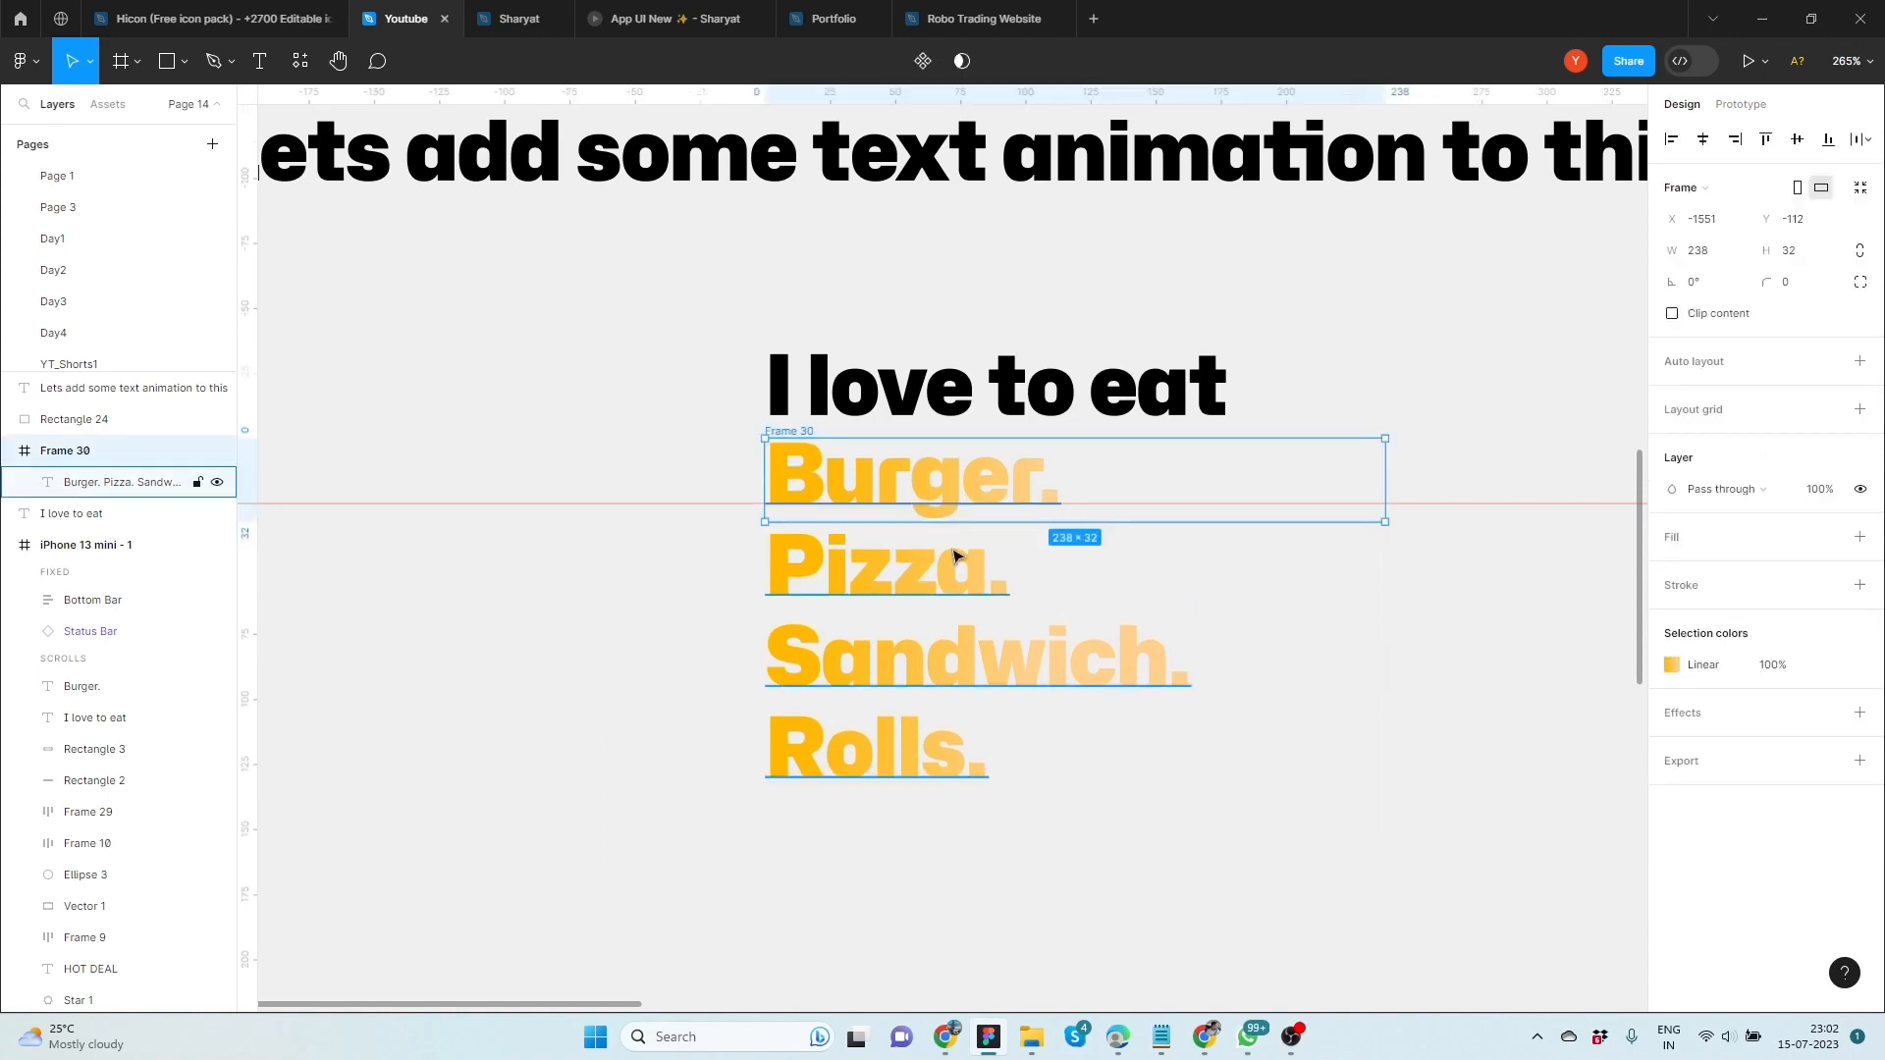
click(1672, 314)
click(1642, 505)
scroll(882, 718, down, 1)
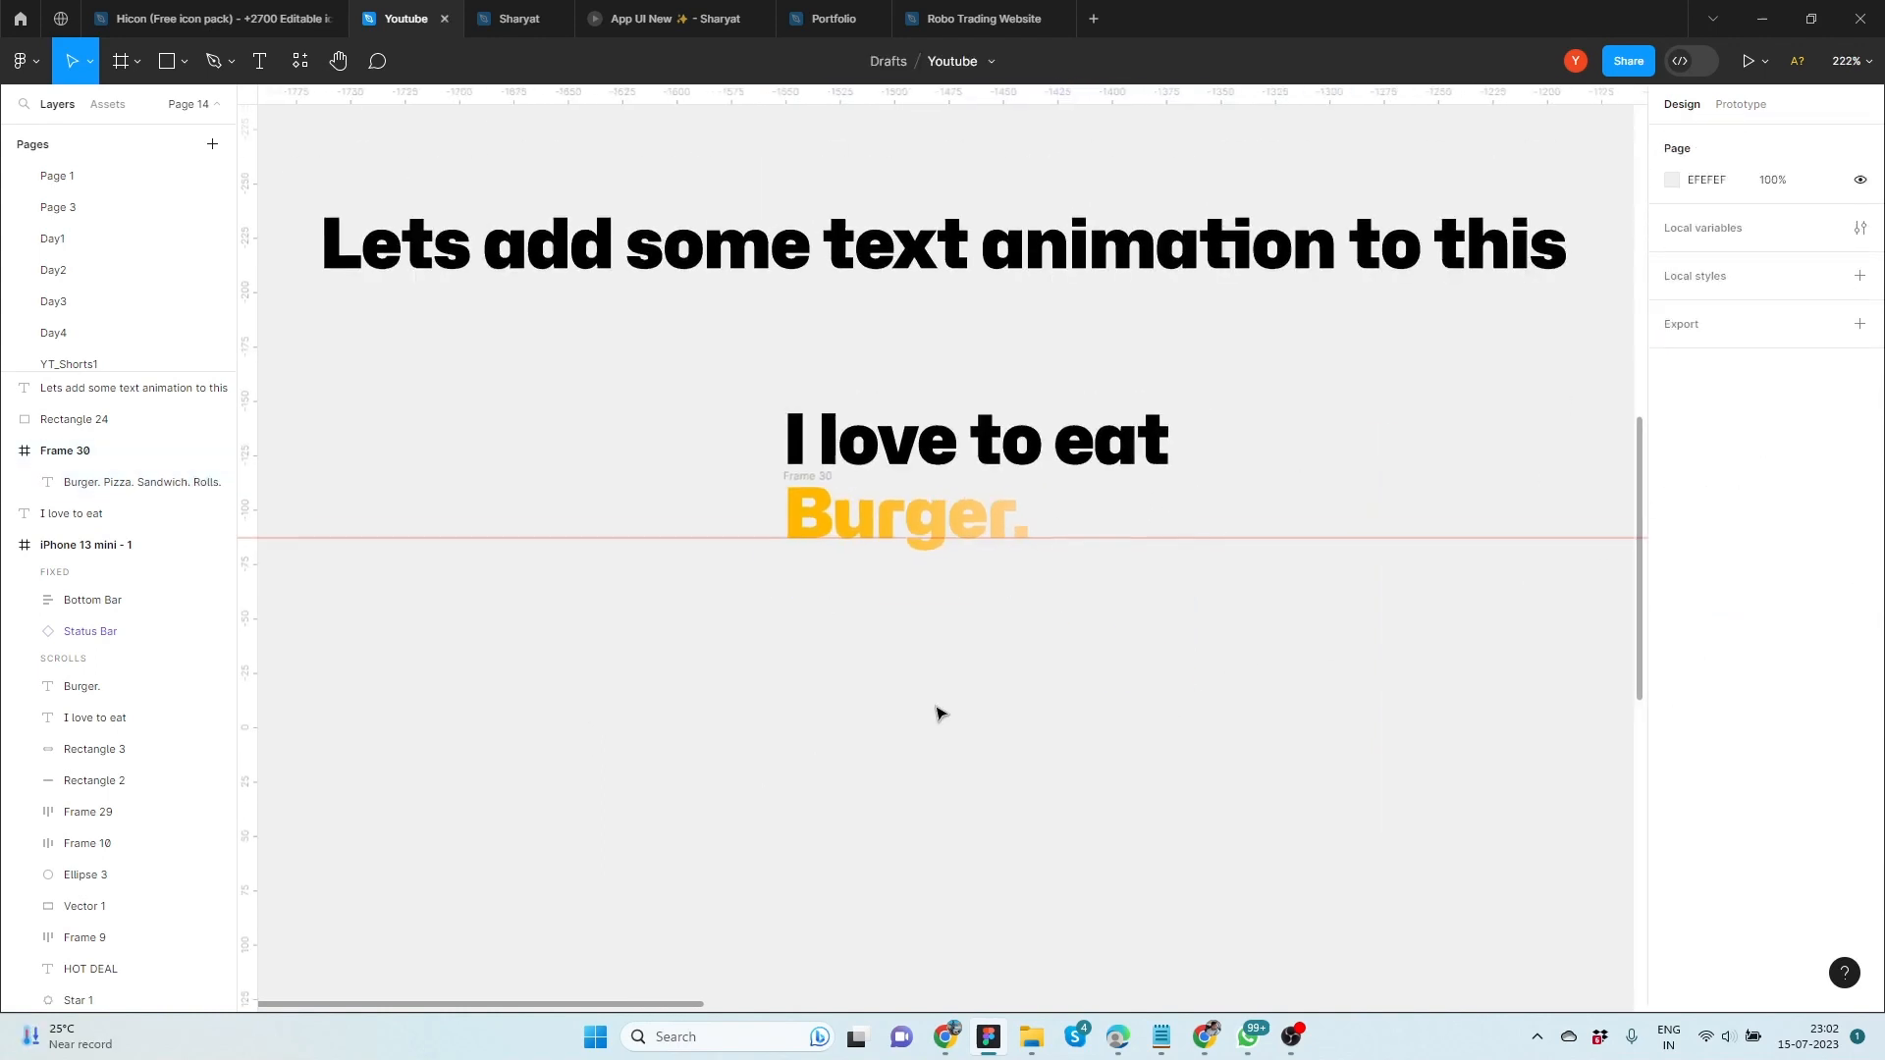
Try combining "I love to eat" and the clipped food frame in an auto layout, and undo it
drag(938, 709, 794, 635)
click(771, 469)
shift+click(785, 371)
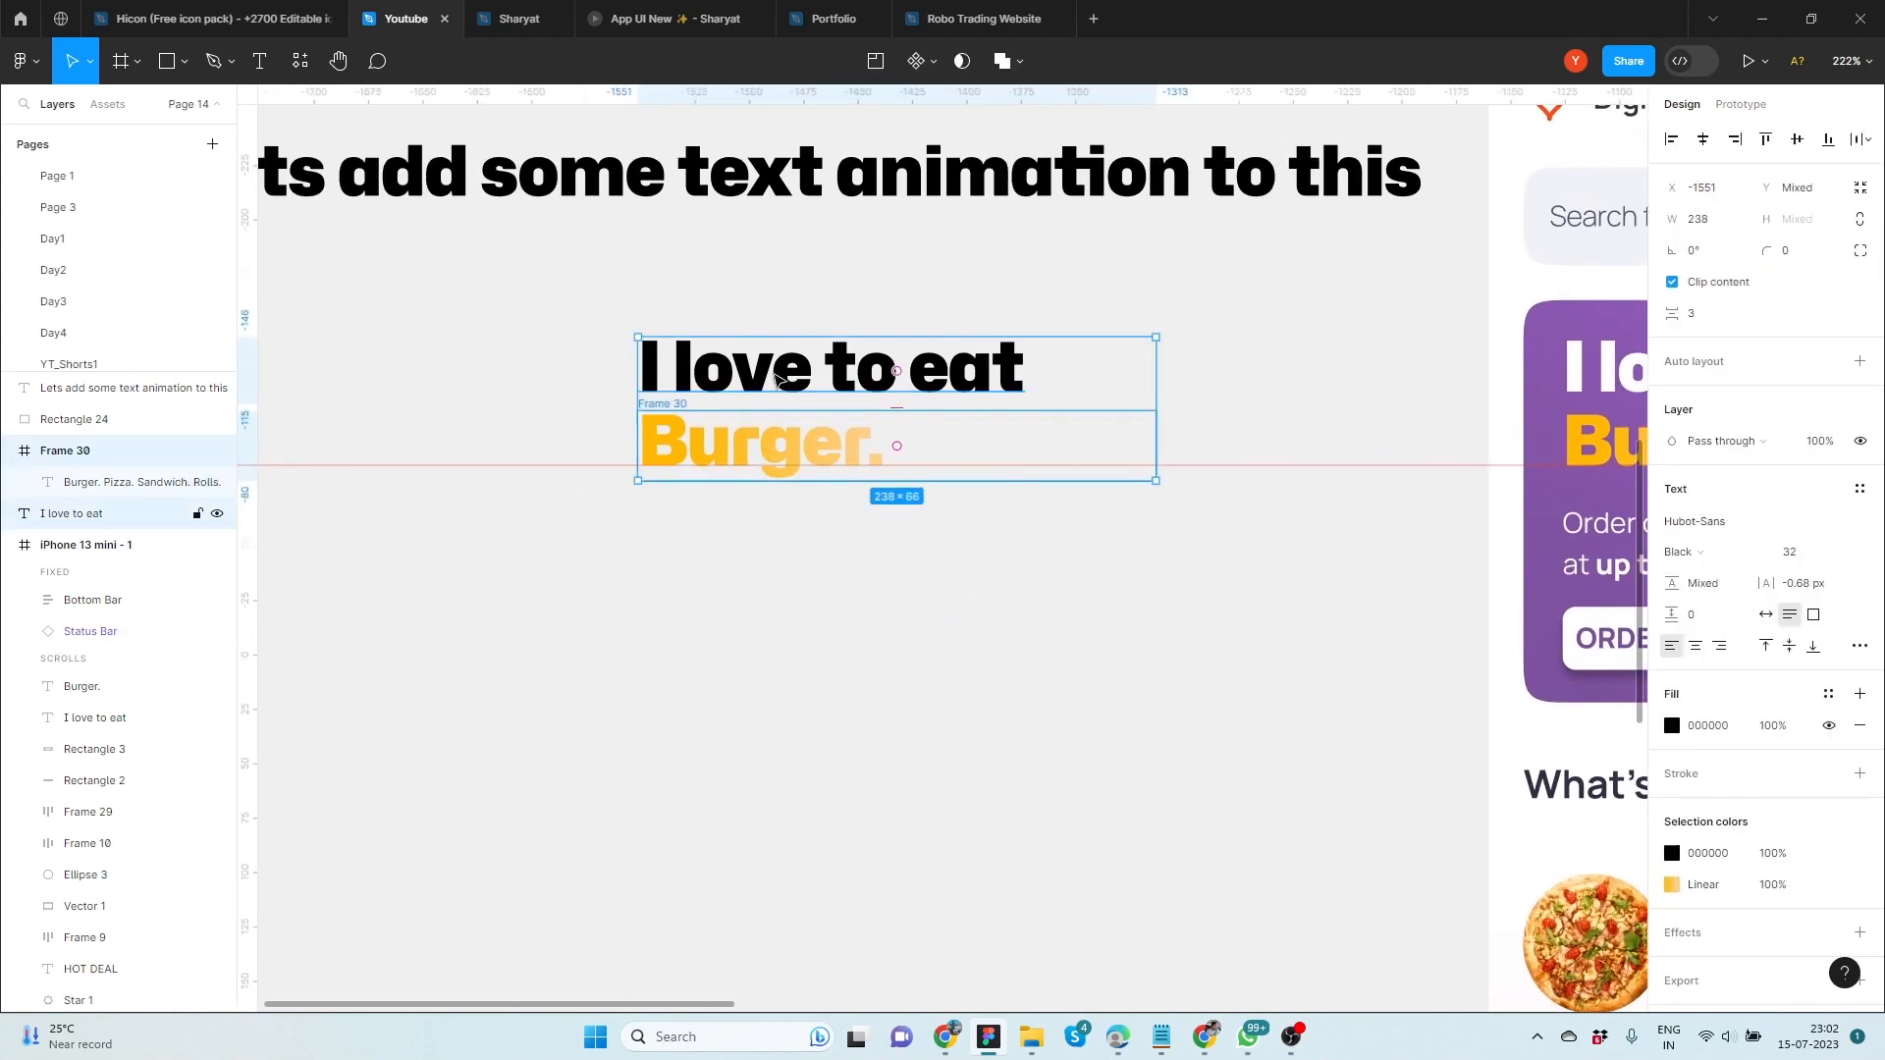
key(shift+a)
click(639, 597)
click(676, 332)
click(675, 332)
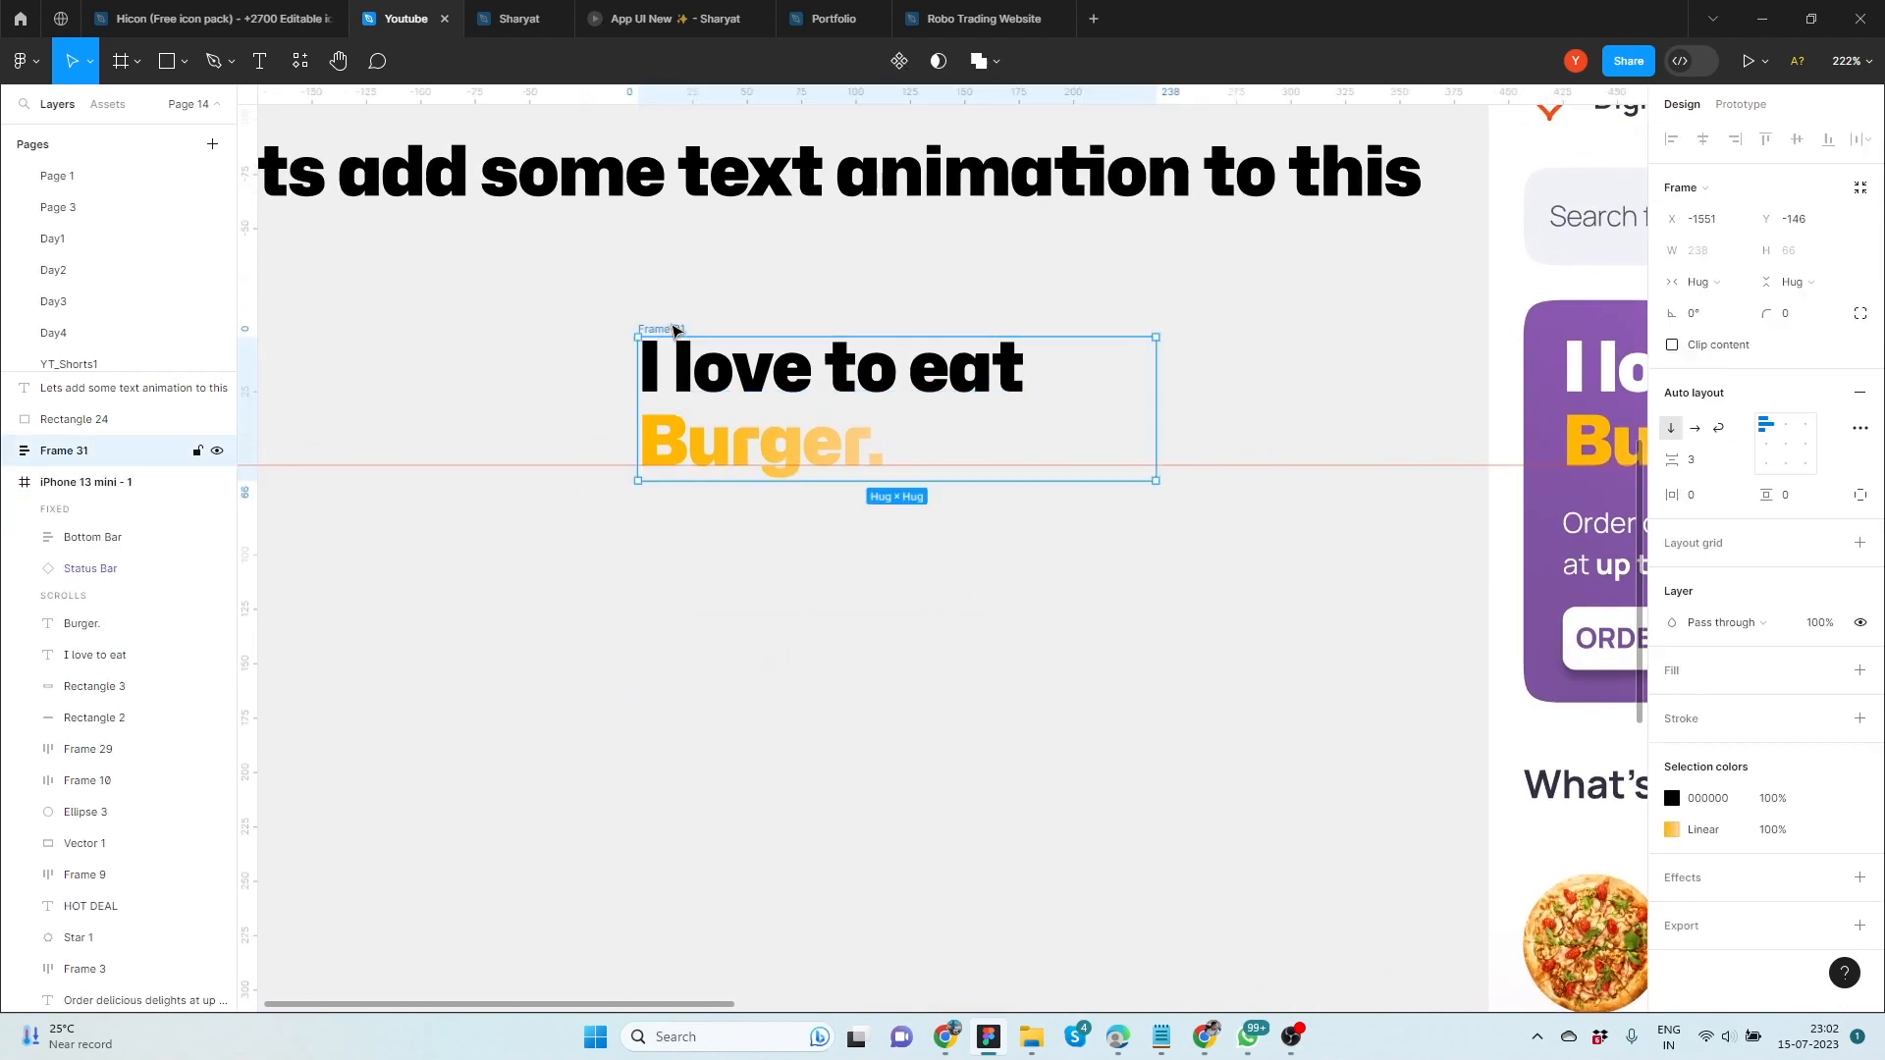
key(ctrl+z)
key(ctrl+z)
key(ctrl+z)
key(ctrl+z)
key(ctrl+z)
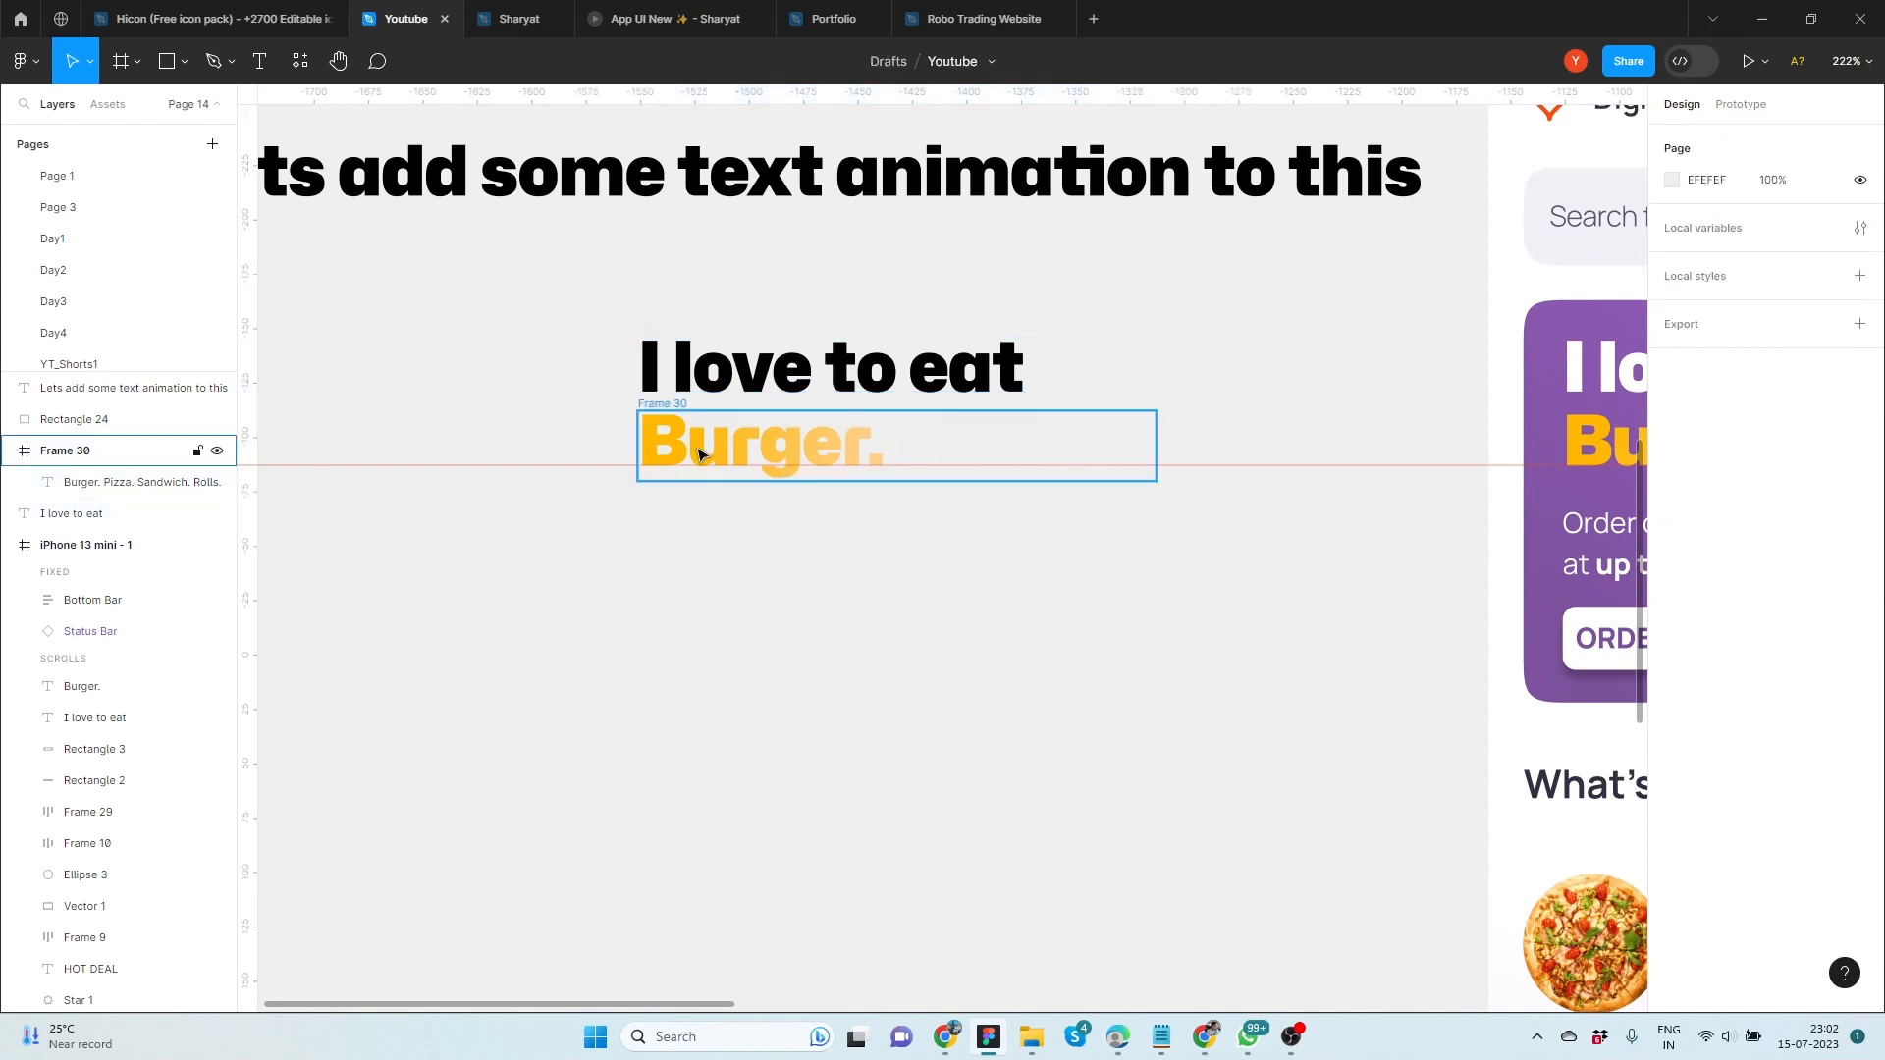
Wrap "I love to eat" and the clipped food frame together in one plain frame
click(698, 450)
shift+click(691, 387)
right_click(687, 387)
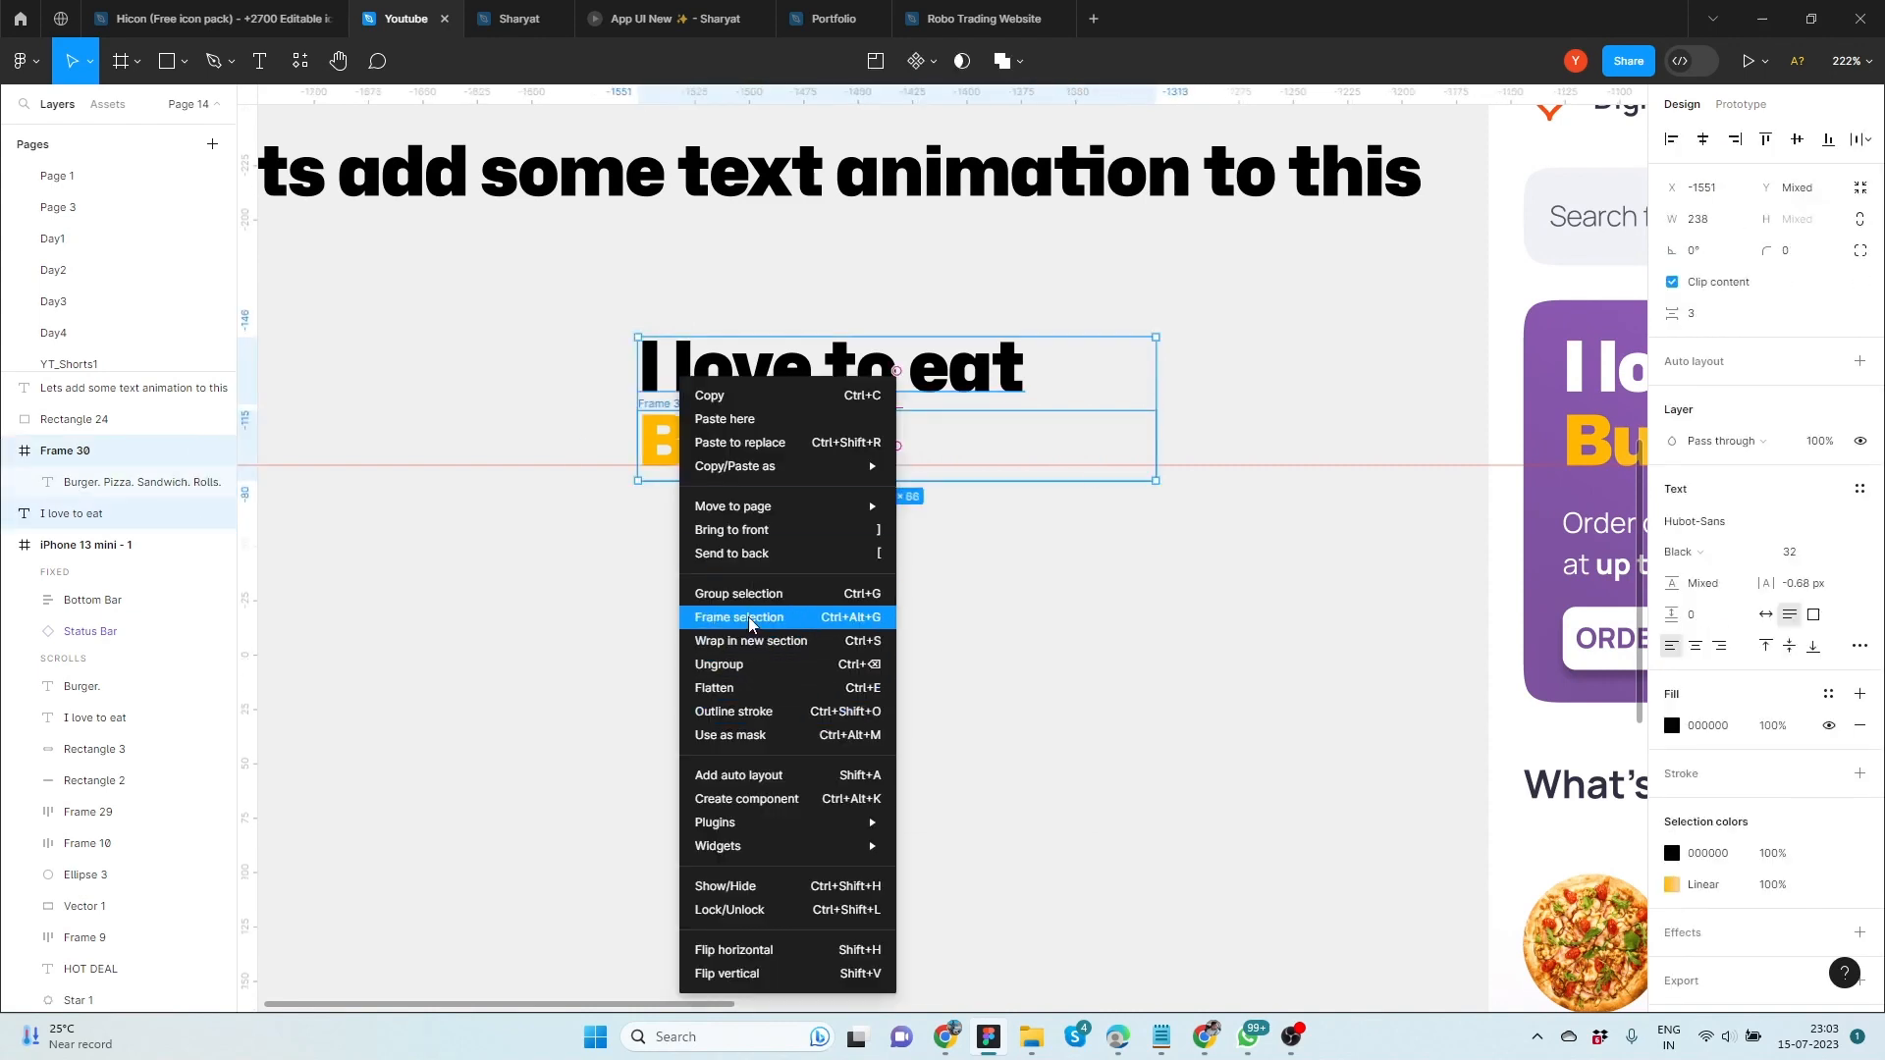
click(741, 619)
click(625, 586)
Turn the new outer frame into a component and give it a variant property
click(662, 332)
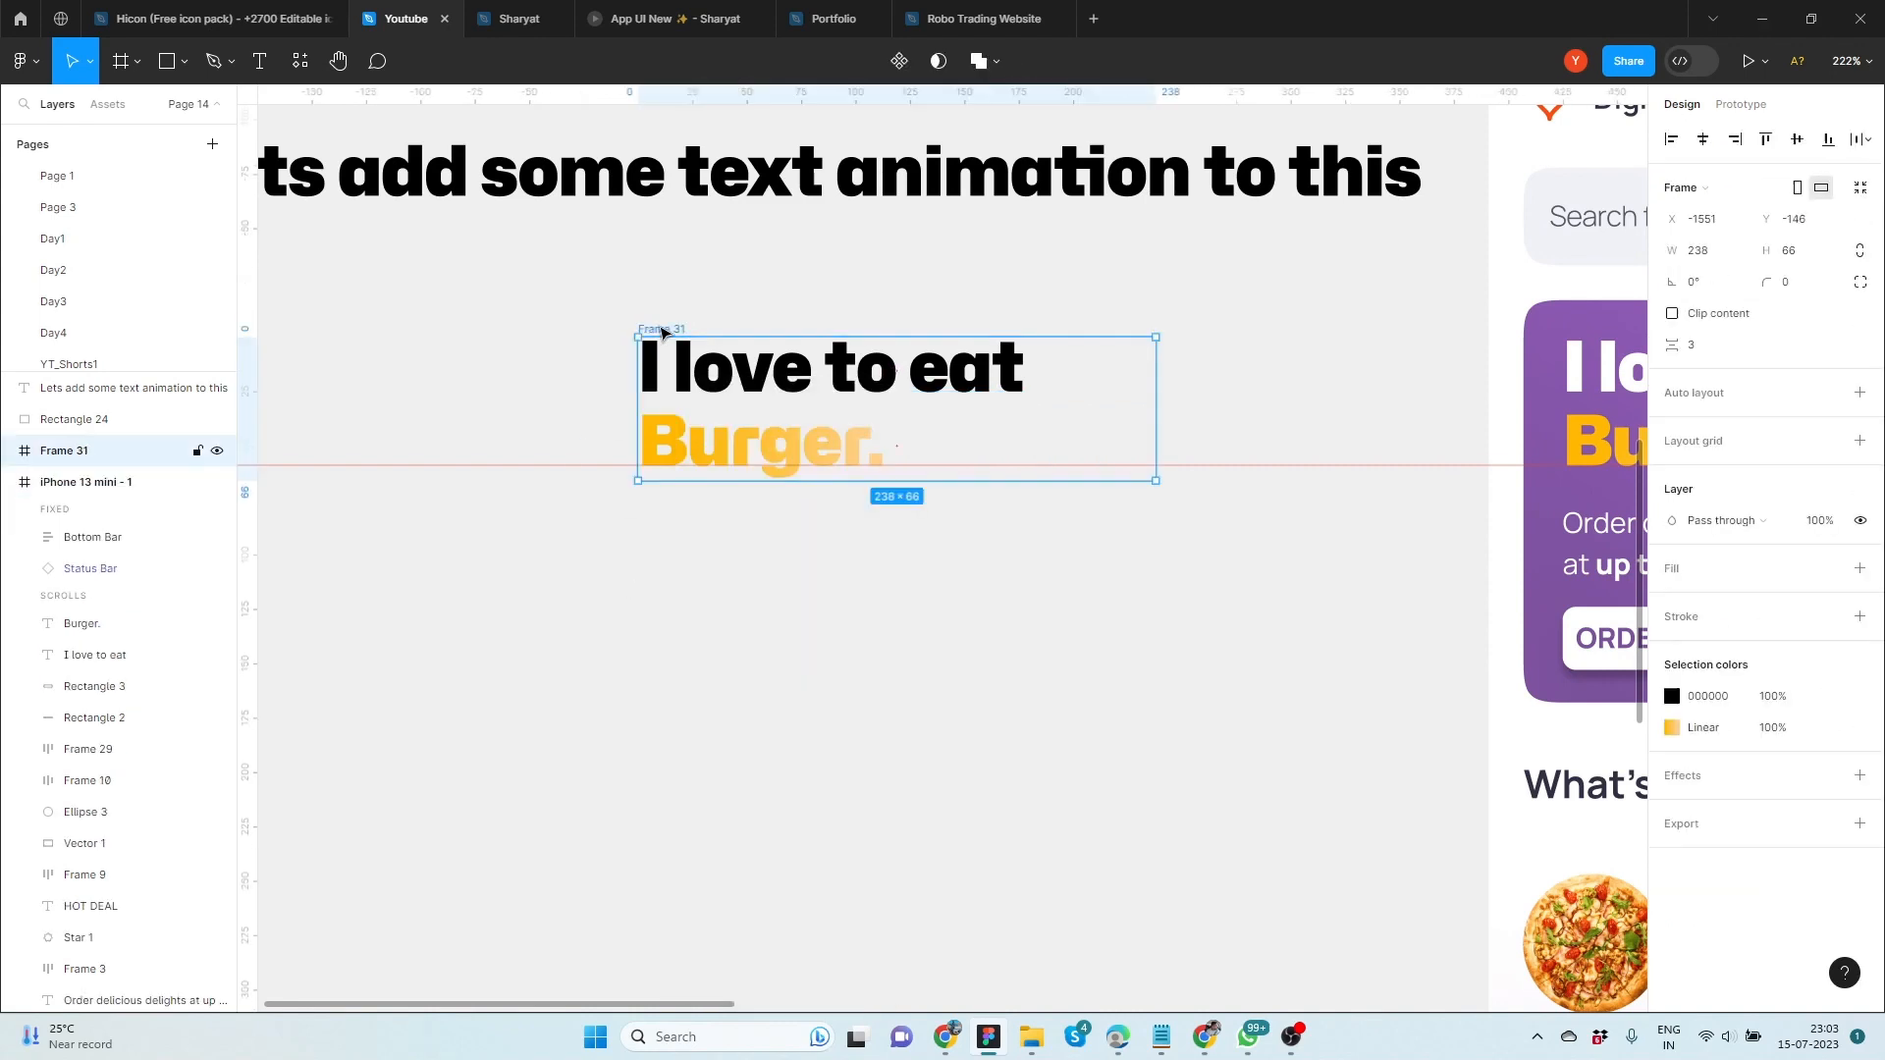
click(900, 62)
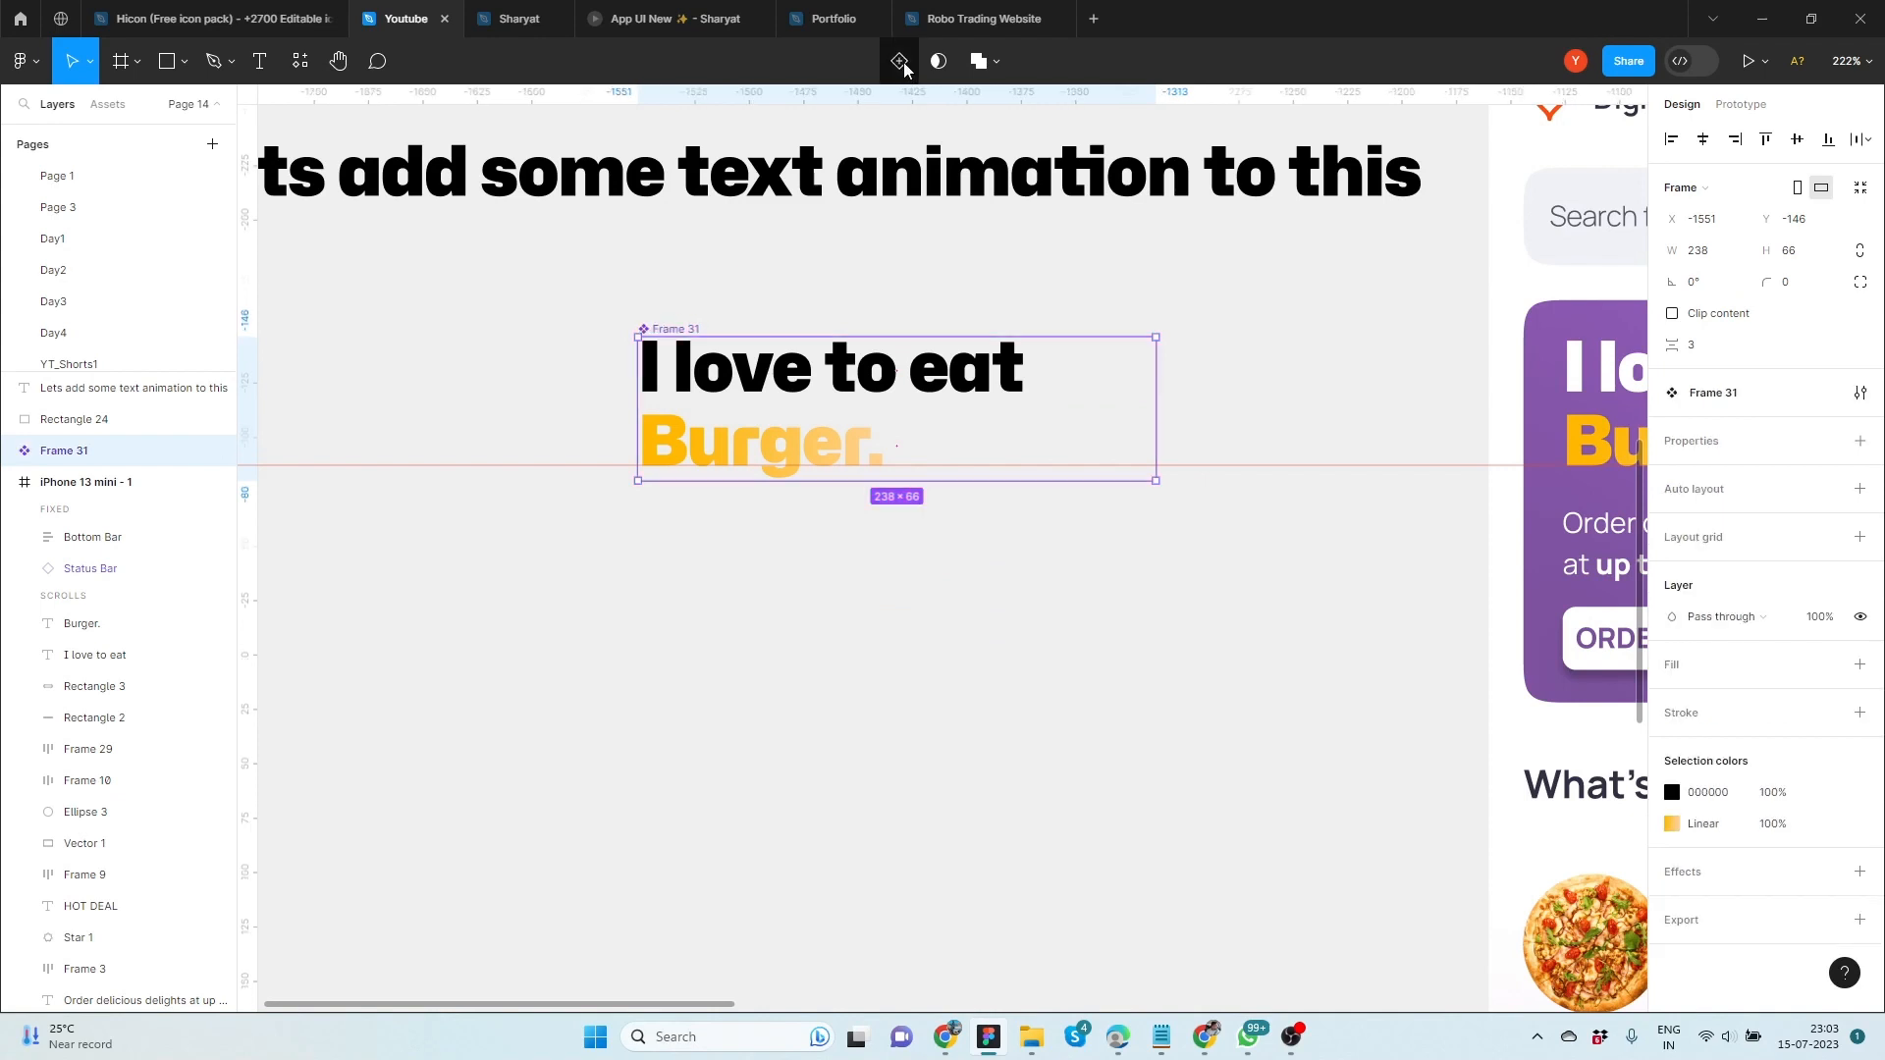
click(1858, 446)
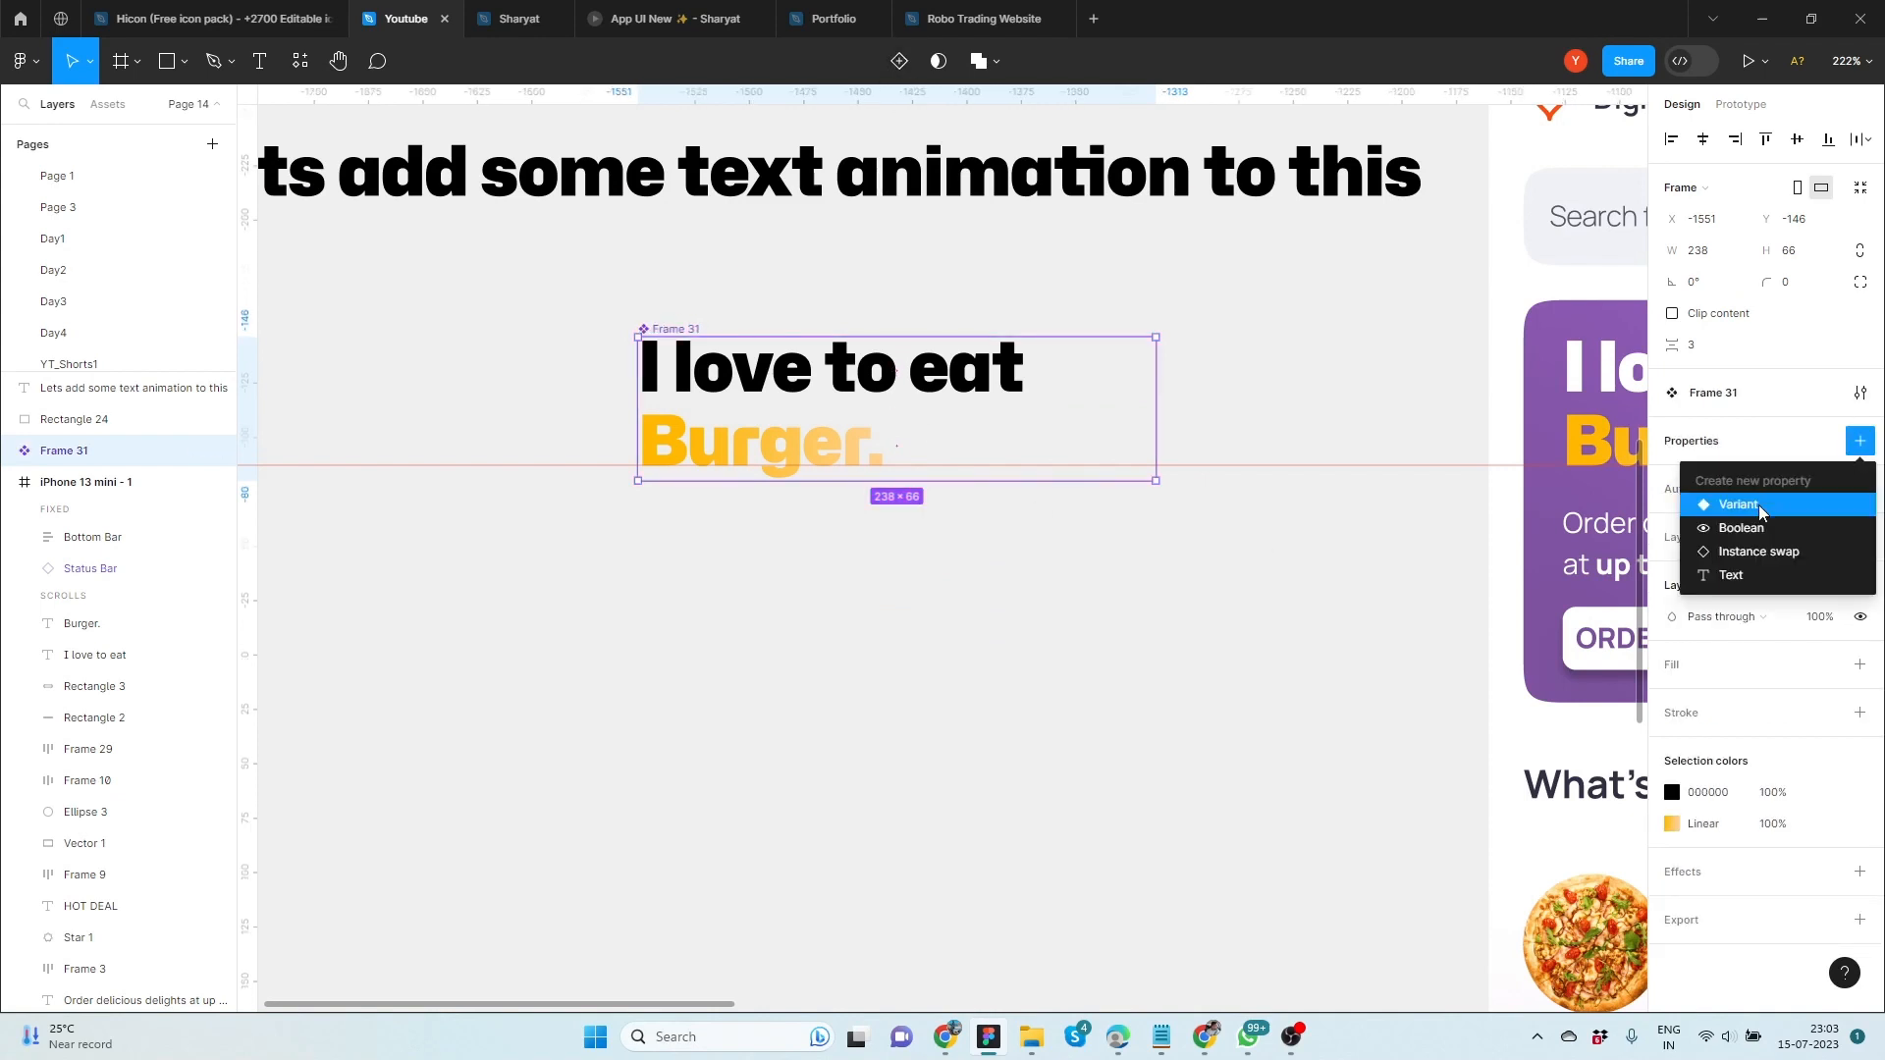
click(1718, 504)
Add three more variants to the component set, making four stacked copies of the text
click(896, 562)
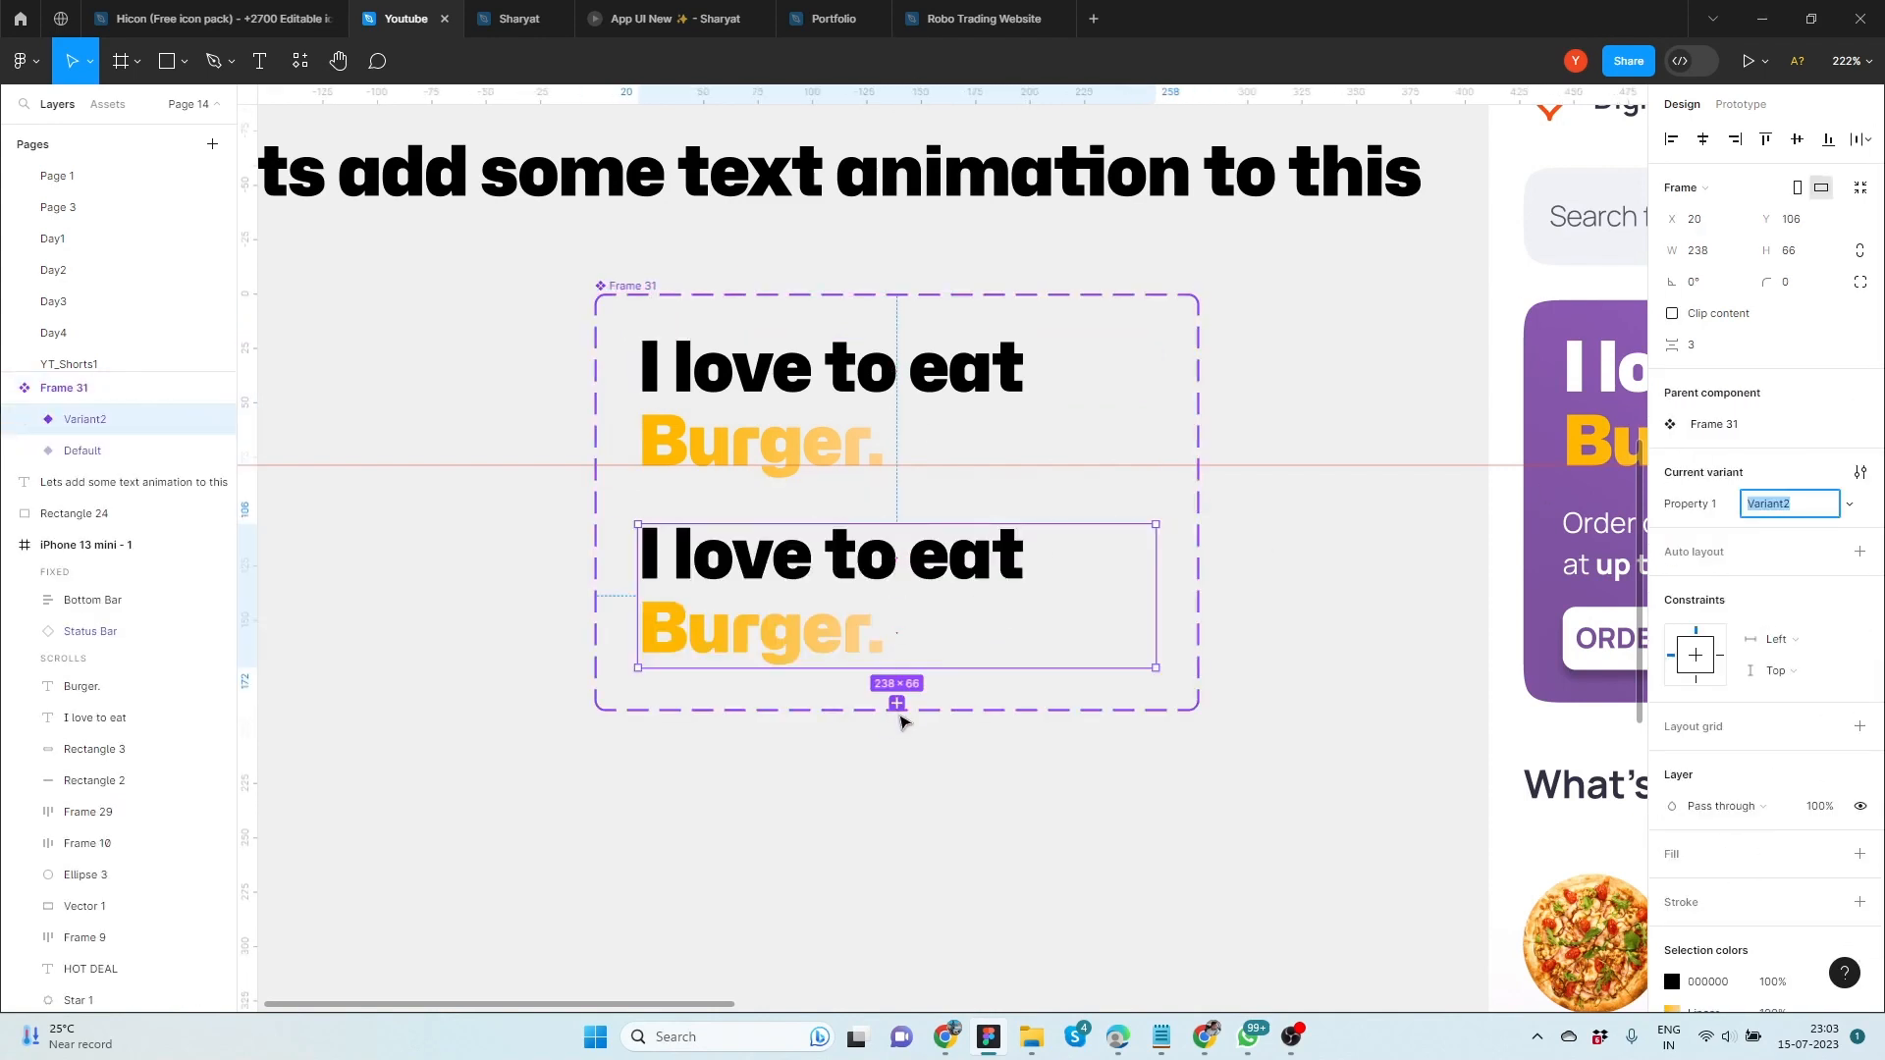
click(896, 721)
click(896, 899)
click(501, 700)
scroll(501, 700, down, 3)
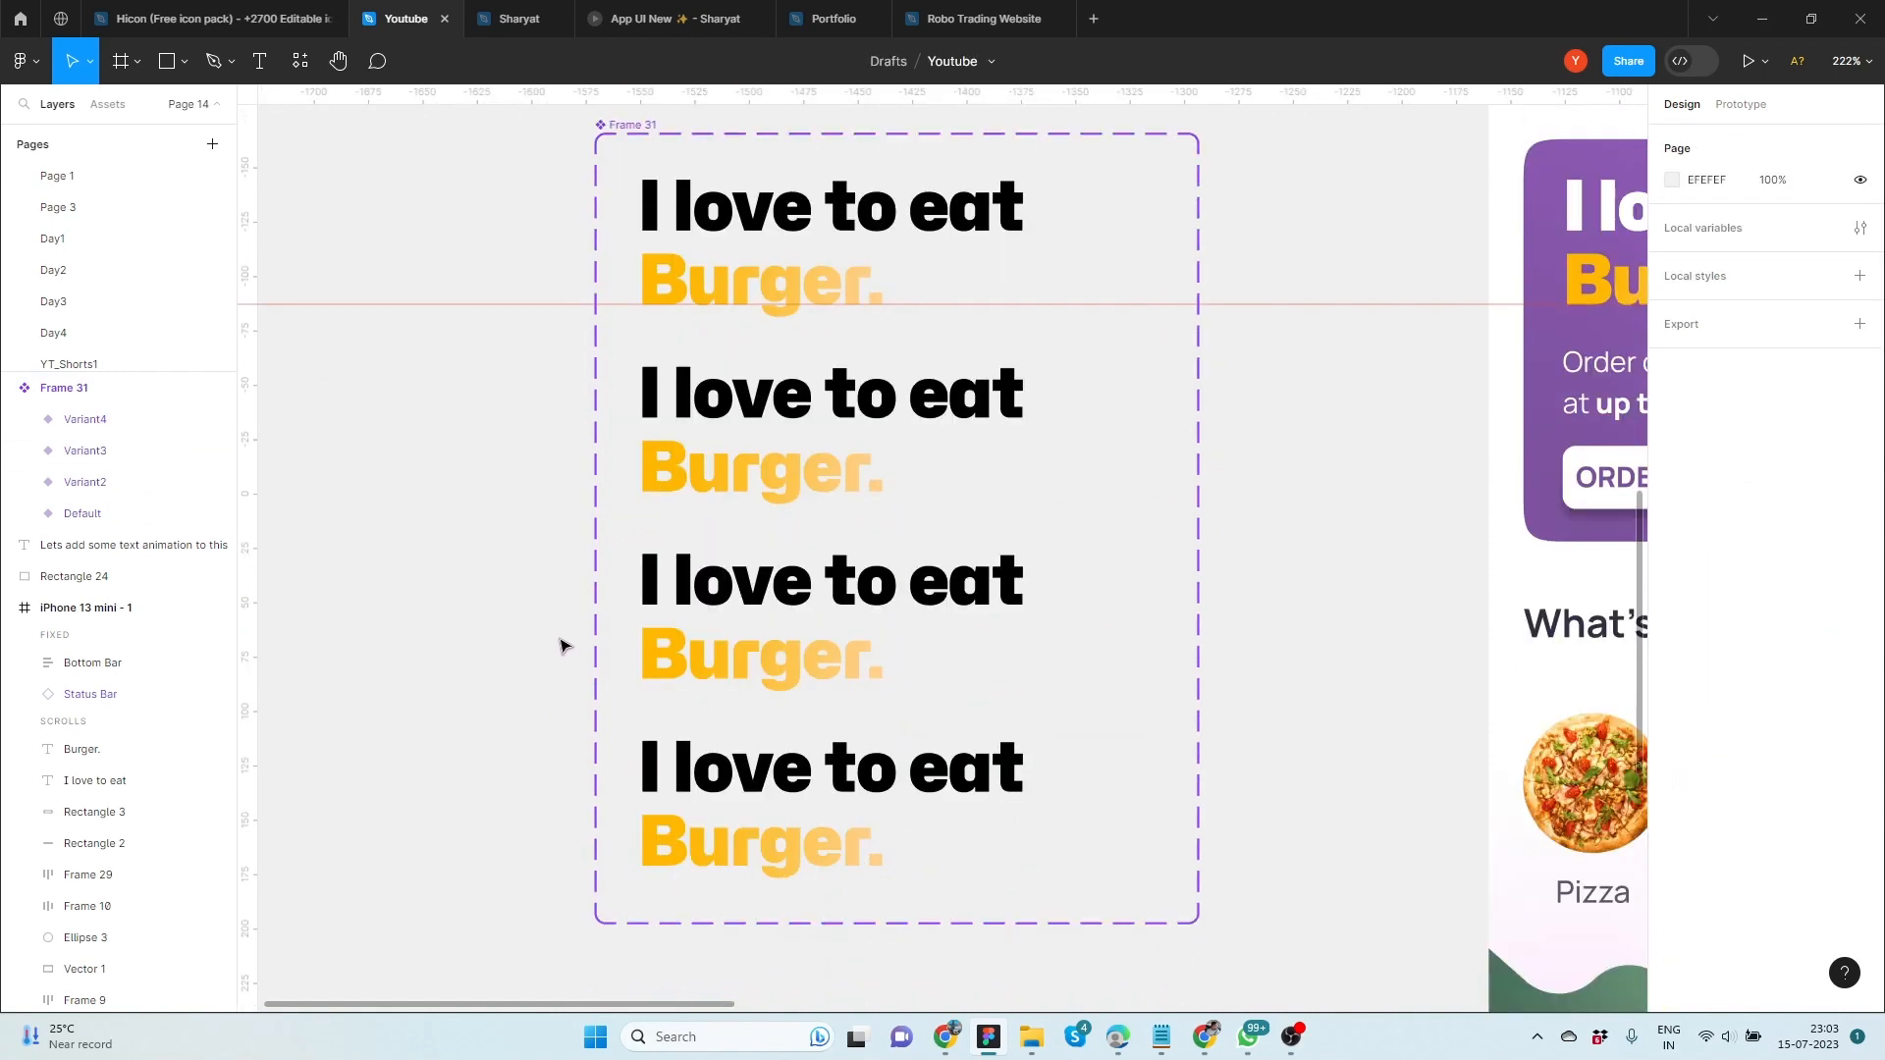
Select Variant2's food text and place horizontal guides at the baselines of the orange words in the second, third and fourth variants
click(99, 482)
click(25, 482)
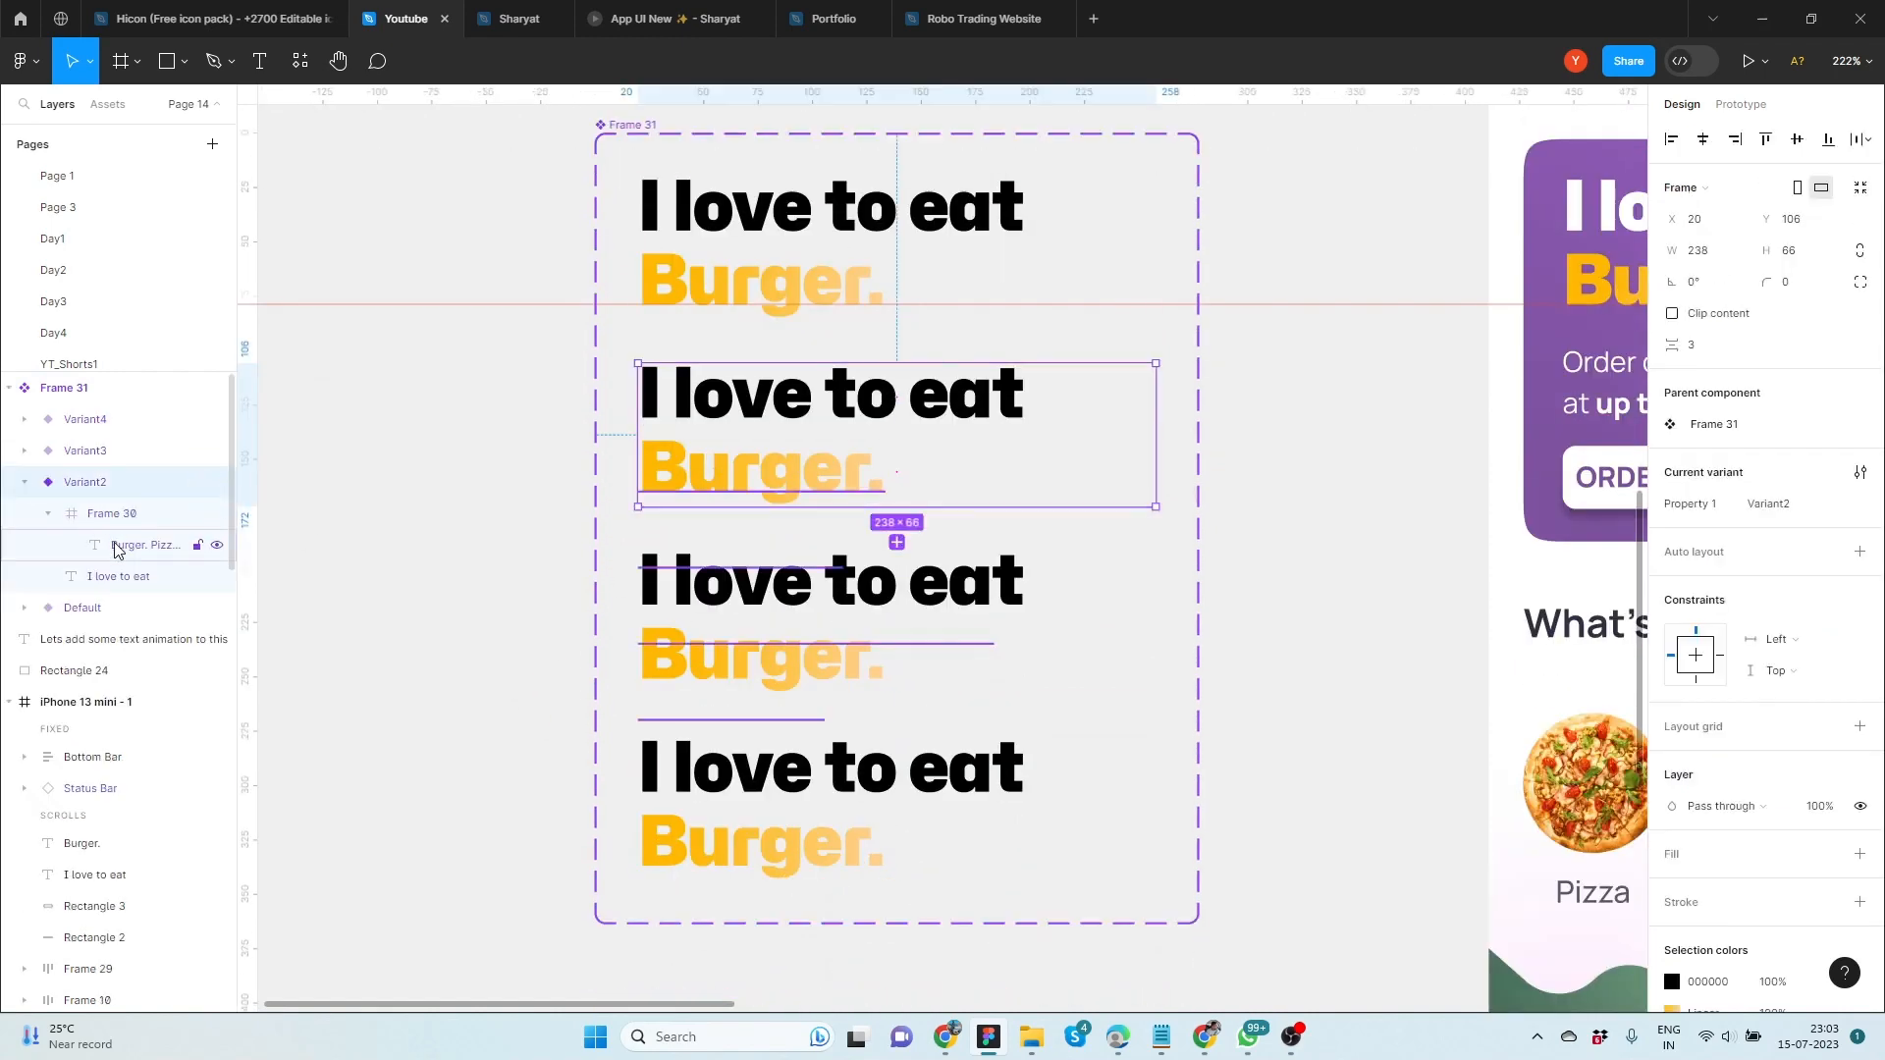
click(115, 547)
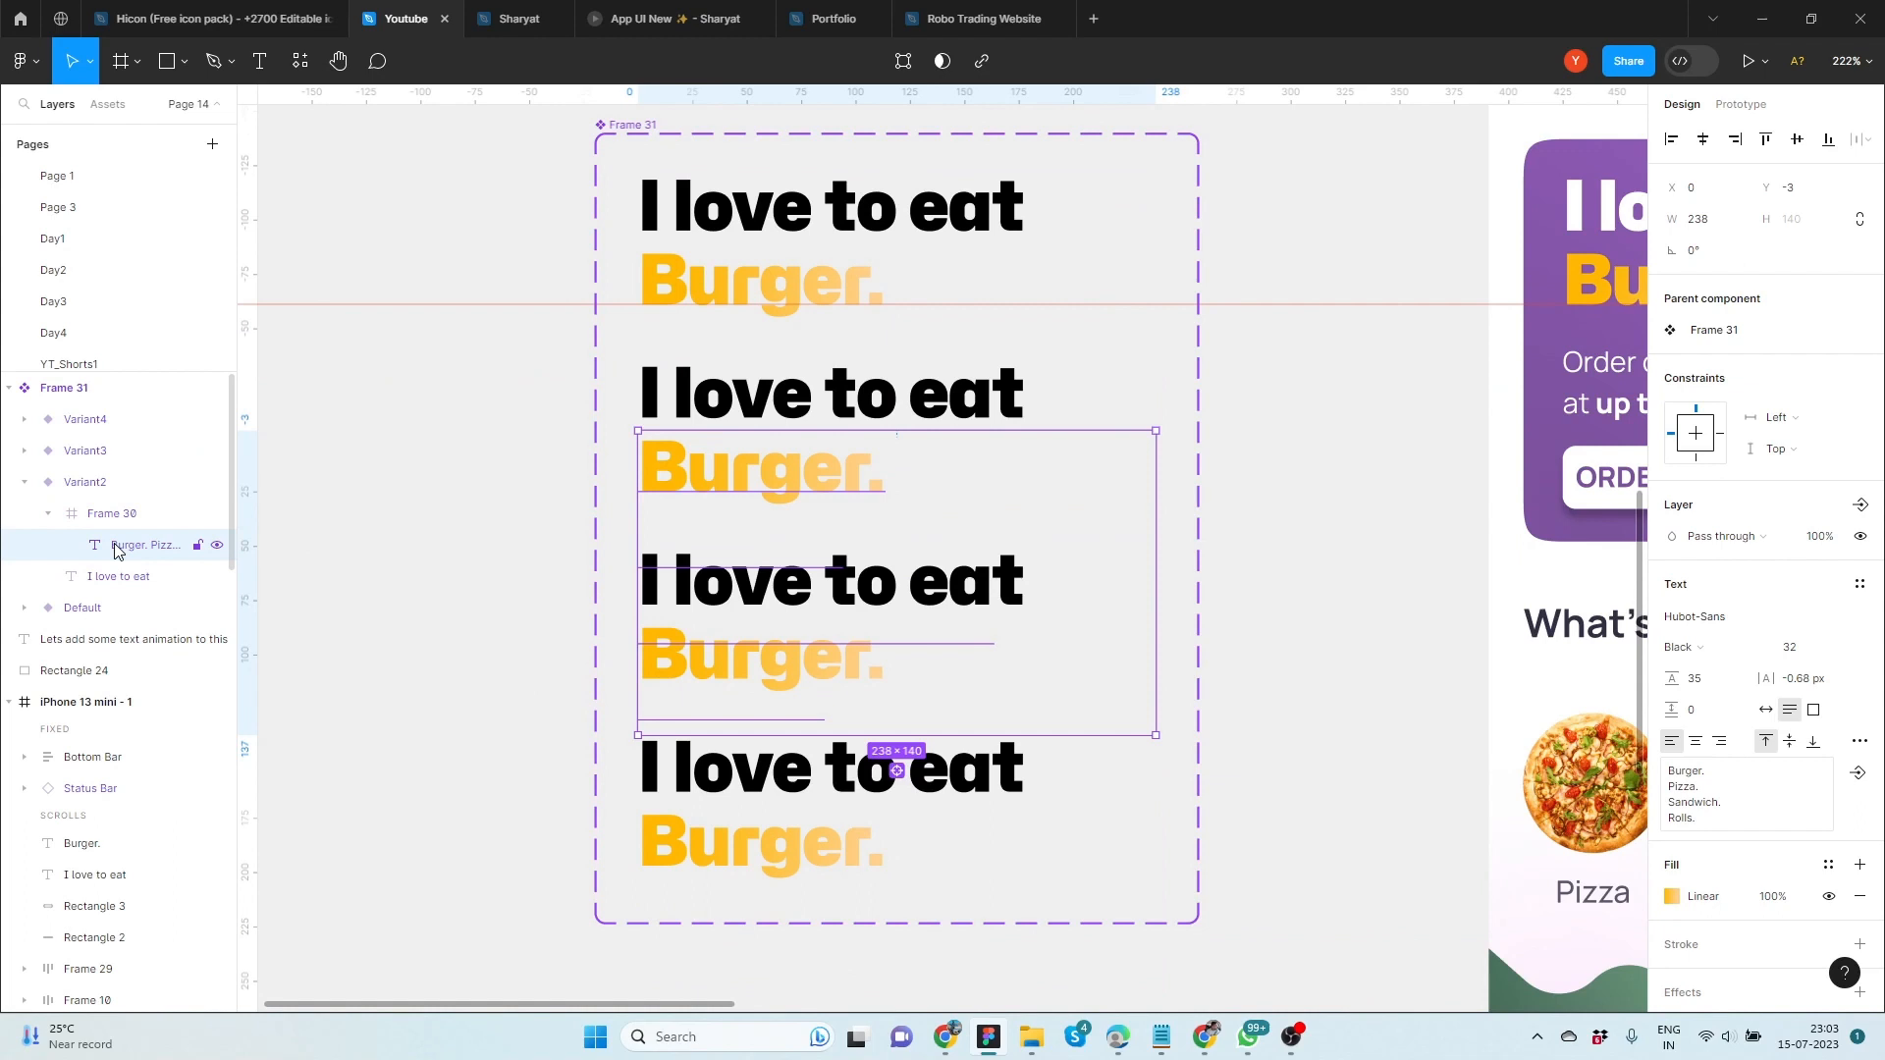
drag(436, 133, 480, 492)
drag(481, 100, 584, 866)
Move the food text in Variant2 up to Y -38 so that "Pizza." sits on its guide
click(700, 463)
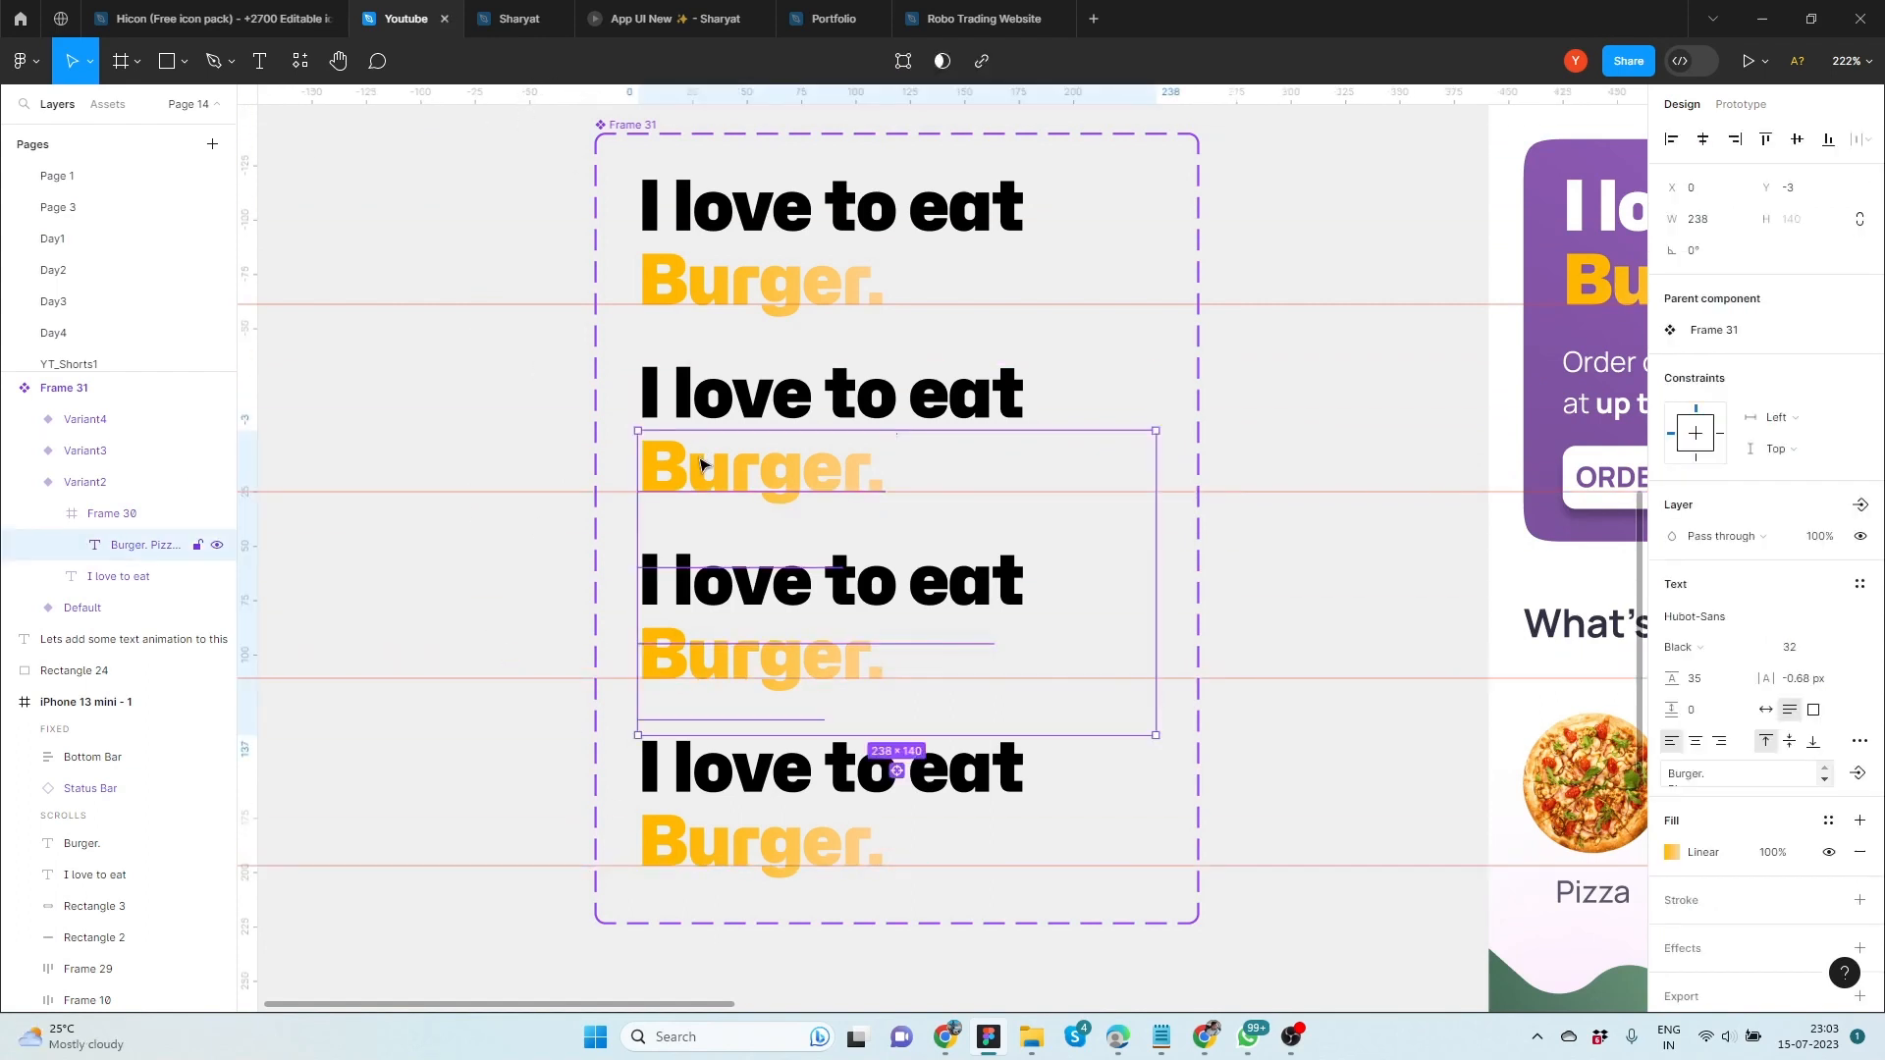
key(Up)
key(Up)
key(Up)
key(Up)
key(Up)
key(Up)
key(Up)
key(Up)
key(Up)
key(Up)
key(Up)
key(Up)
key(Up)
key(Up)
key(Up)
key(Up)
key(Up)
key(Up)
key(Up)
key(Up)
key(Down)
key(Down)
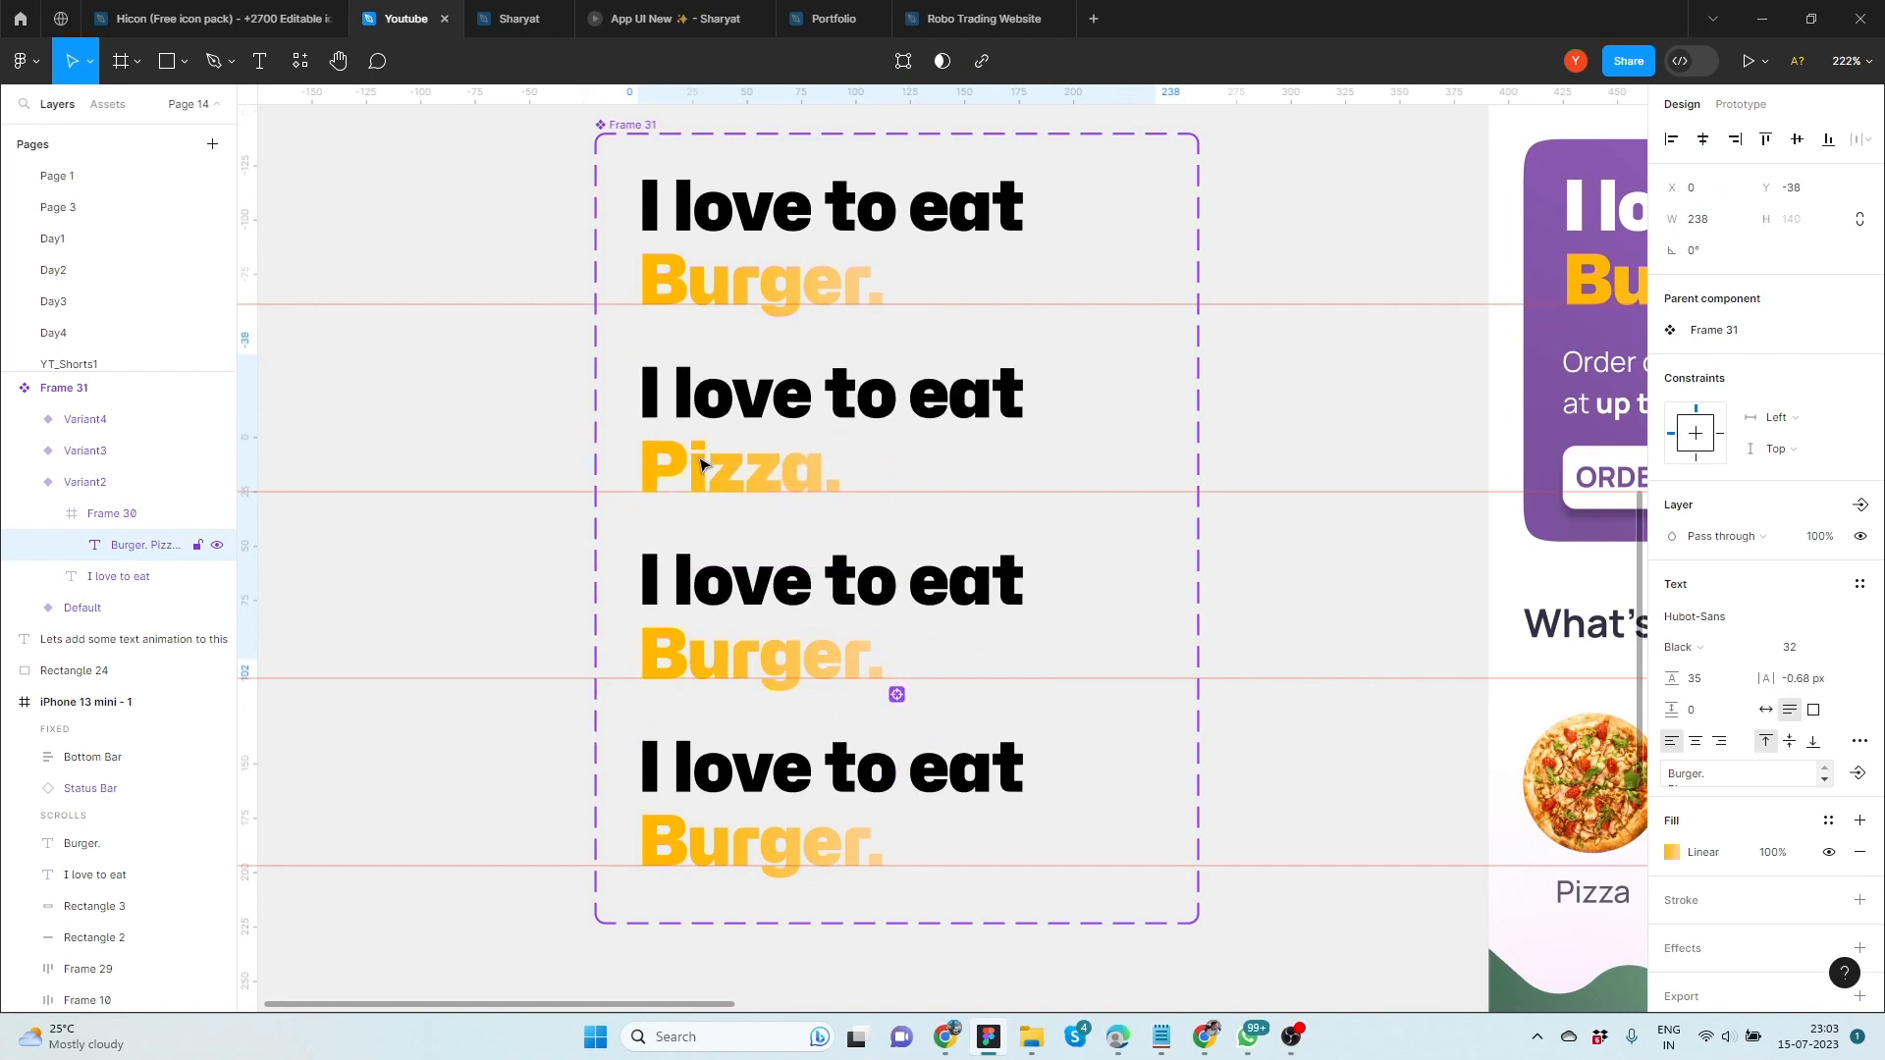
Move the food text in Variant3 up to Y -73 so that "Sandwich." sits on its guide
click(705, 677)
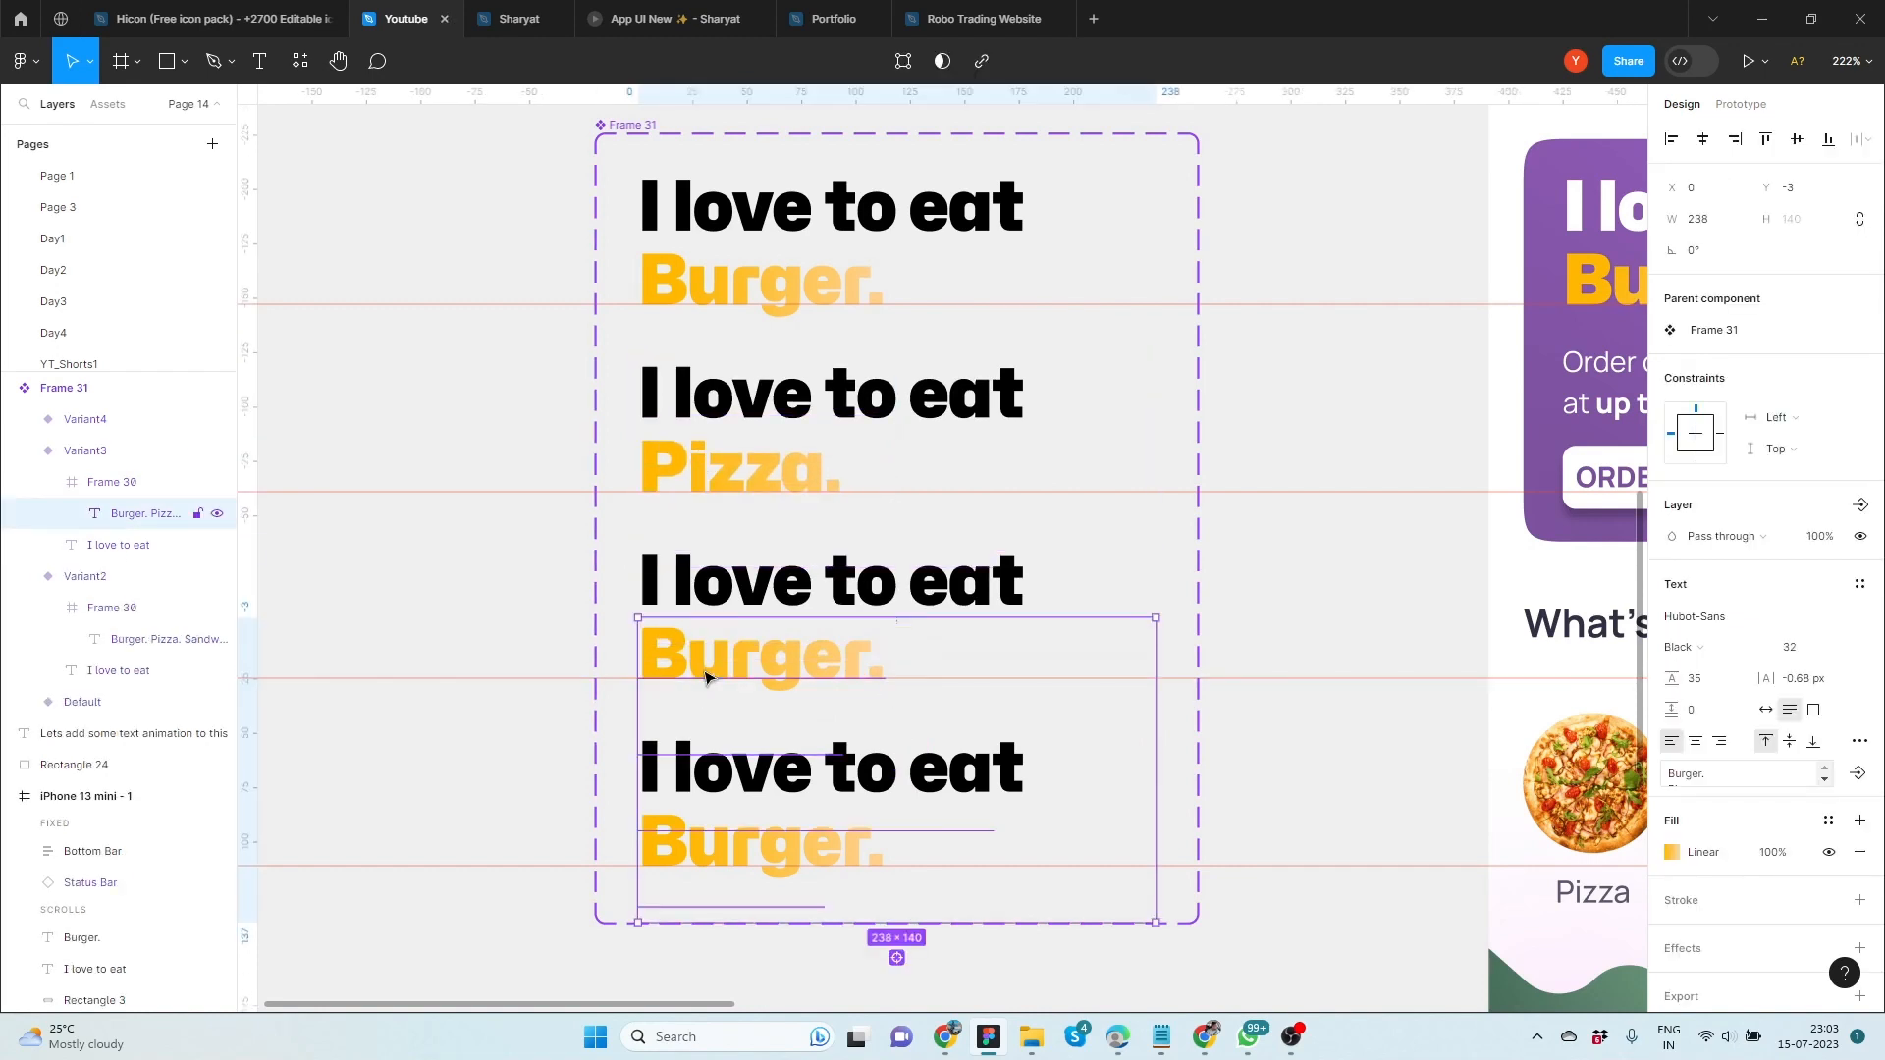
key(shift+Up)
key(shift+Up)
key(shift+Up)
key(shift+Up)
key(shift+Up)
key(shift+Up)
key(shift+Up)
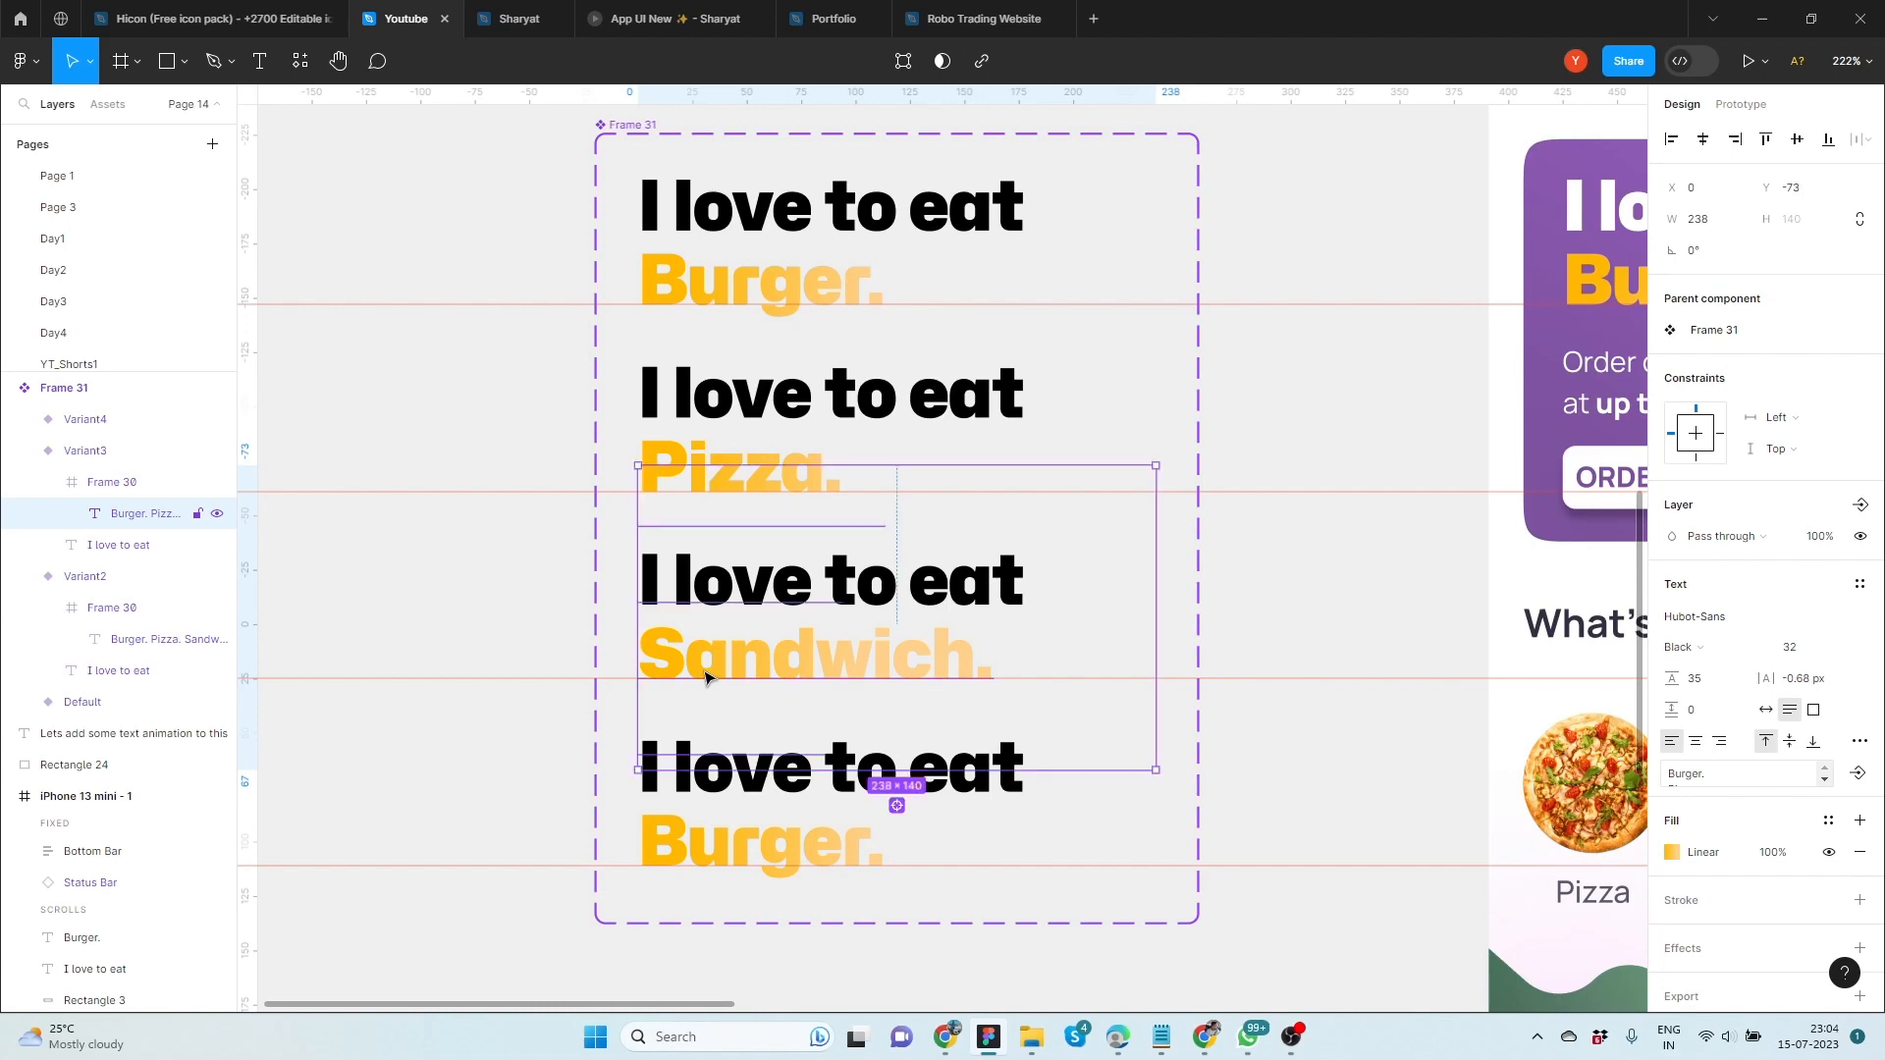
Move the food text in Variant4 up until "Rolls." sits on its guide
click(726, 860)
key(shift+Up)
key(shift+Up)
key(shift+Up)
key(shift+Up)
key(shift+Up)
key(shift+Up)
key(shift+Up)
key(shift+Up)
key(shift+Up)
key(shift+Up)
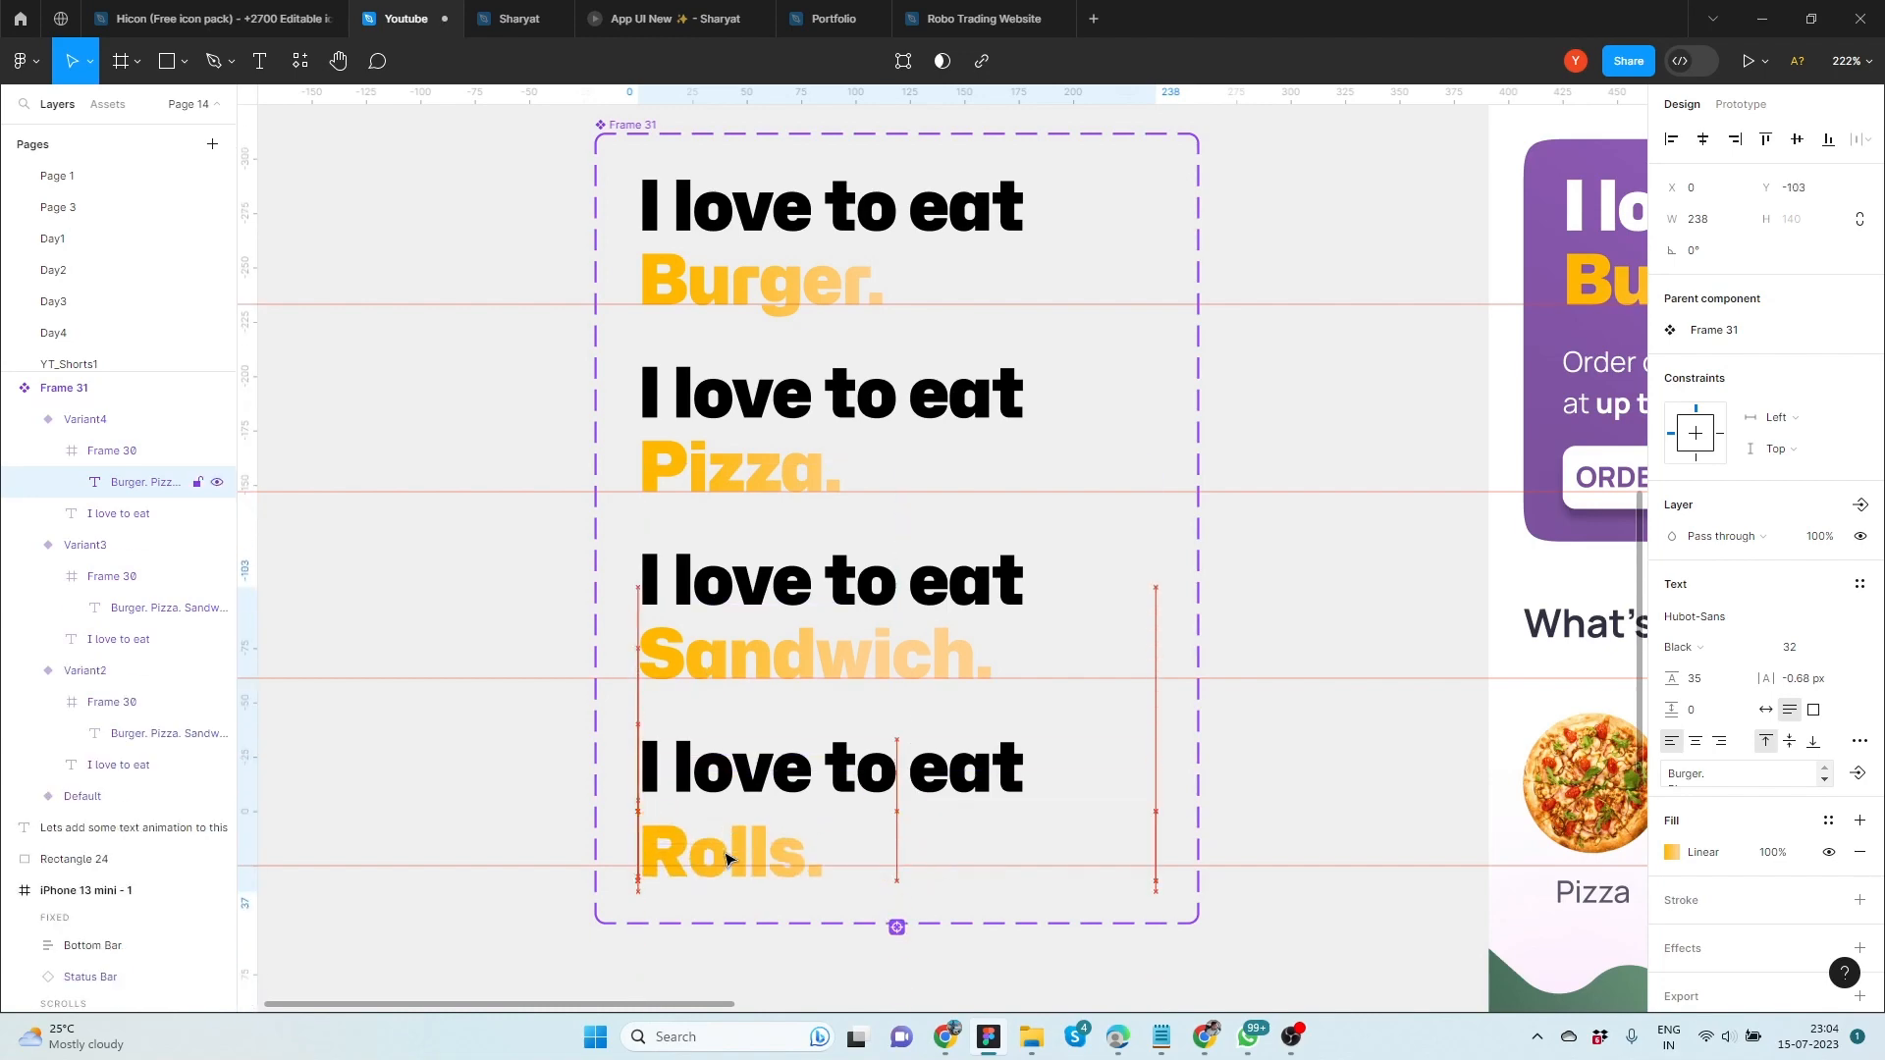
key(Up)
key(Up)
key(Up)
key(Up)
key(Up)
click(487, 576)
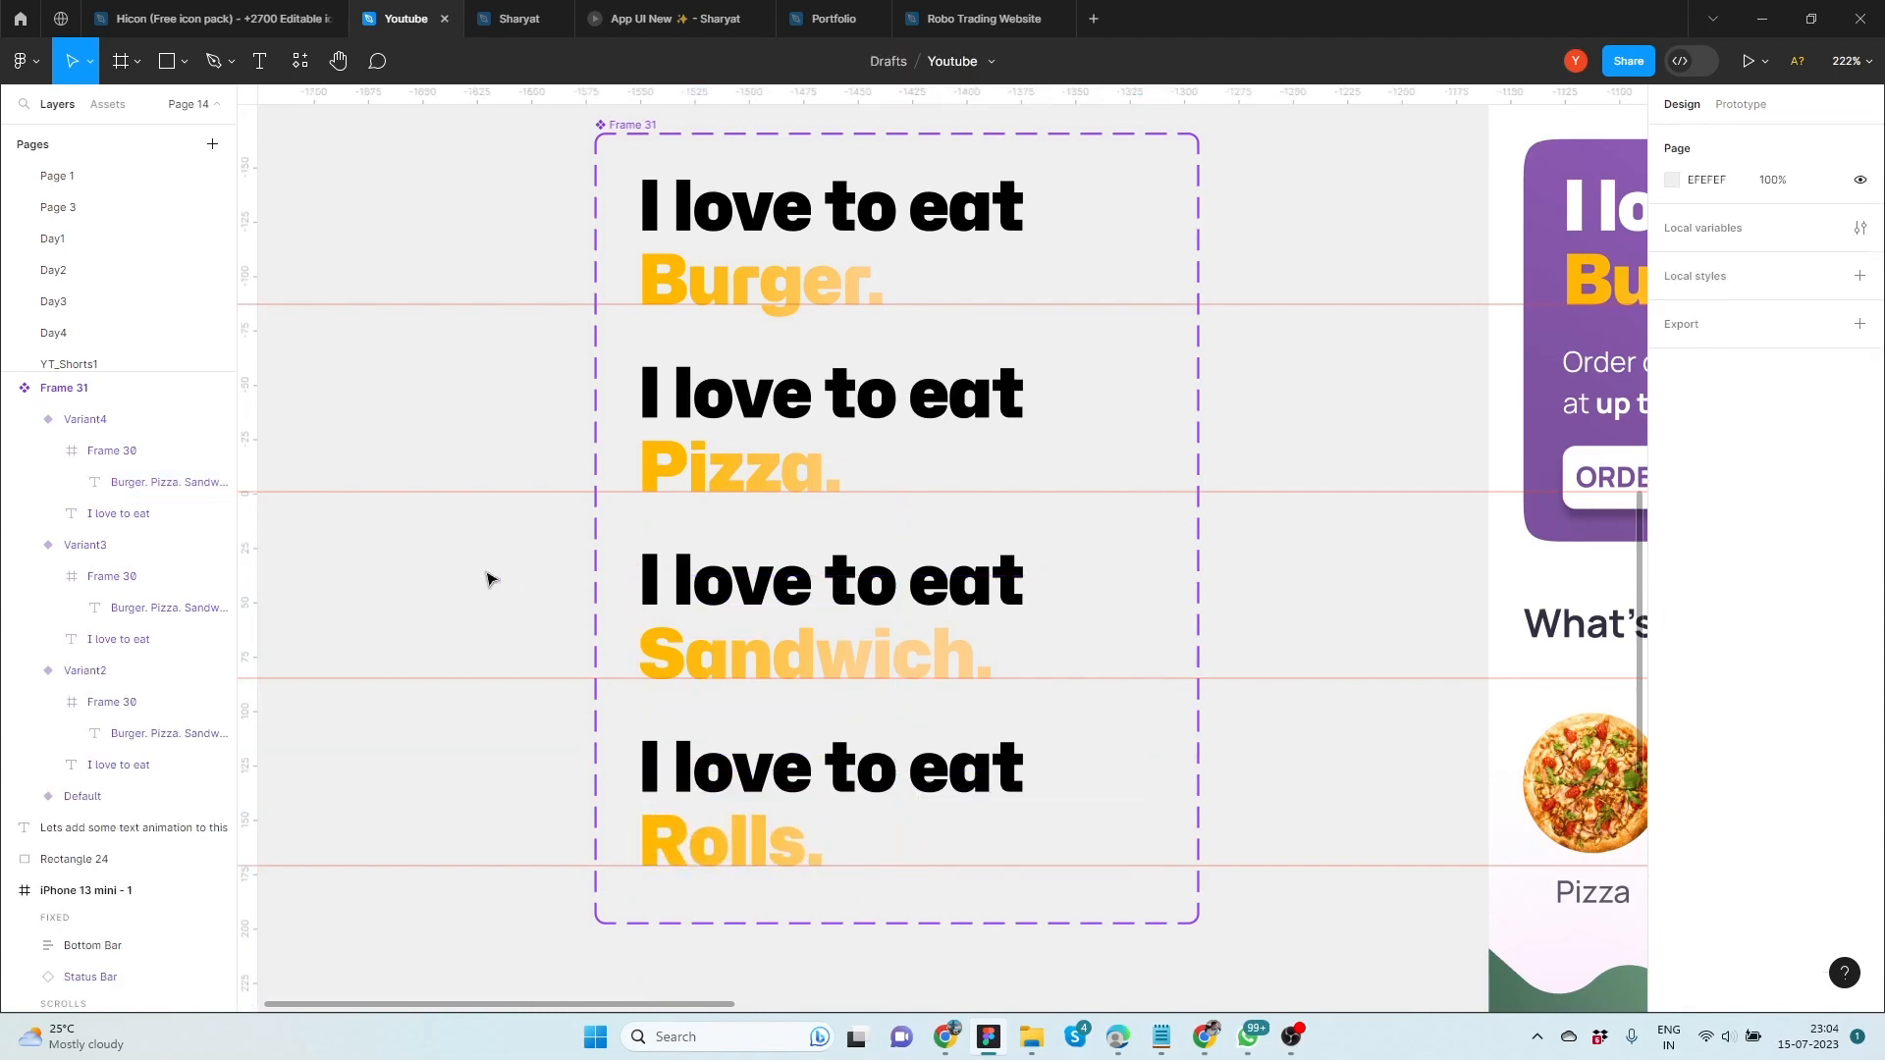
Rename the component set as "Text Animation"
scroll(488, 589, down, 5)
scroll(480, 551, up, 4)
click(673, 408)
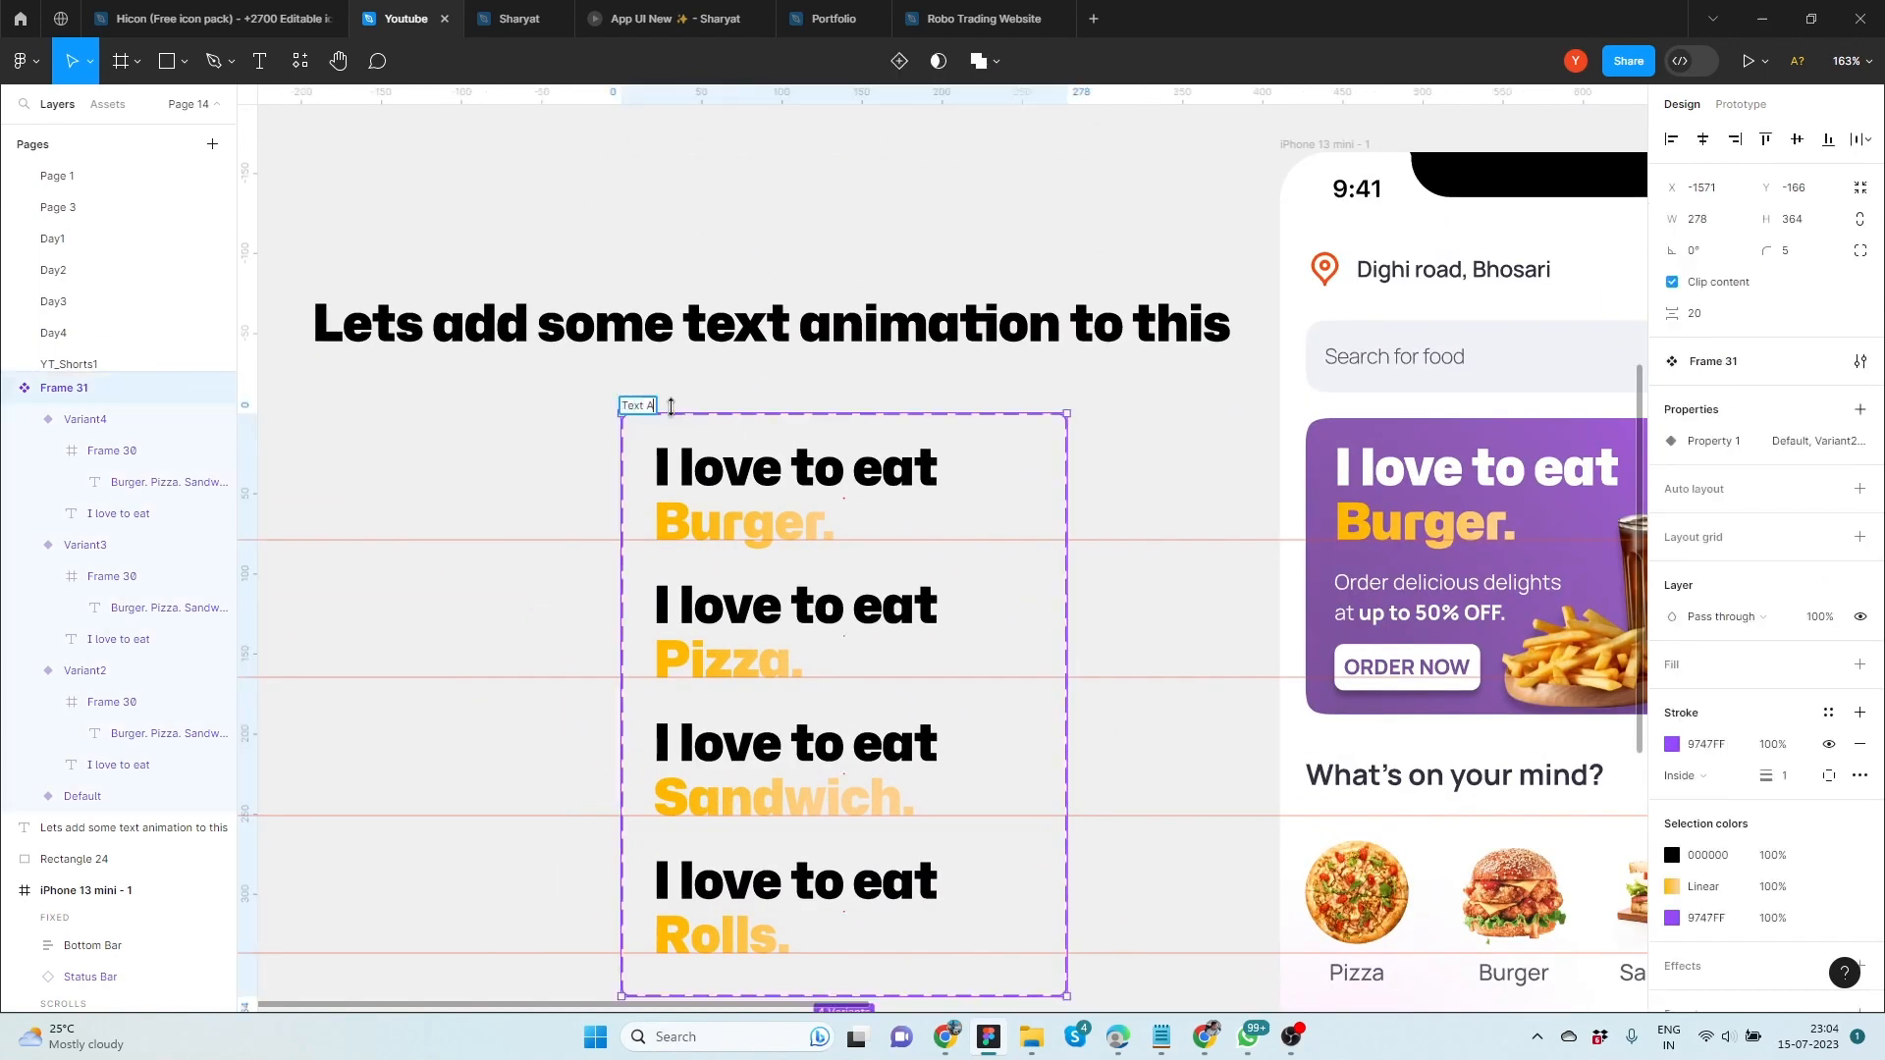
click(556, 437)
Connect the Default variant to Variant2 with an 800 ms After delay trigger and a Gentle Smart animate transition
click(1021, 496)
click(1739, 104)
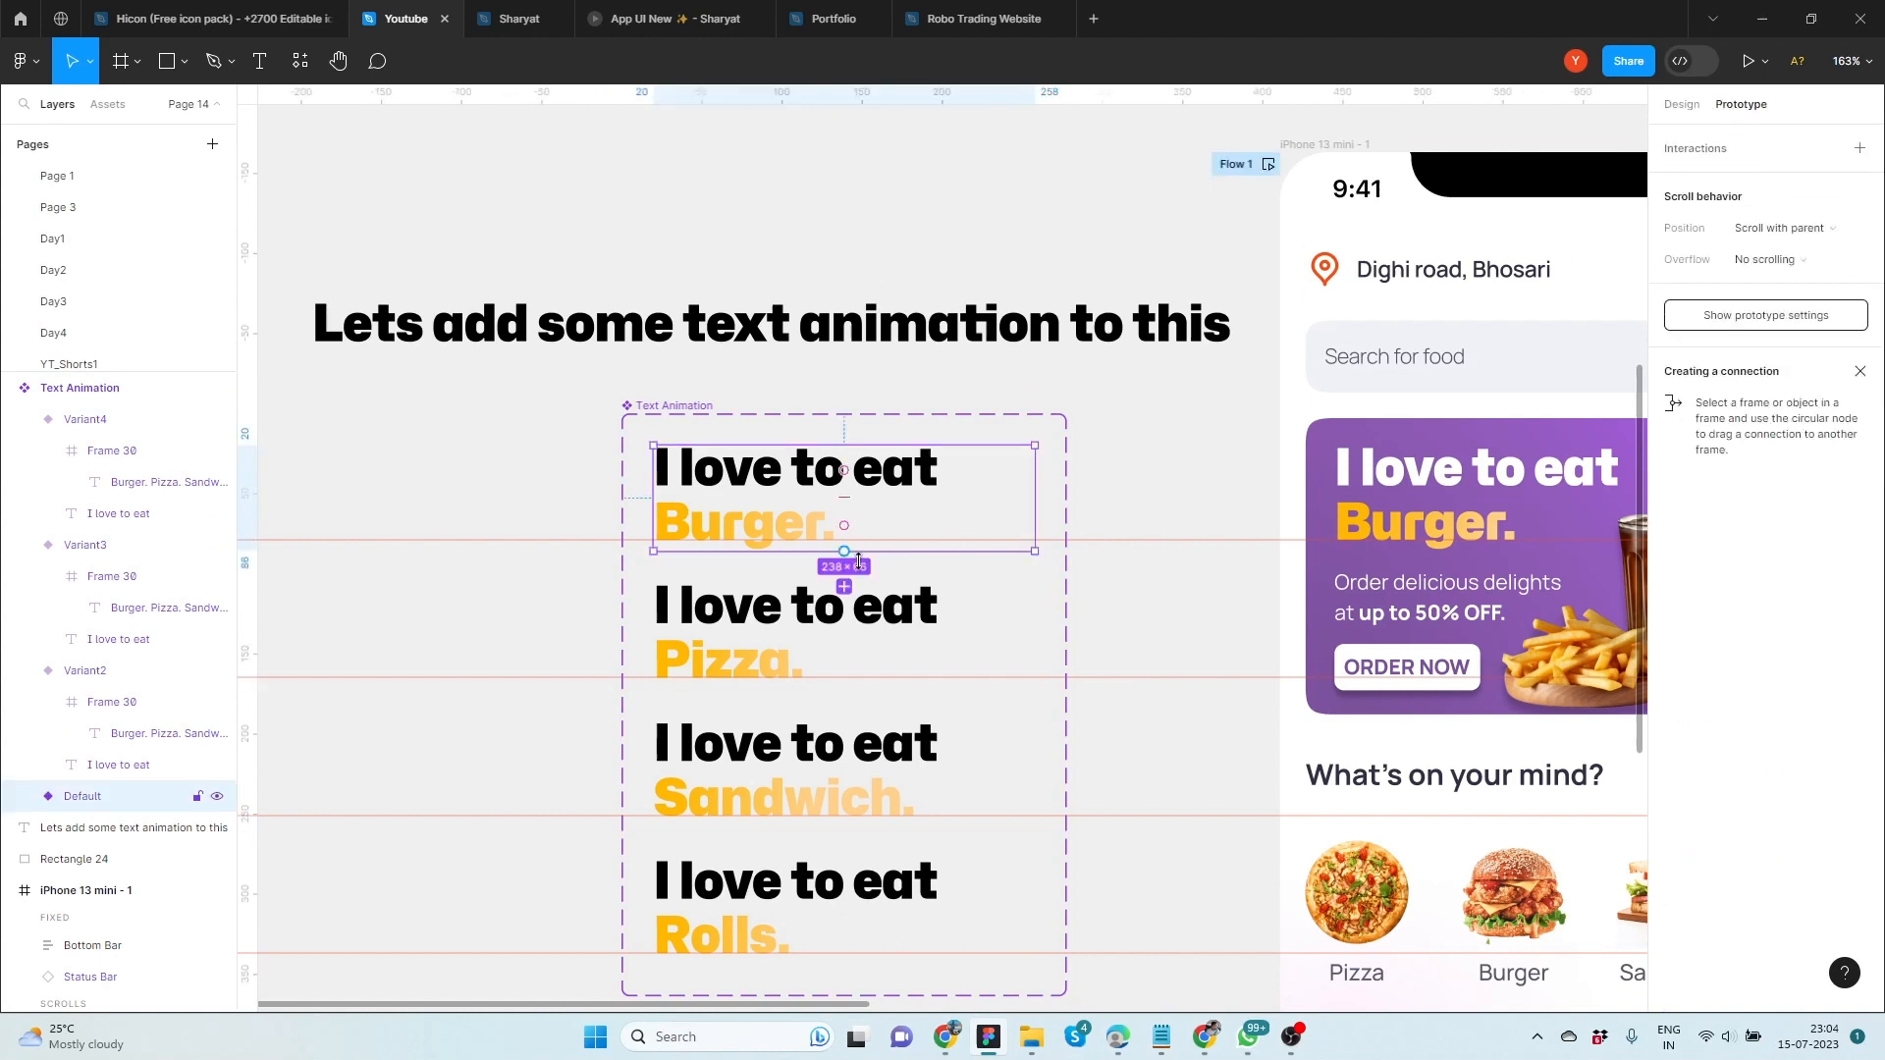
drag(843, 552, 845, 628)
click(778, 643)
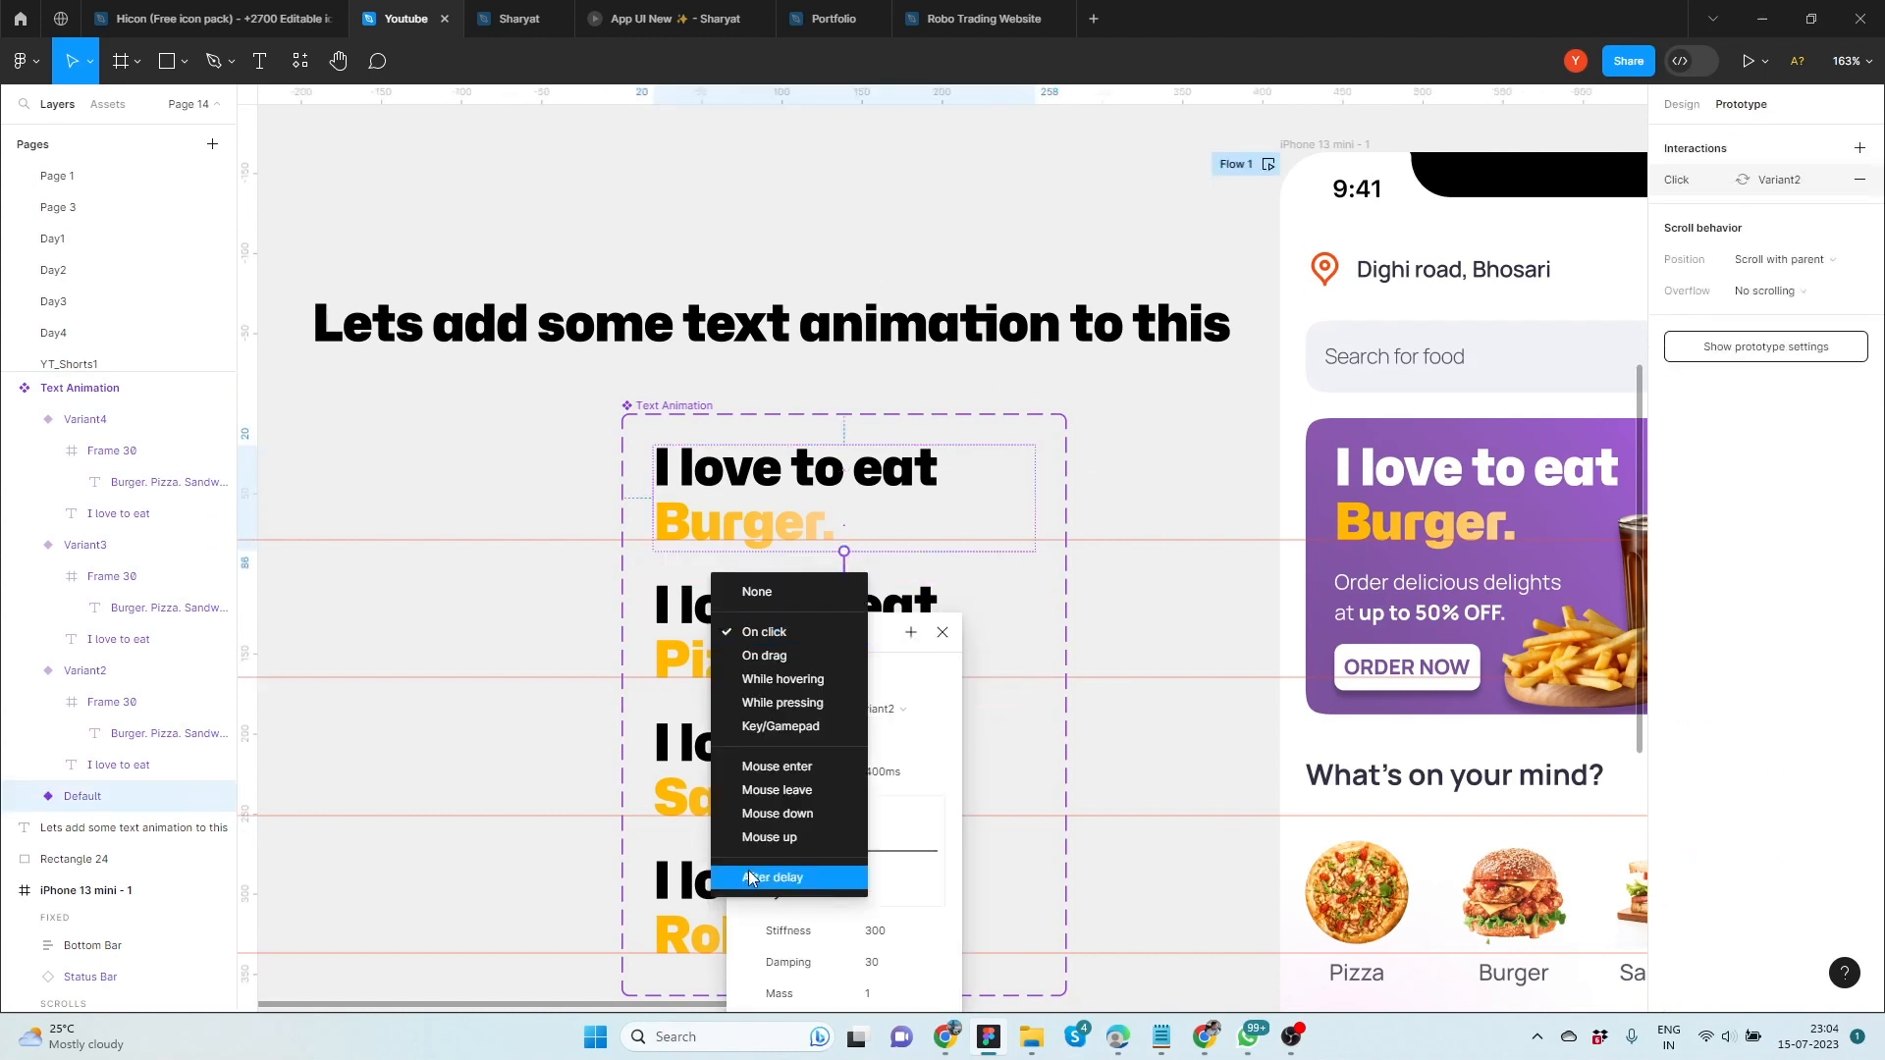
click(810, 912)
click(816, 803)
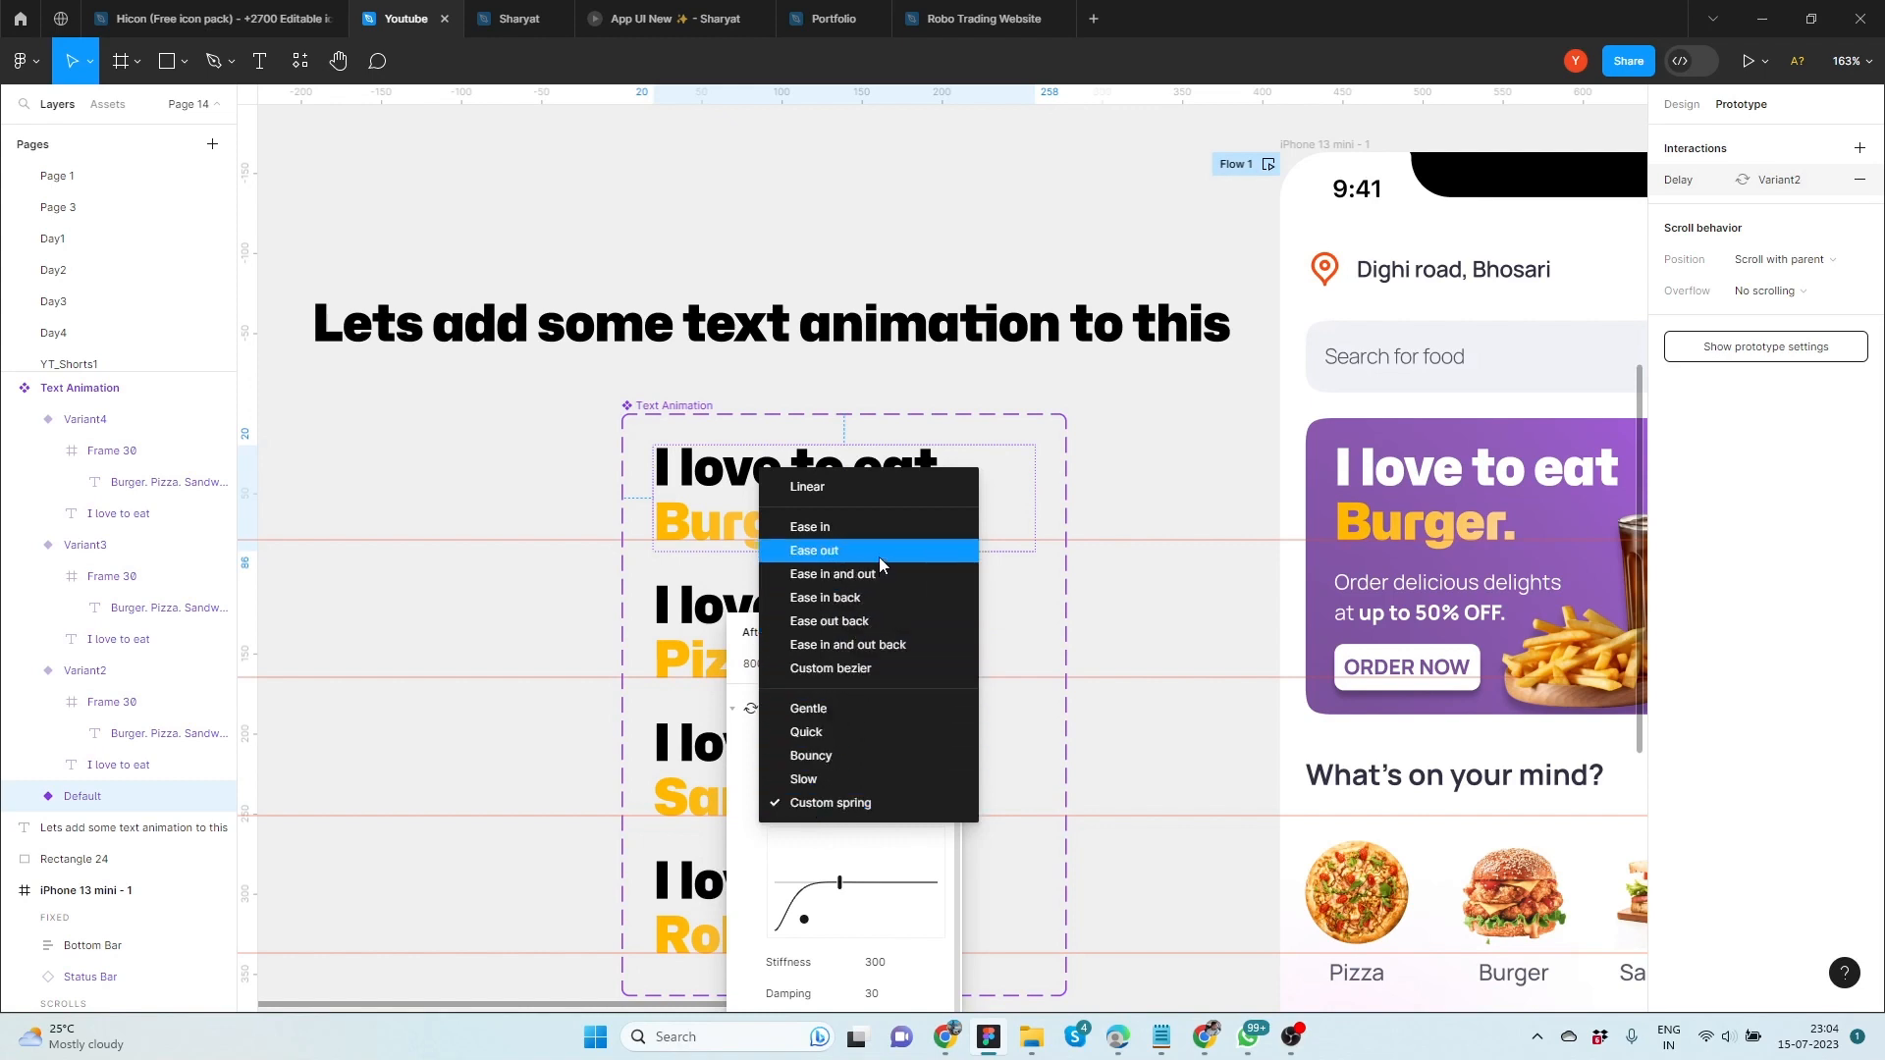
click(840, 709)
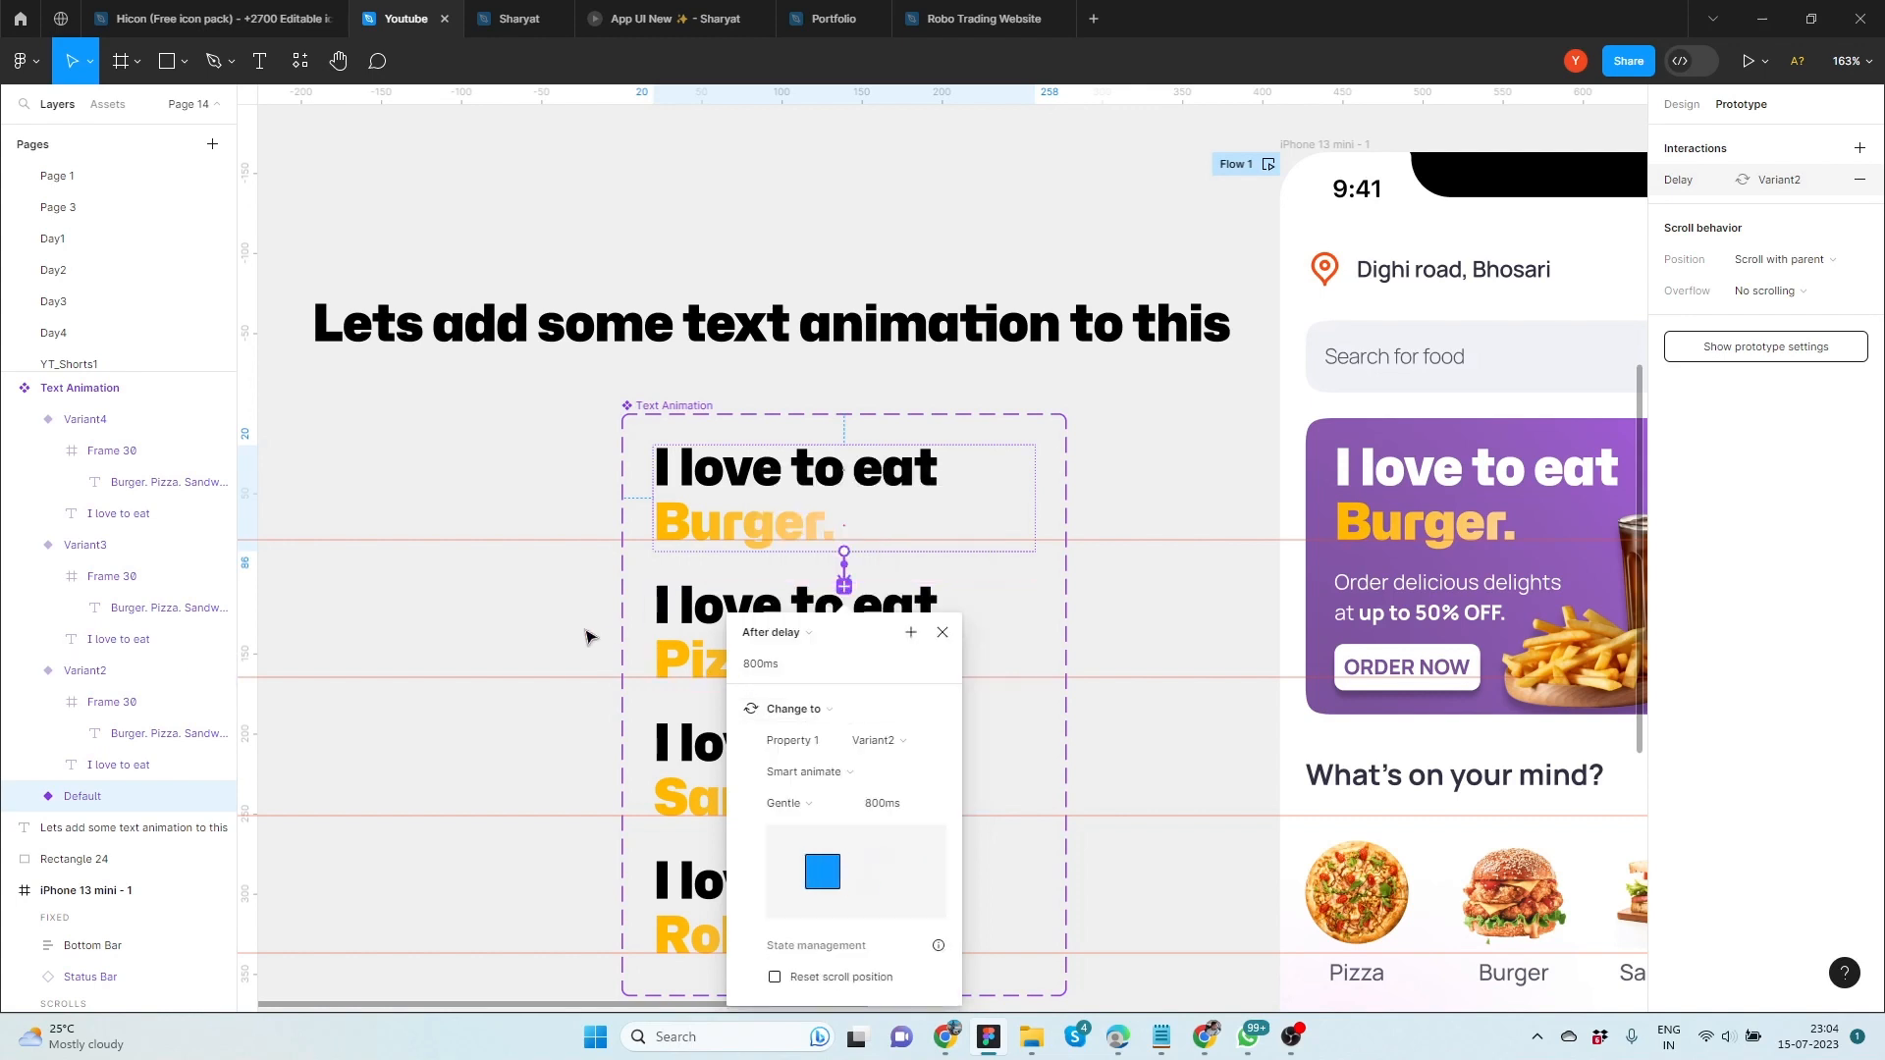
Connect Variant2 to Variant3 and set the interaction's trigger to After delay, 800 ms
click(677, 643)
drag(844, 724, 803, 791)
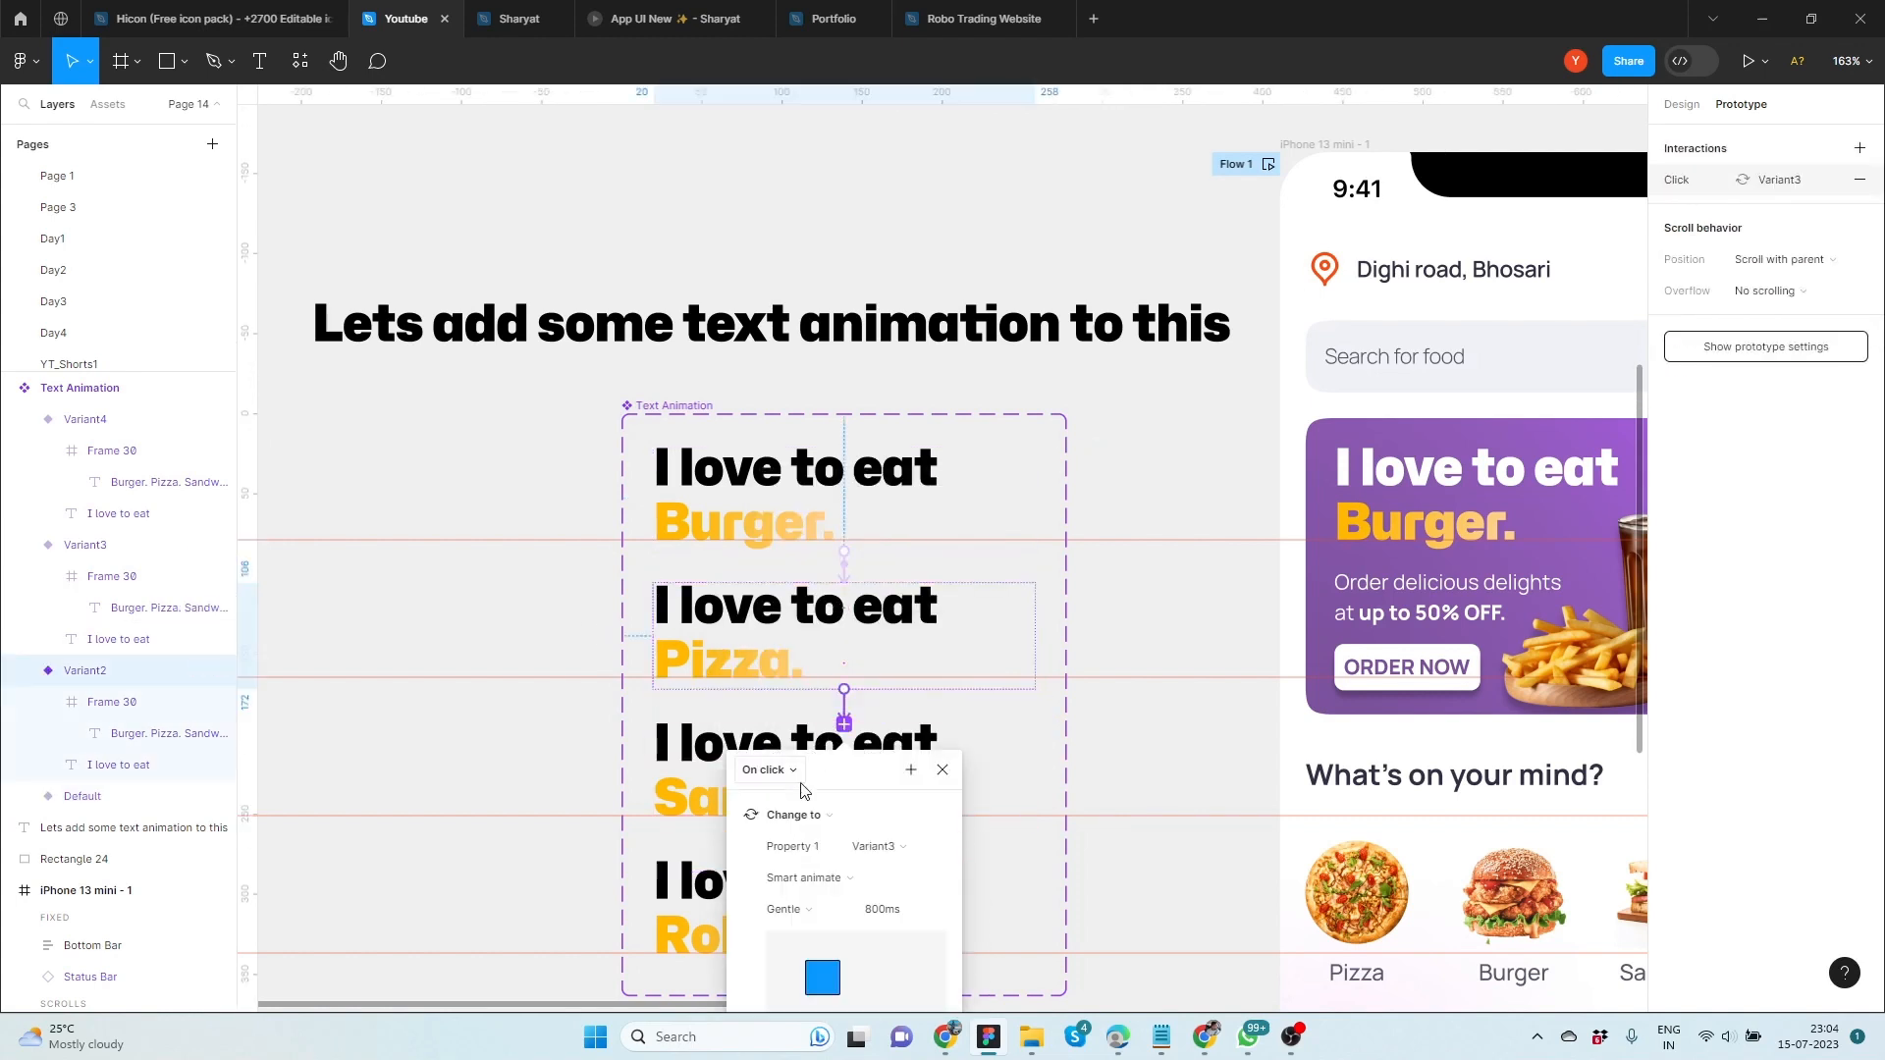
click(791, 773)
click(775, 982)
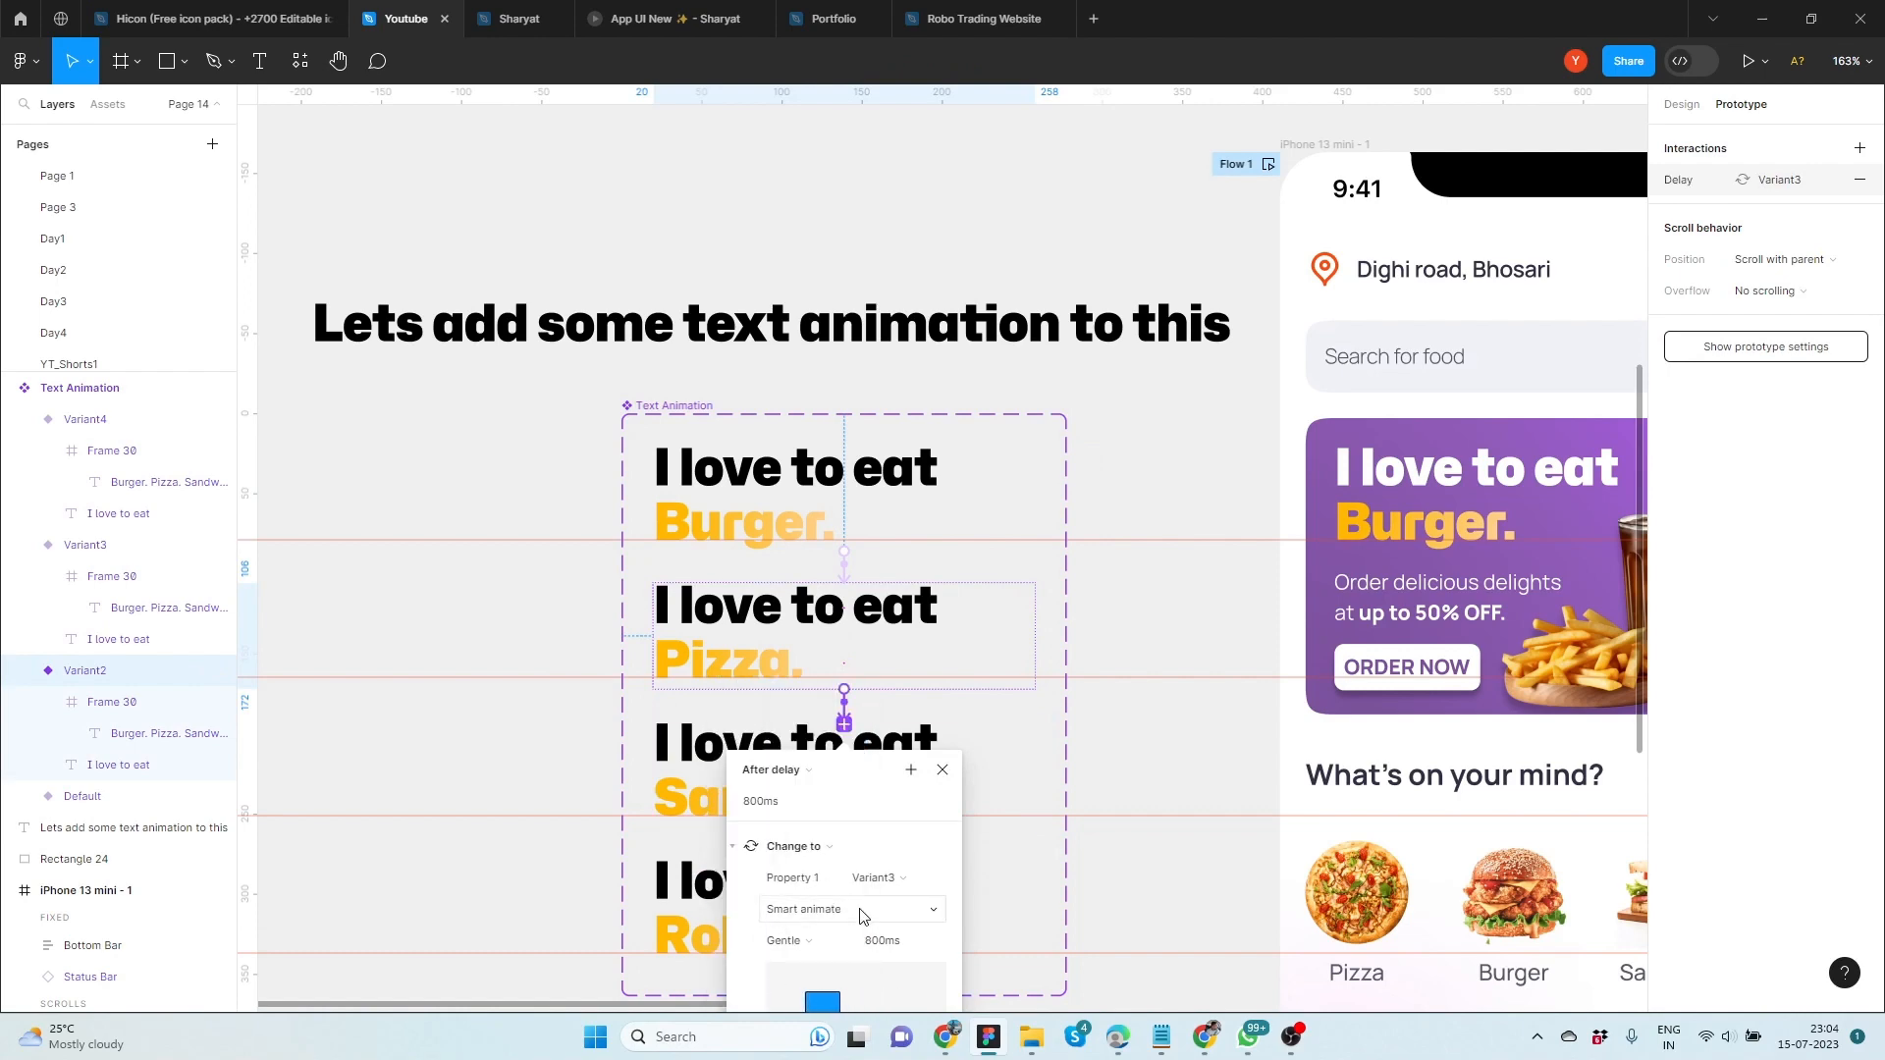
scroll(502, 737, down, 5)
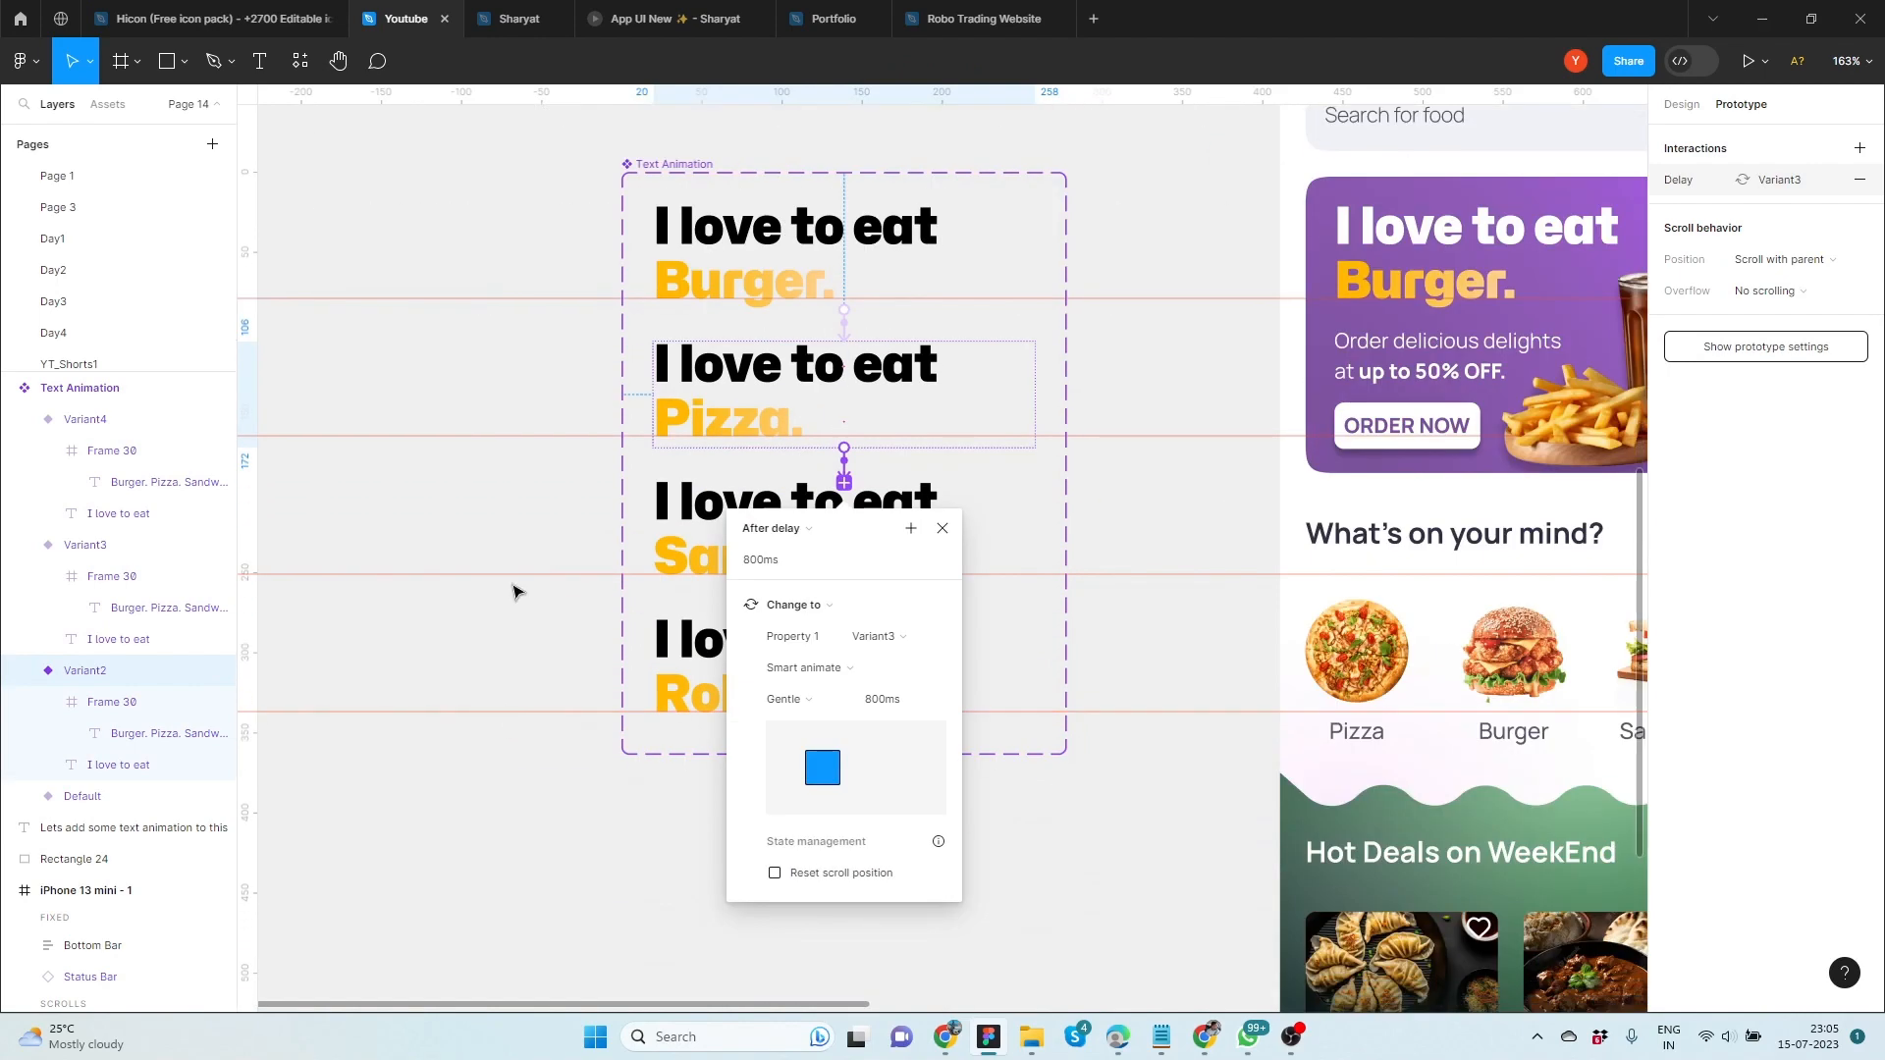
Connect Variant3 to Variant4 and set the interaction's trigger to After delay, 800 ms
click(727, 535)
drag(844, 621, 832, 656)
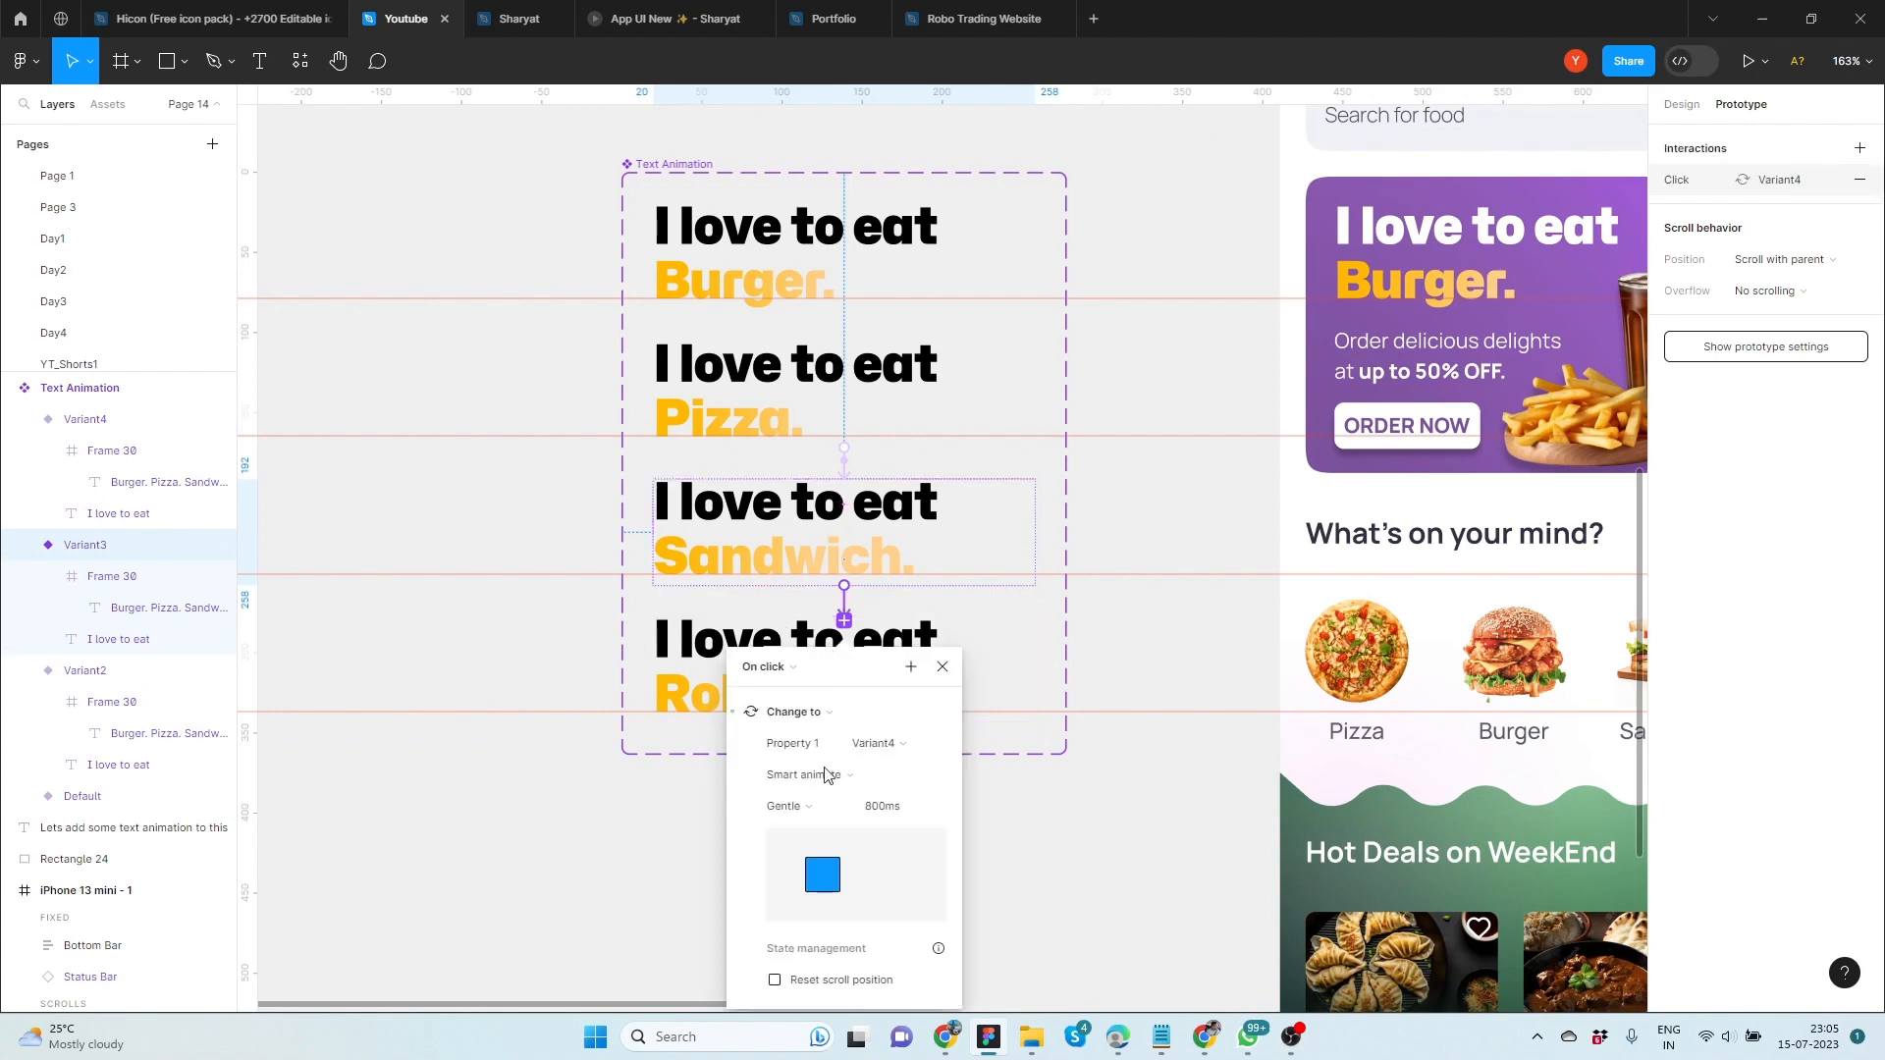
click(780, 699)
click(795, 903)
scroll(609, 834, down, 2)
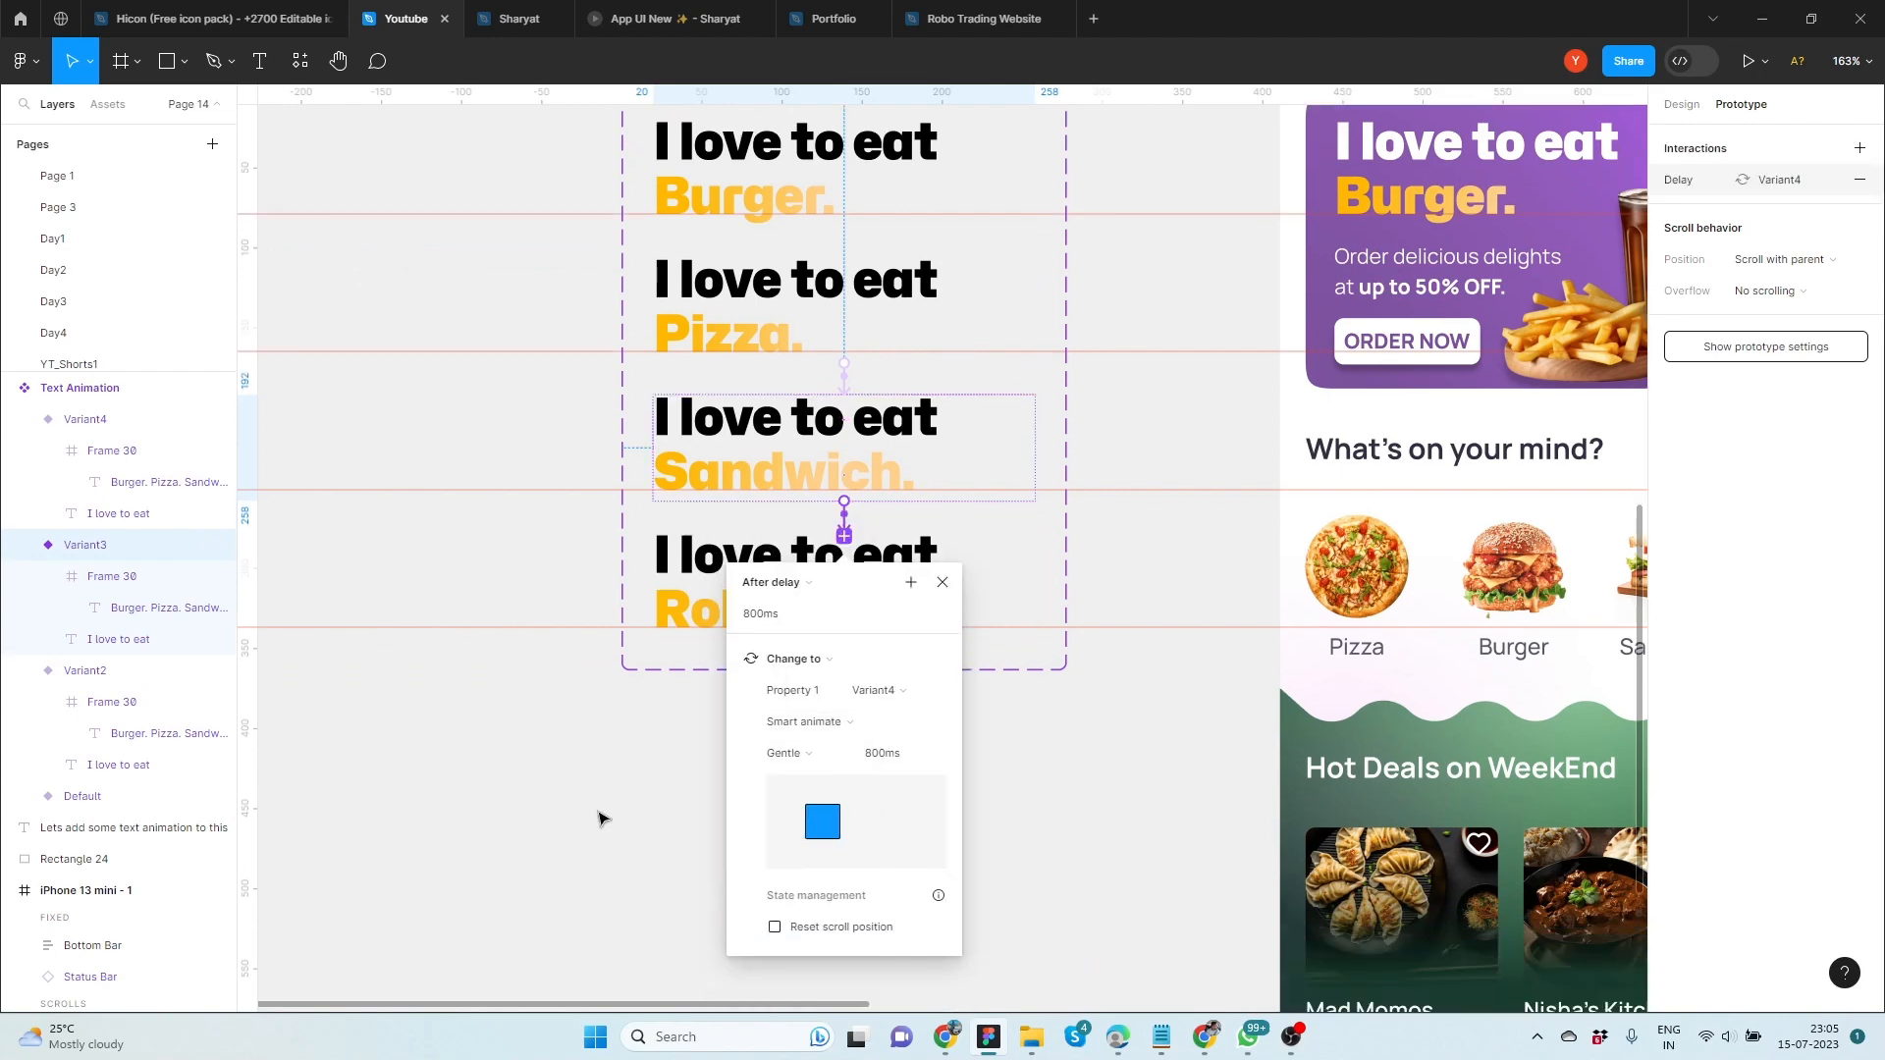
Connect Variant4 back to the Default variant with an After delay trigger of 800 ms to loop the animation
click(673, 677)
click(712, 592)
drag(844, 674, 843, 201)
click(784, 284)
click(785, 517)
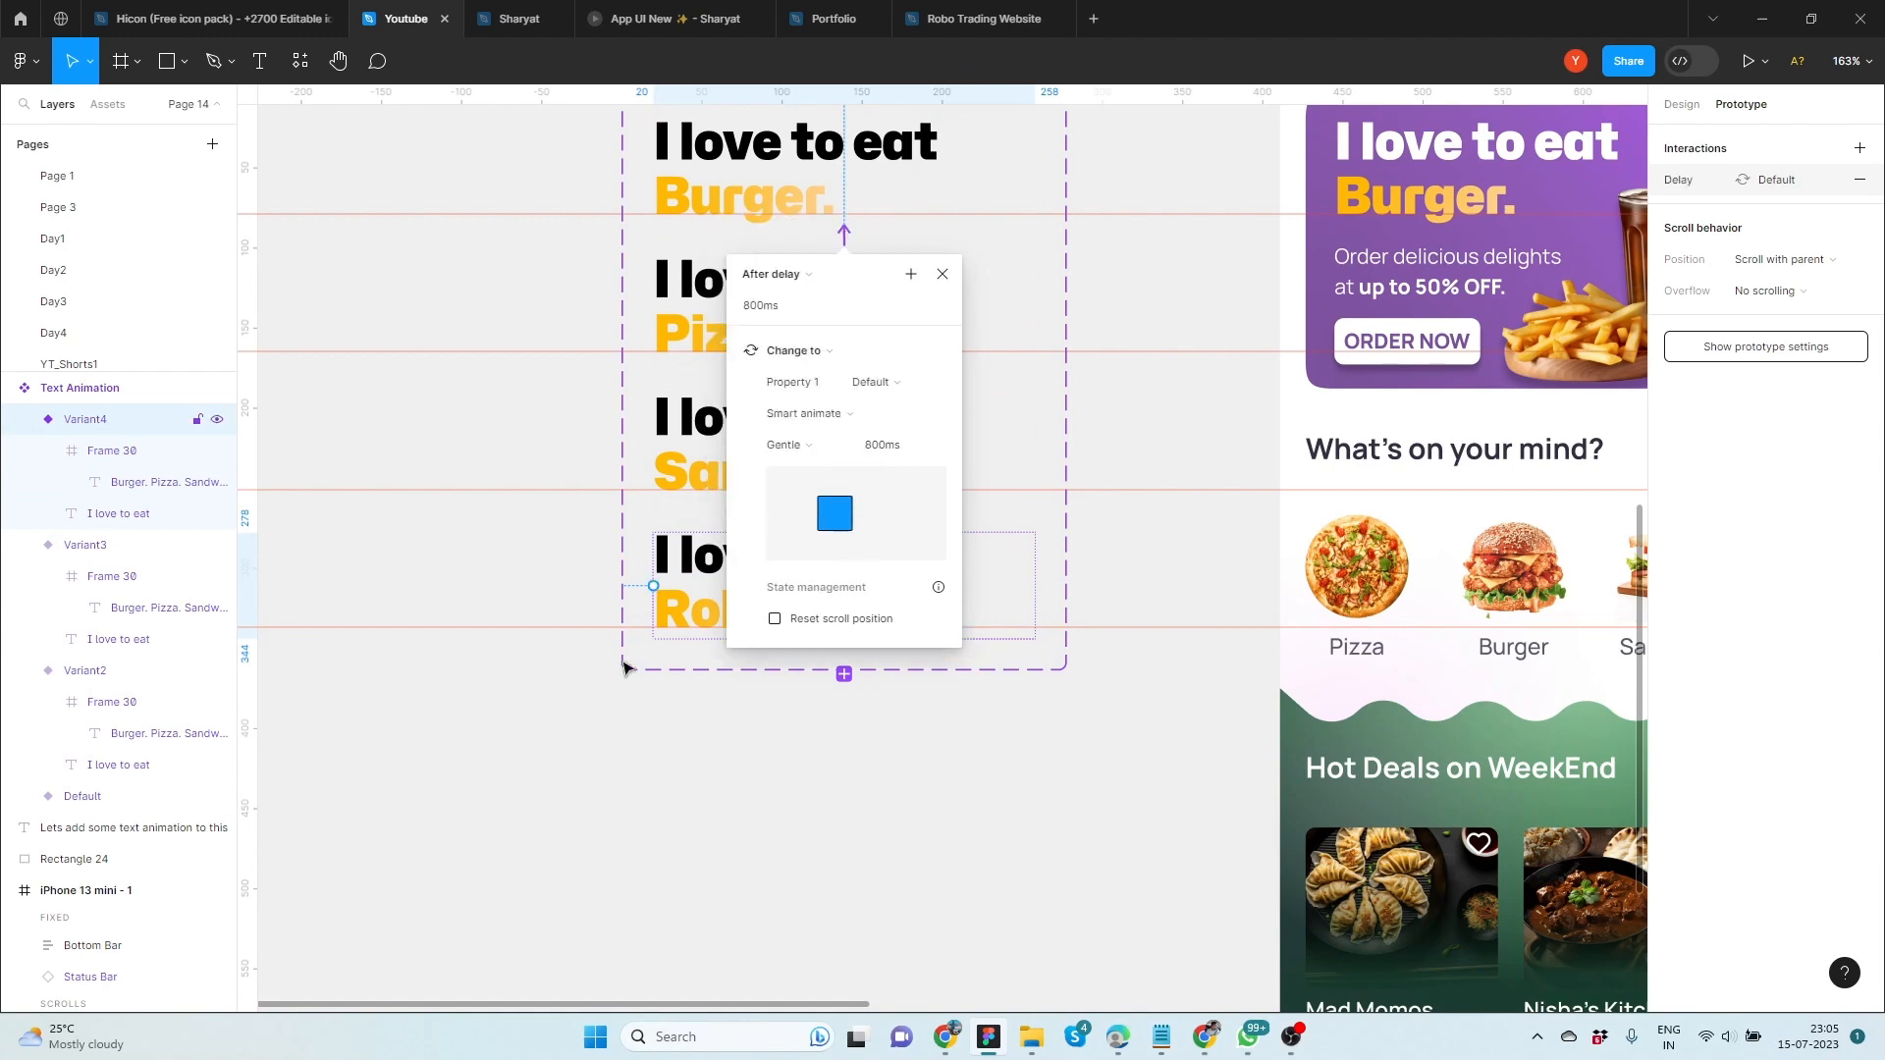
click(617, 699)
Insert a Text Animation instance into the iPhone 13 mini - 1 frame and remove the banner's static "I love to eat Burger." heading
key(shift+1)
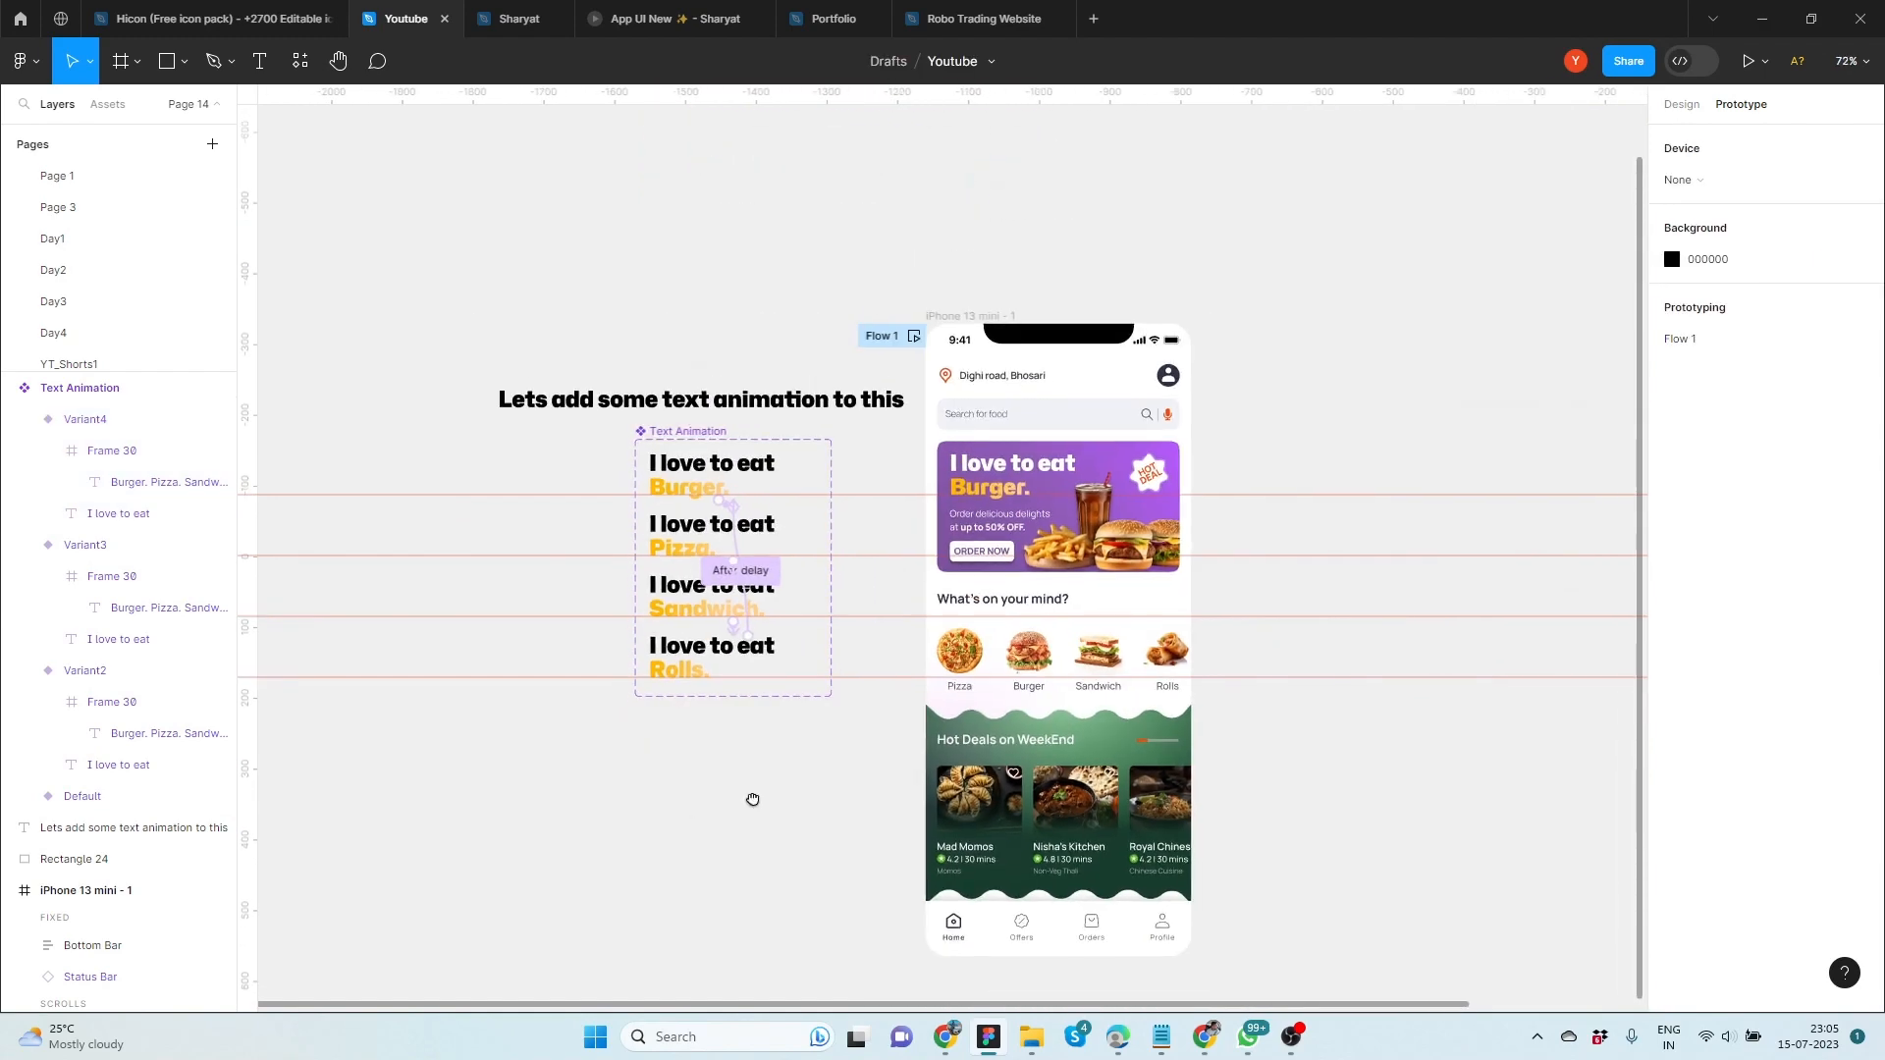
drag(753, 799, 639, 834)
click(108, 104)
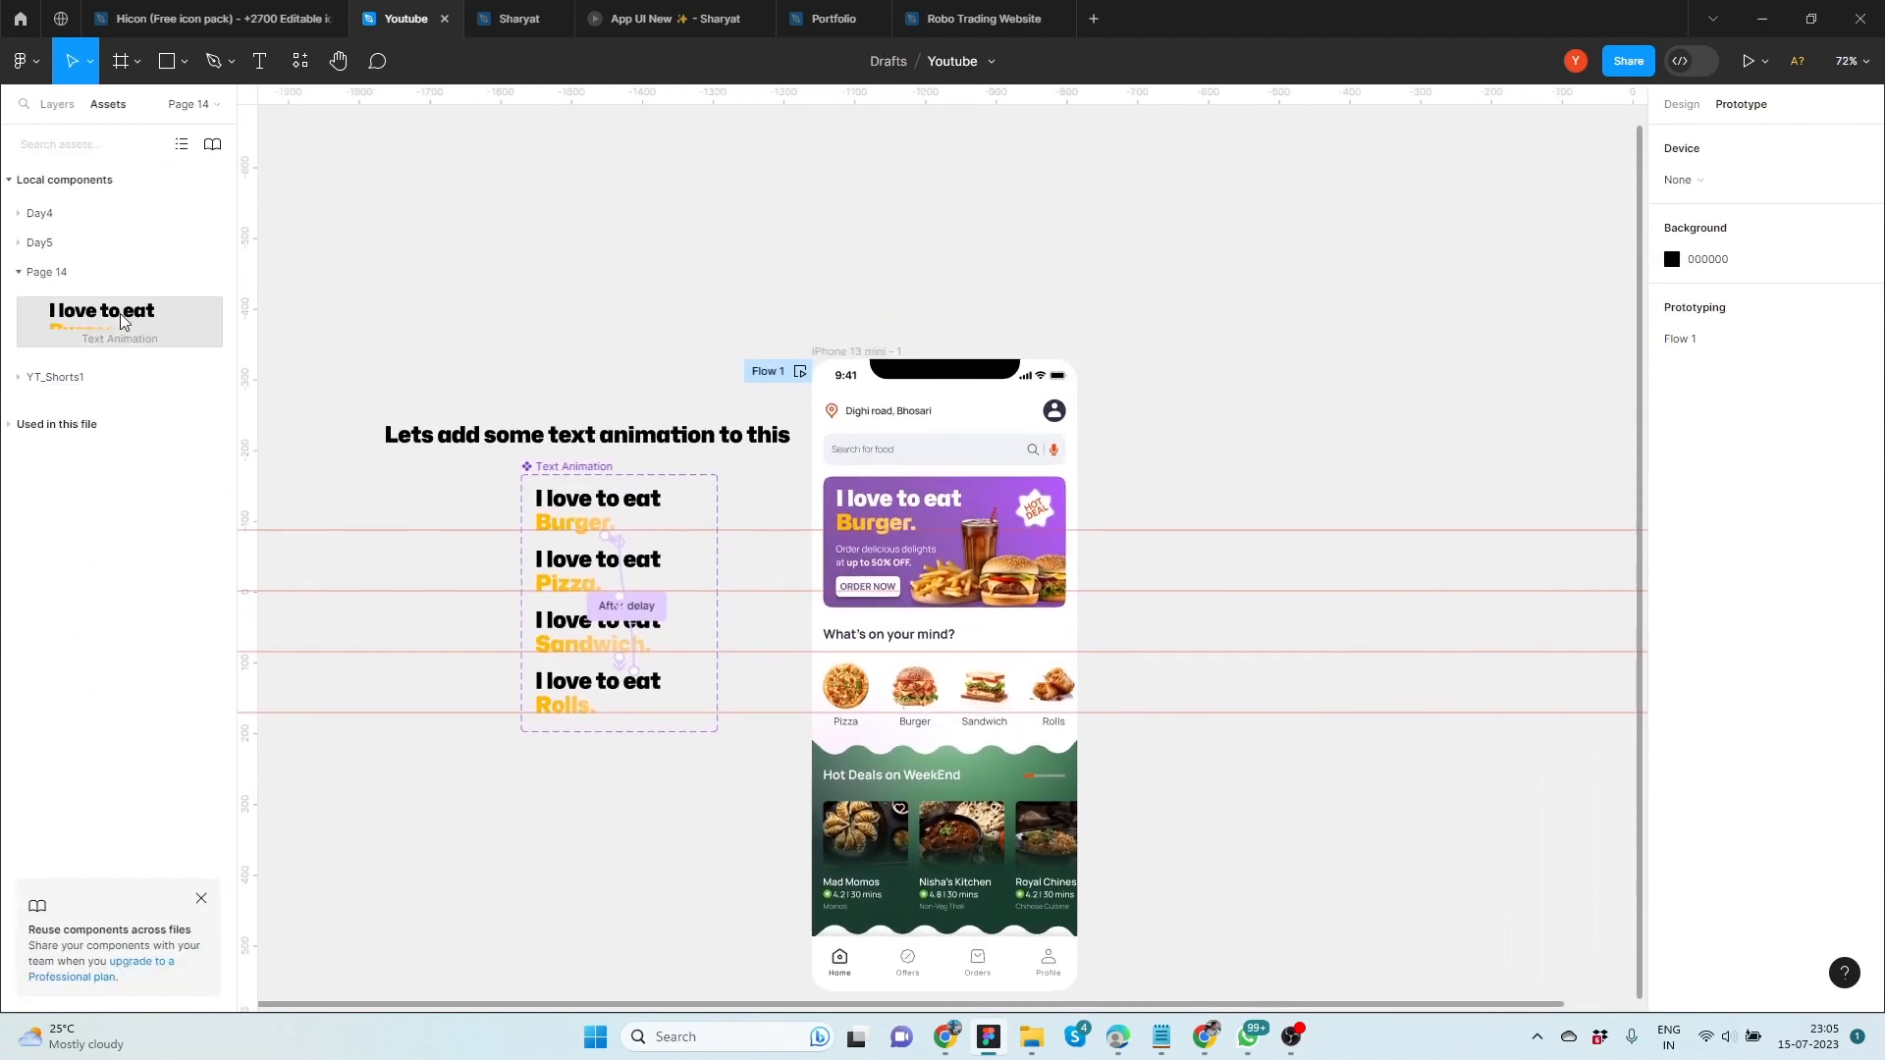
drag(121, 321, 850, 699)
scroll(905, 312, up, 3)
key(Escape)
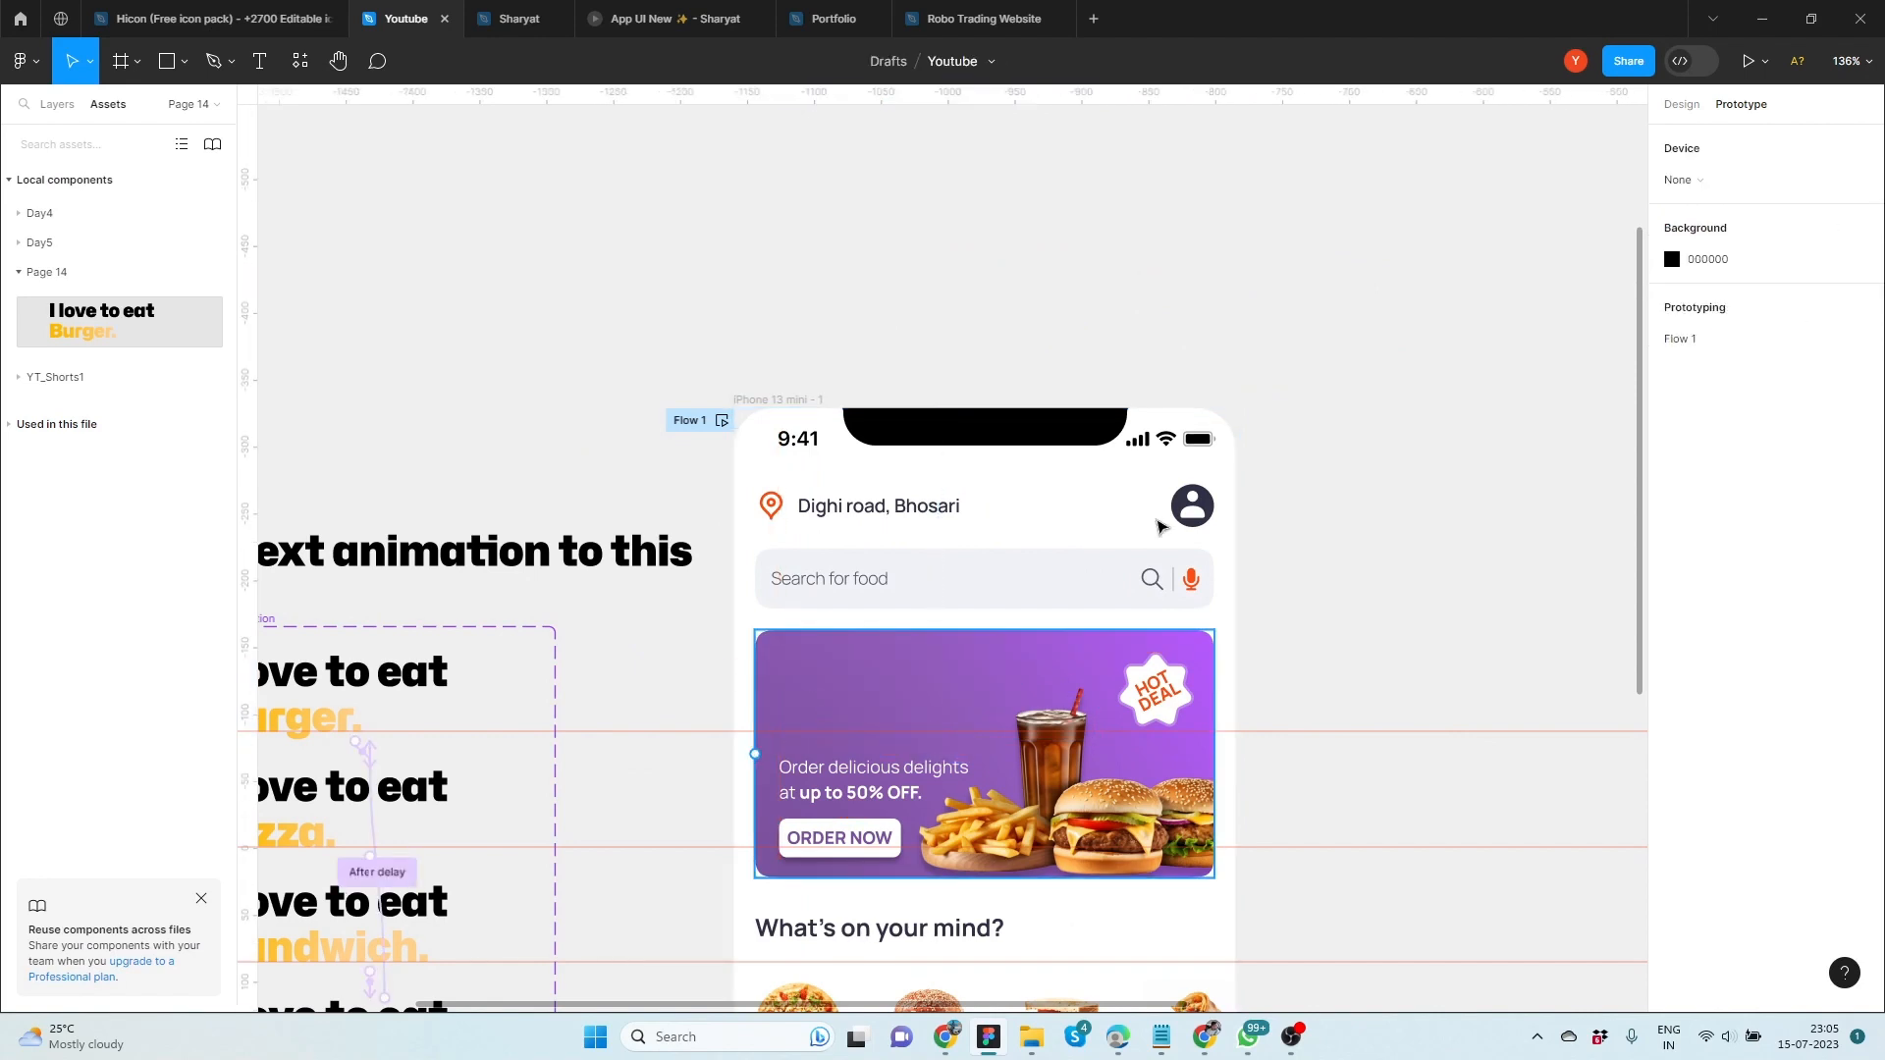
Move the Text Animation instance onto the purple banner at X 34, Y 182
click(1693, 108)
click(836, 680)
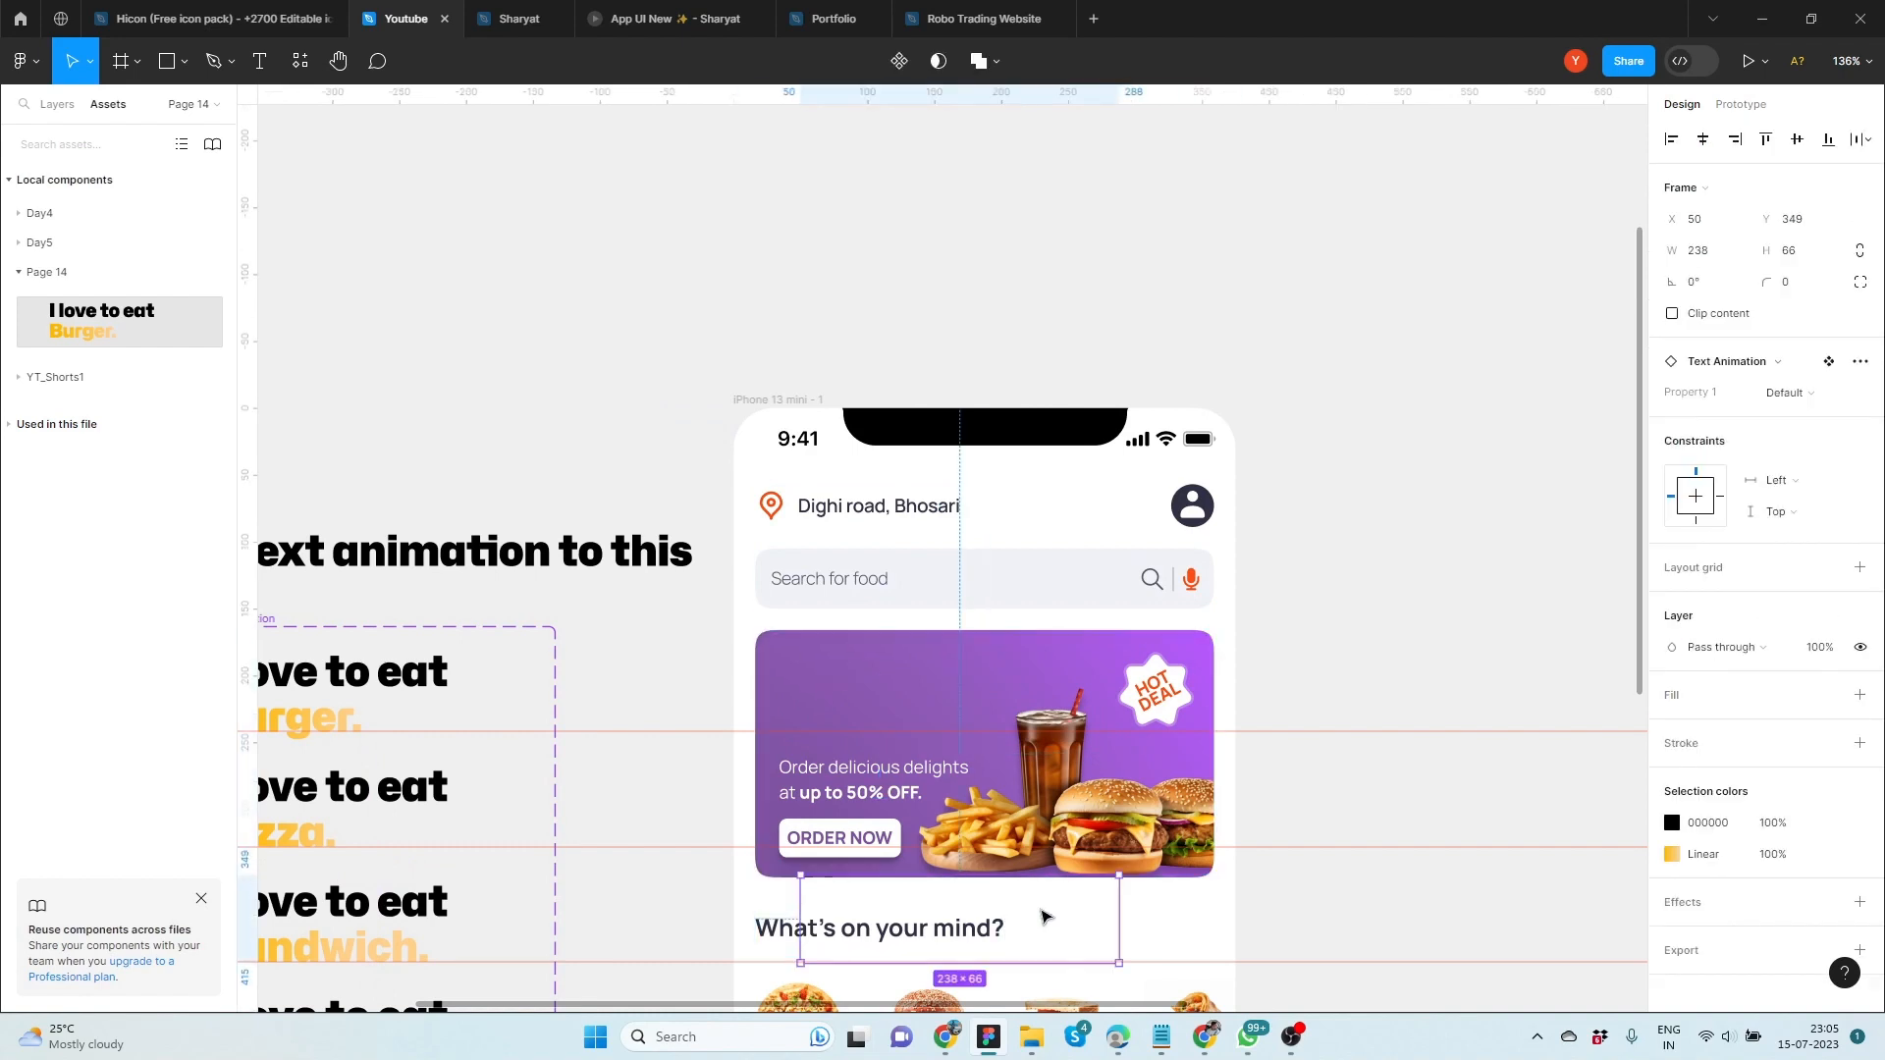
drag(1041, 916, 1018, 694)
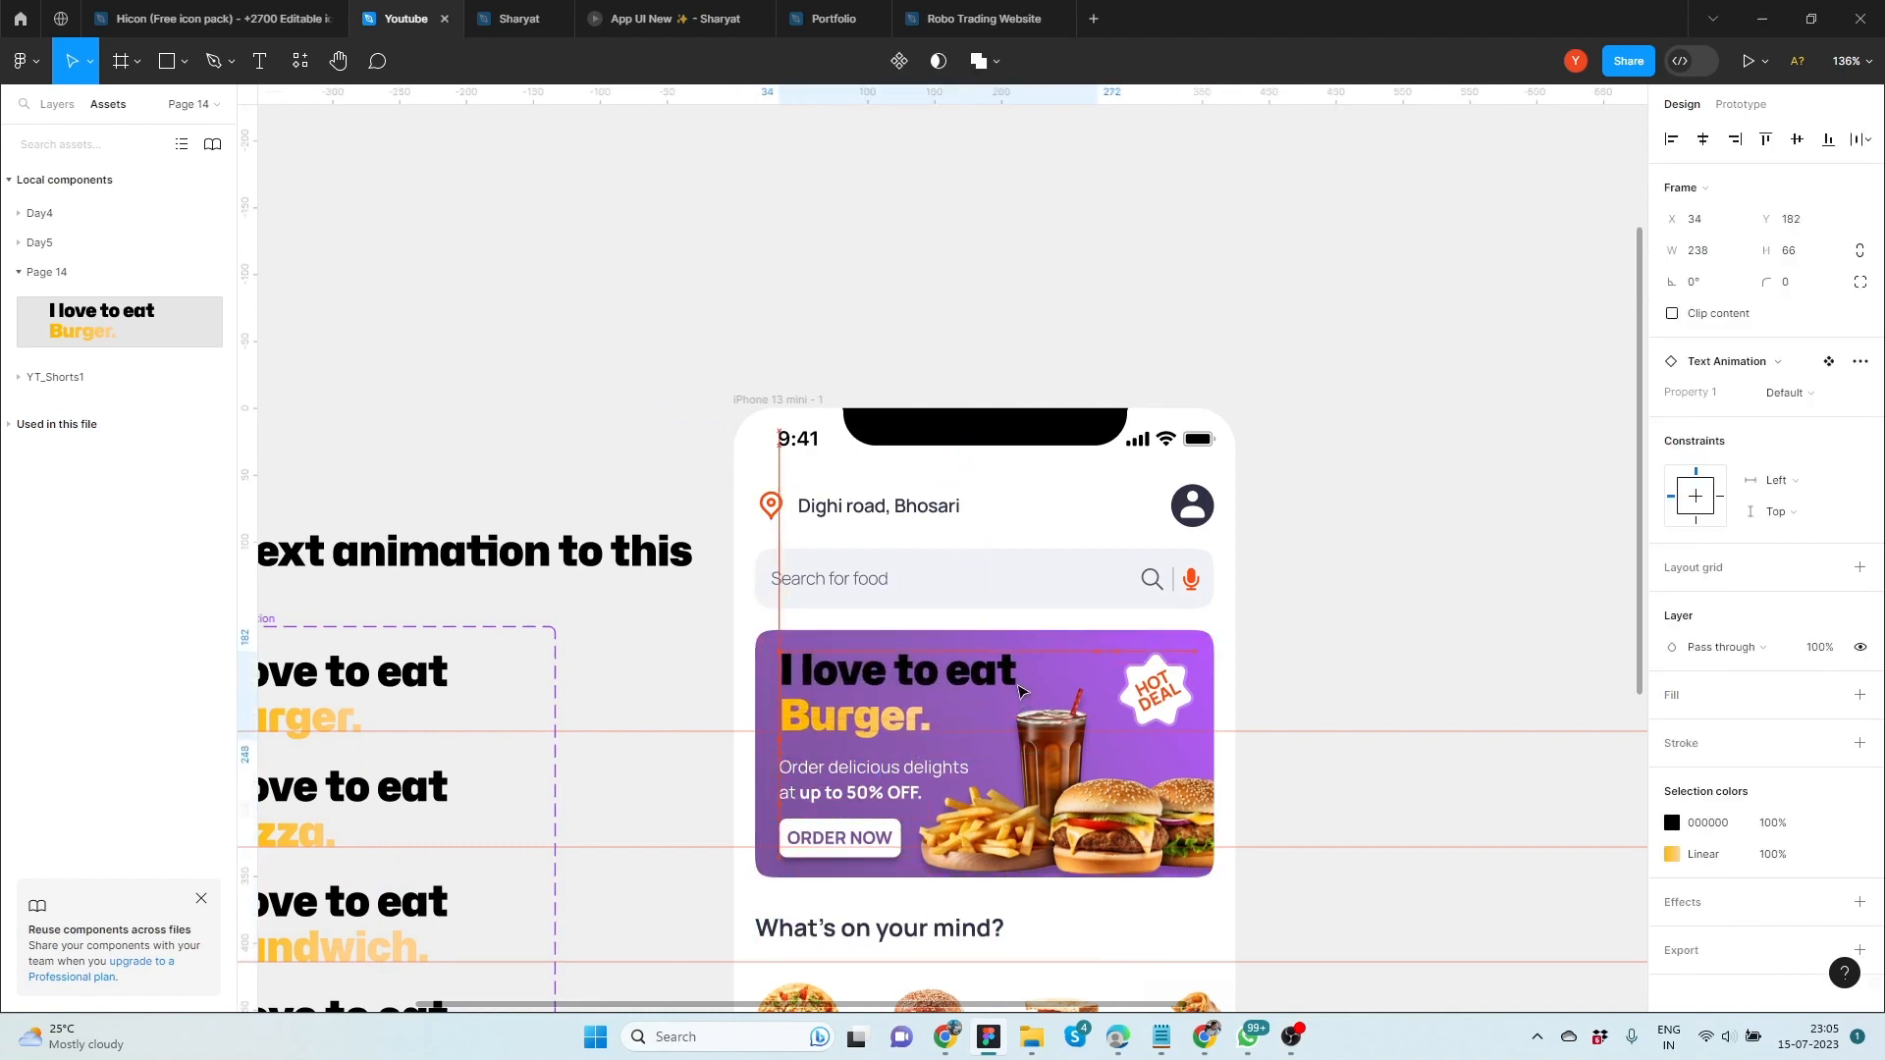
Change the fill of the "I love to eat" text in all four variants to white, FFFFFF
ctrl+click(426, 688)
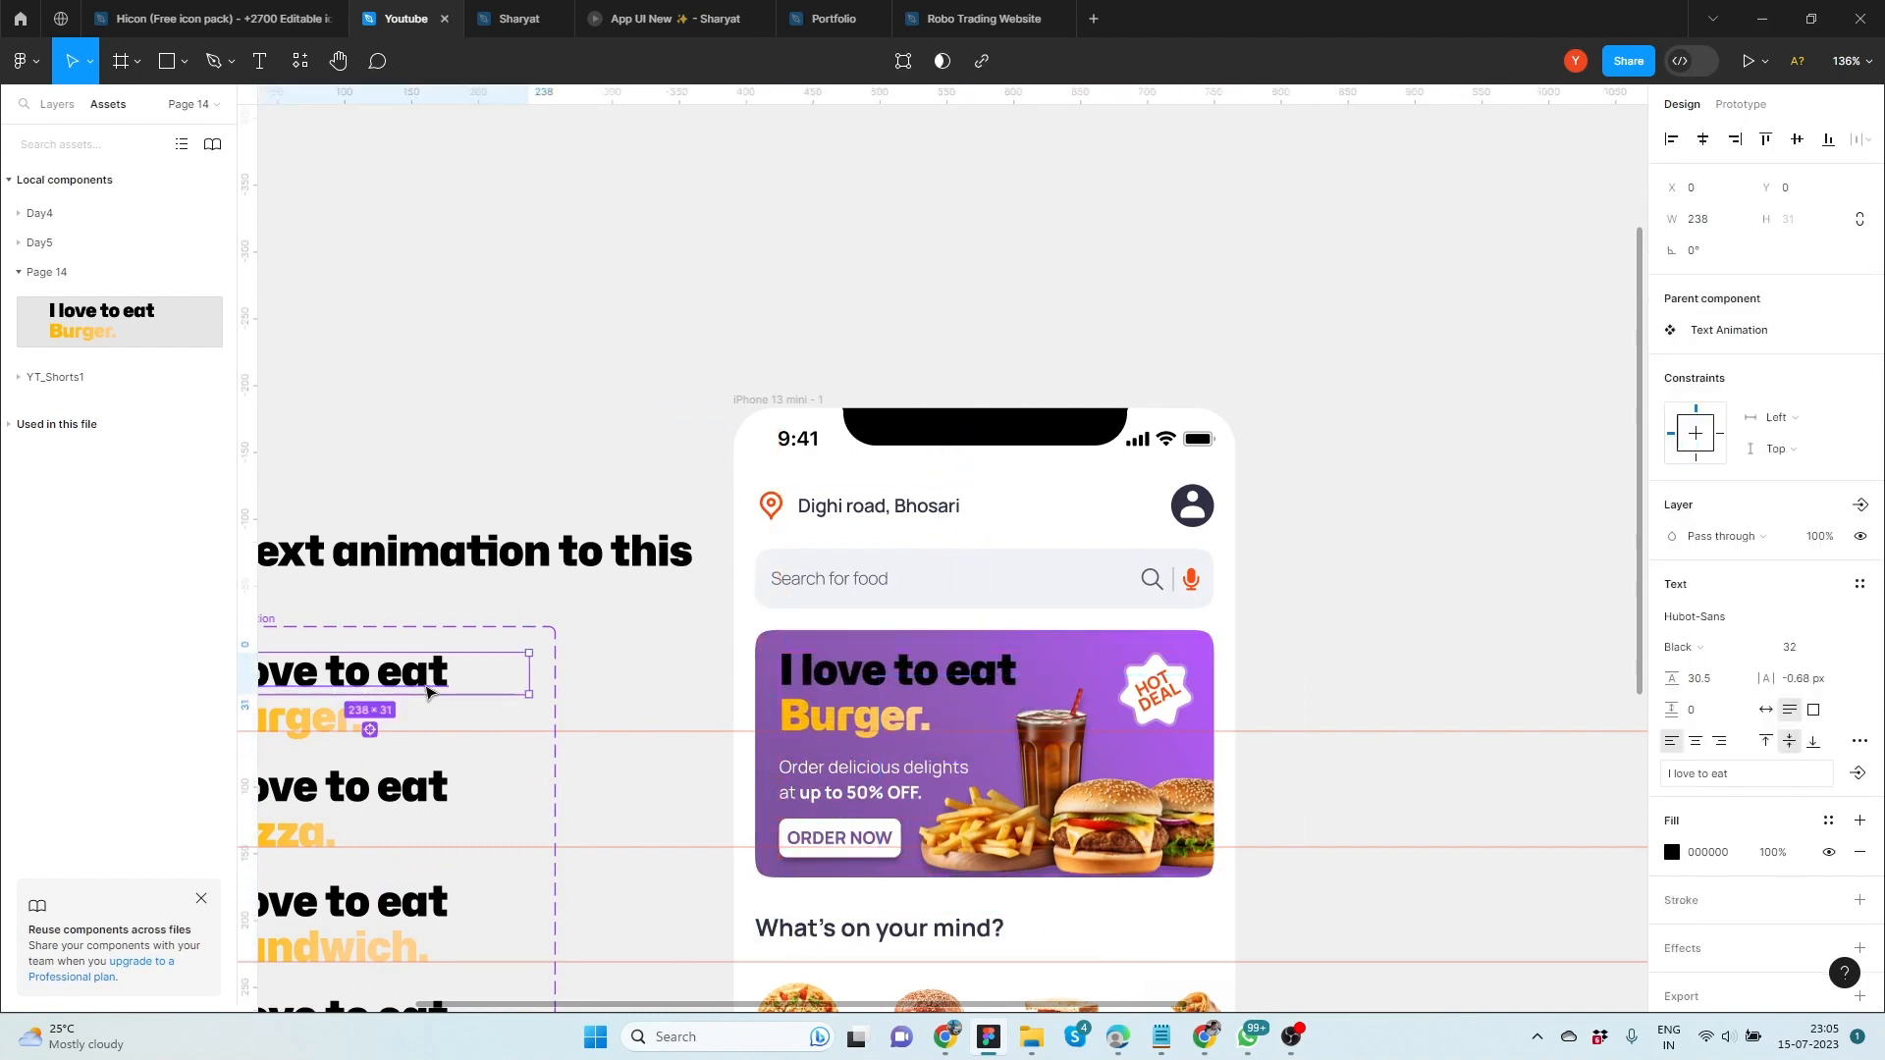
drag(713, 657, 1052, 467)
ctrl+shift+click(755, 603)
ctrl+shift+click(768, 717)
ctrl+shift+click(771, 828)
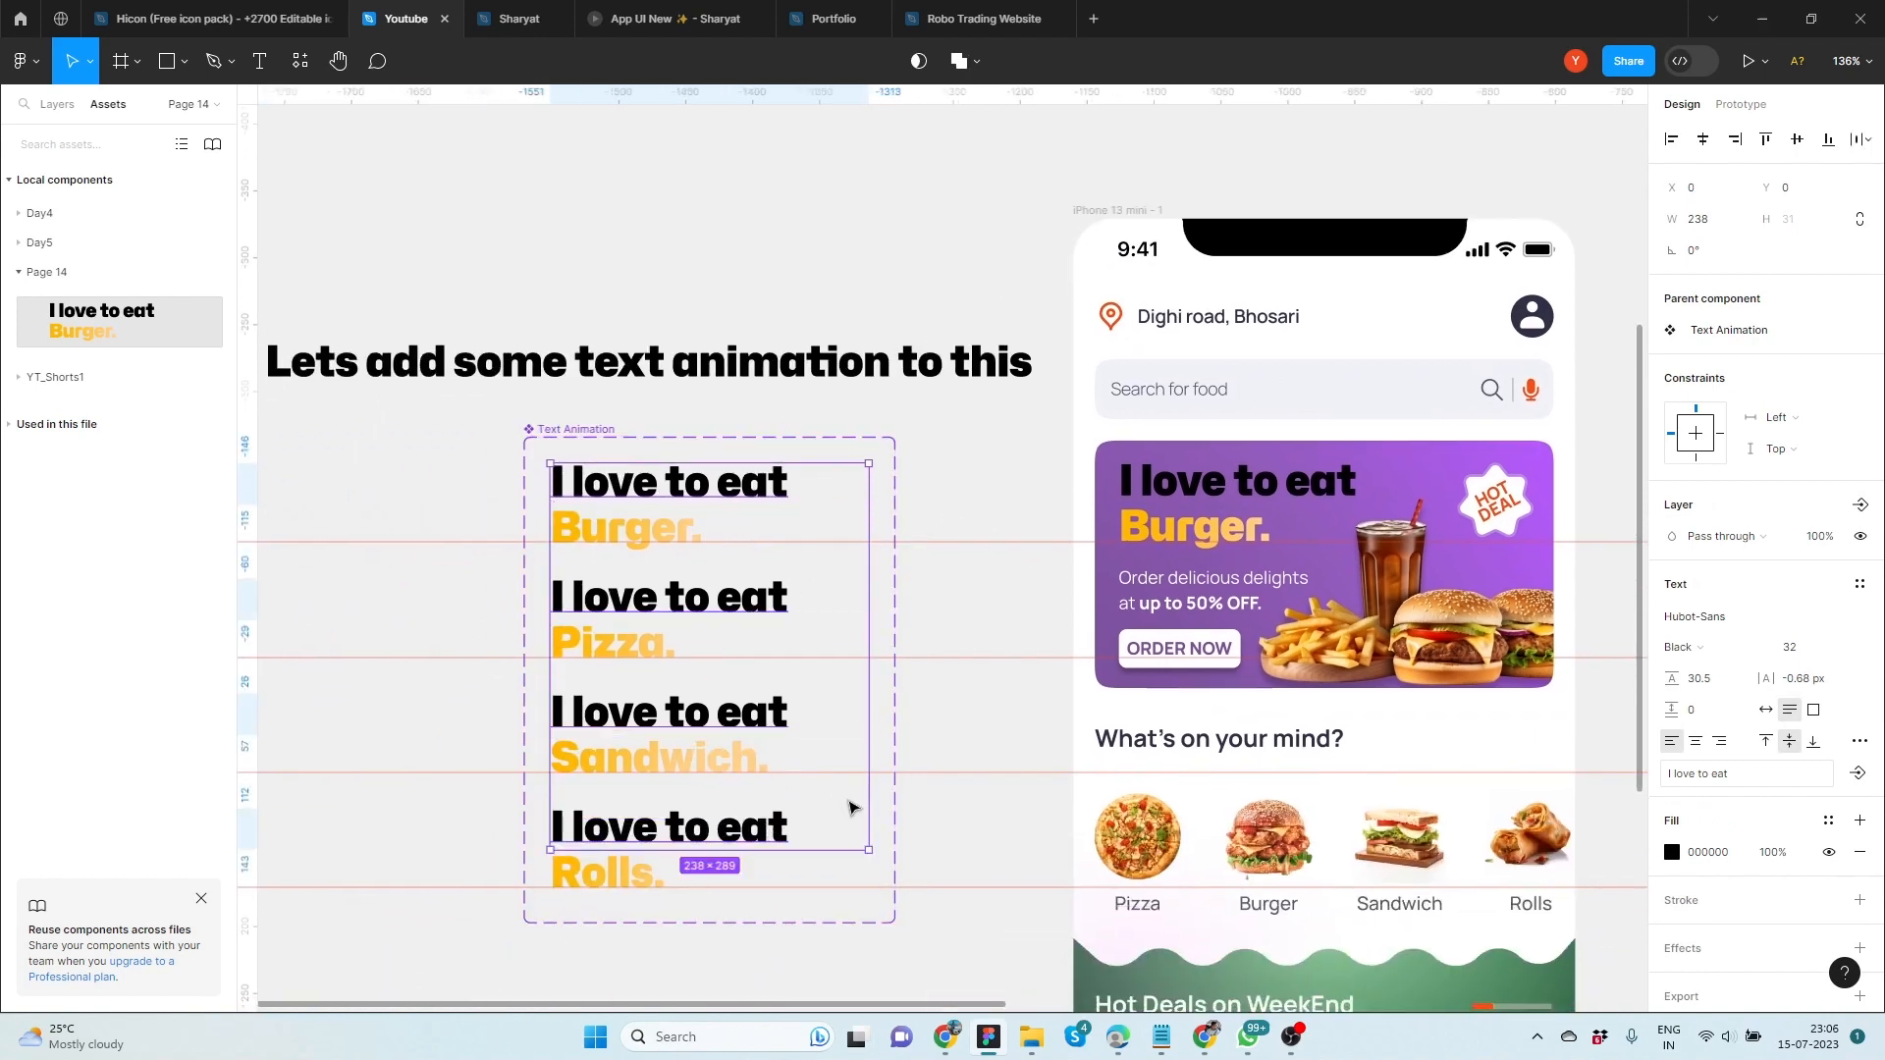
click(1671, 852)
drag(1530, 671, 1225, 280)
click(1628, 445)
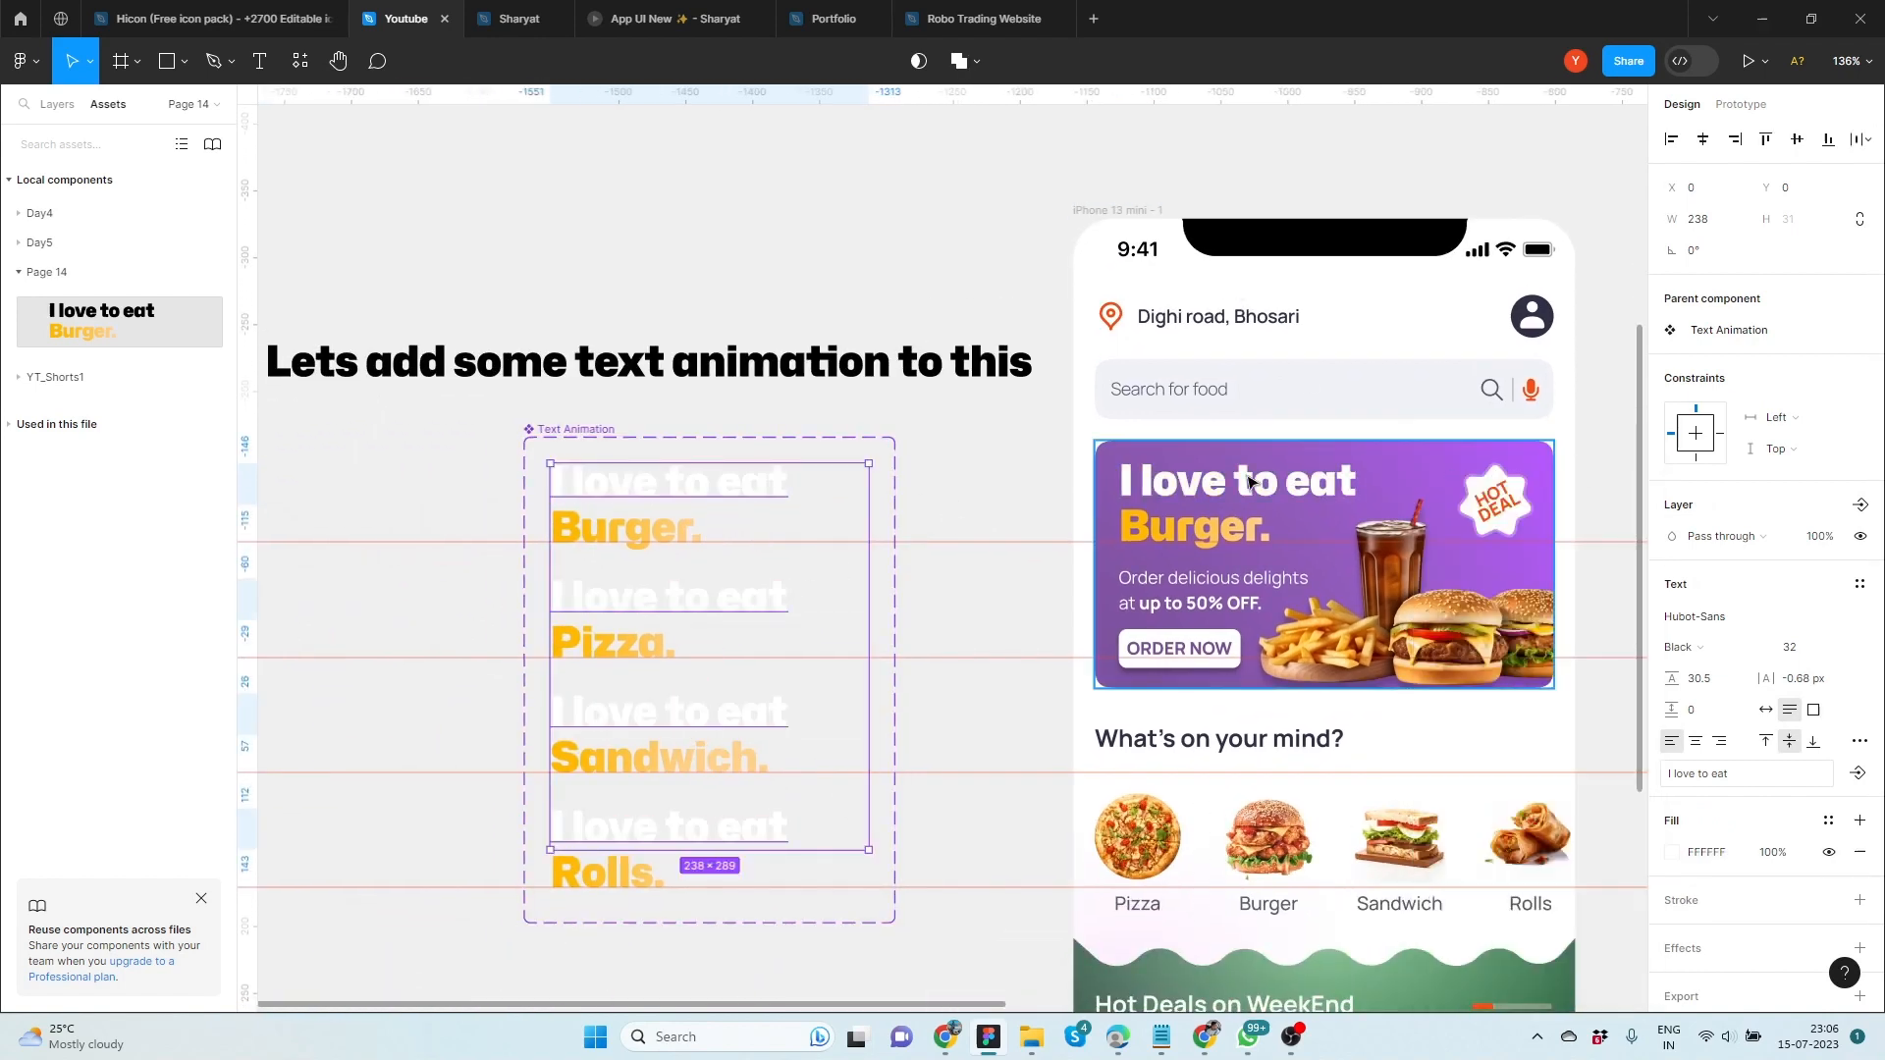
click(1014, 497)
Change the canvas note to "Thats it!" and move it over the middle of the Text Animation component set
drag(1014, 496, 1067, 432)
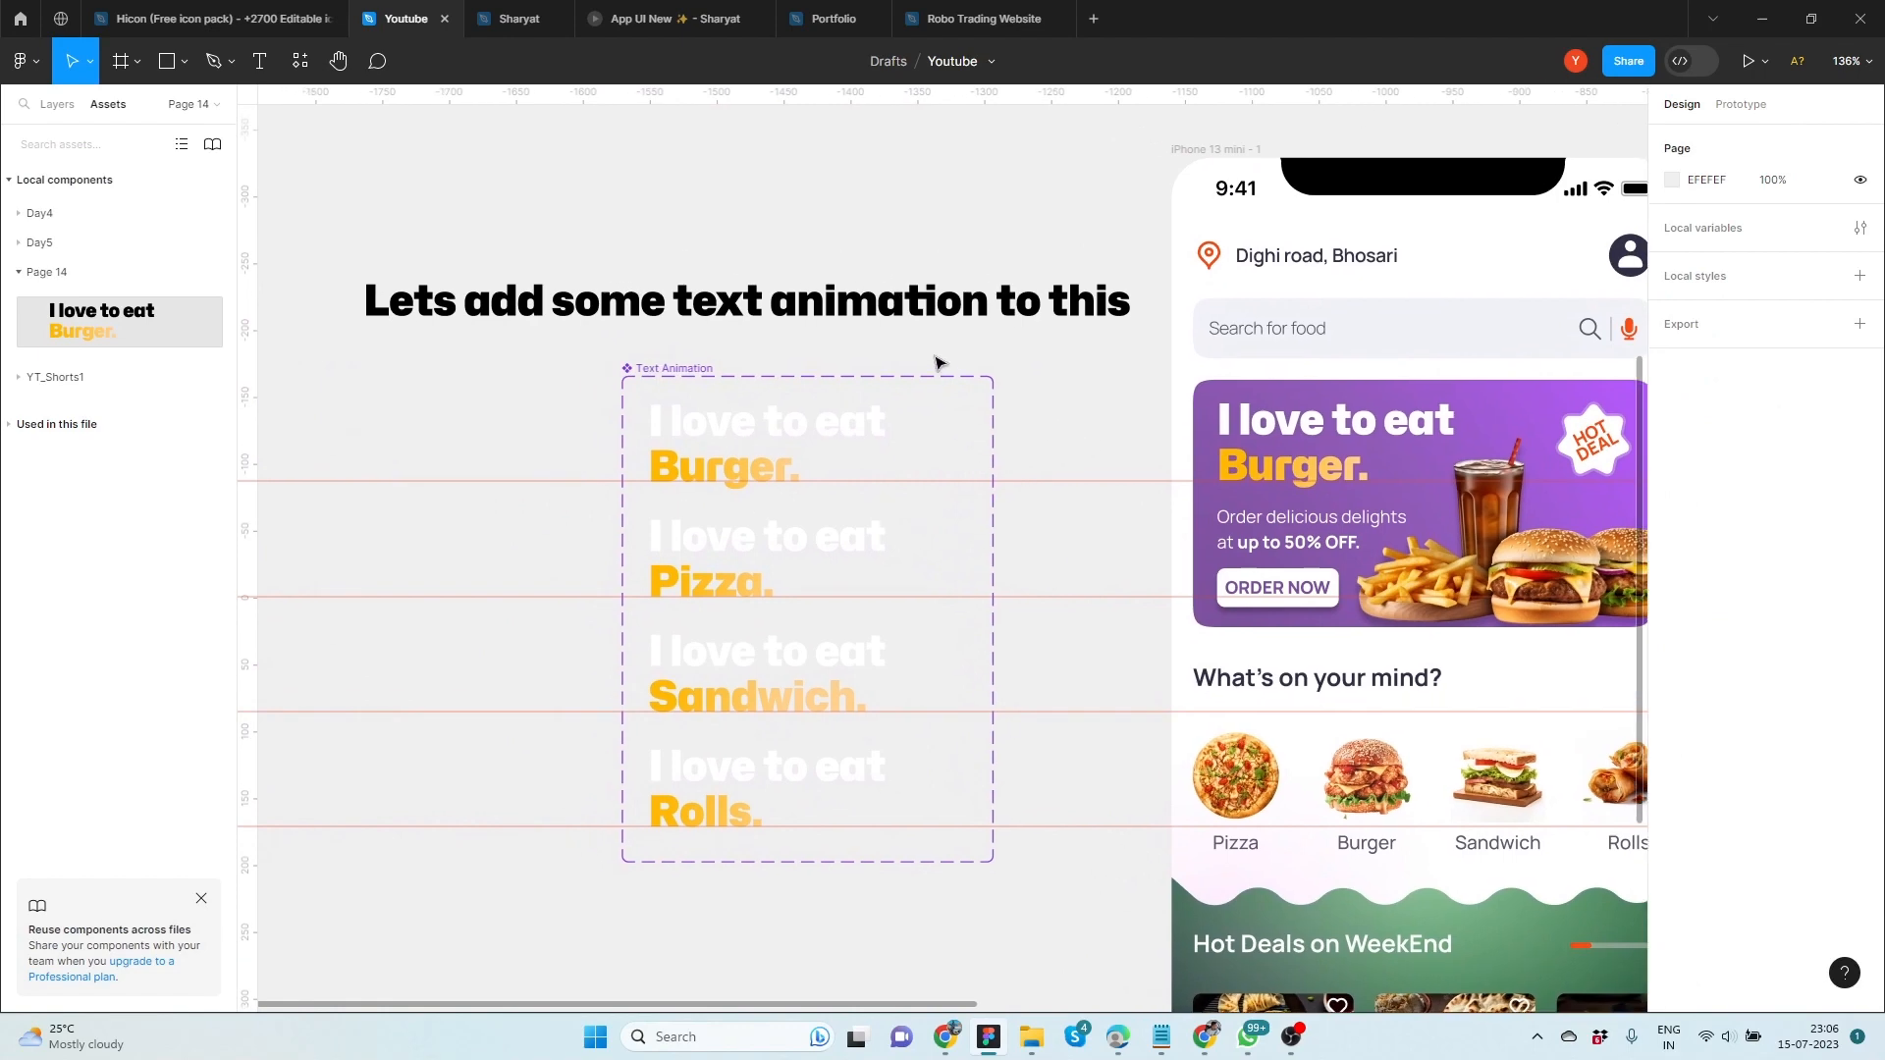
double_click(920, 311)
text(Thats it!)
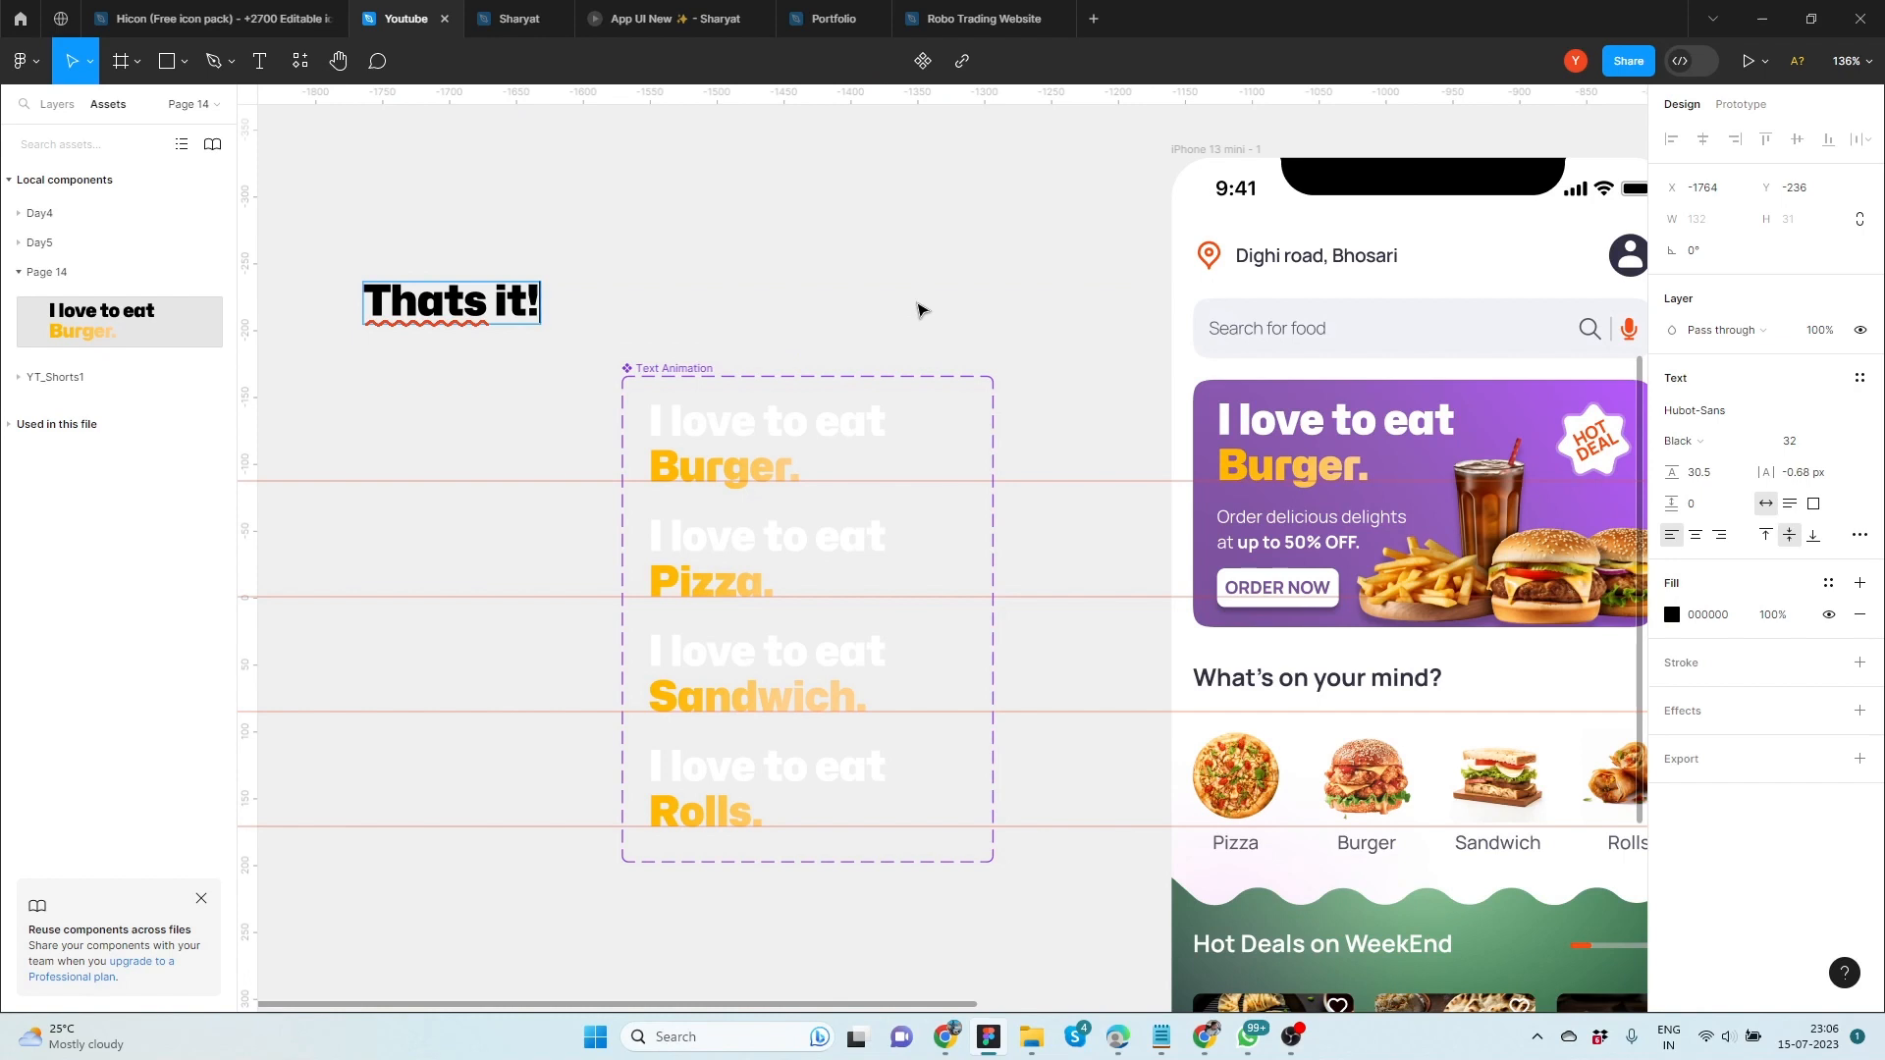
key(Escape)
drag(545, 309, 893, 322)
scroll(870, 269, right, 5)
scroll(888, 311, up, 4)
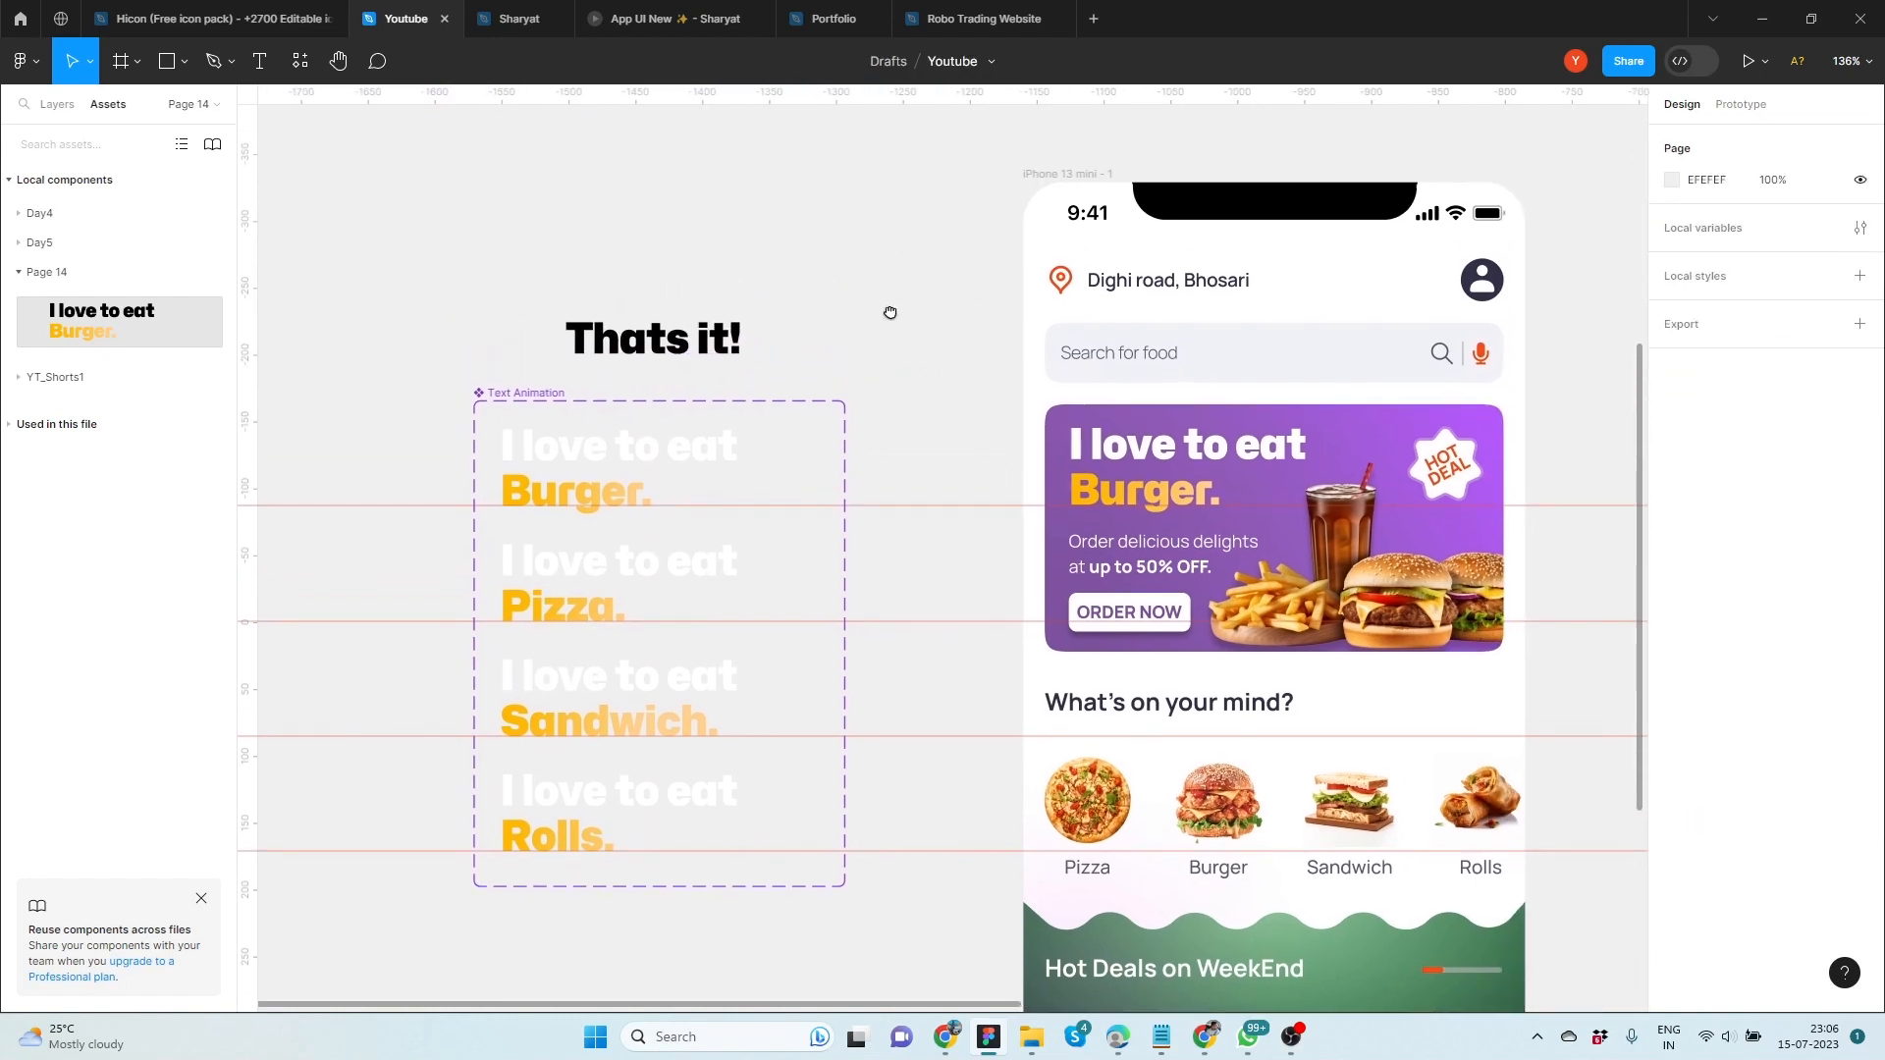
Replace the canvas note's text with "Lets try this"
key(Return)
text(Lets try this)
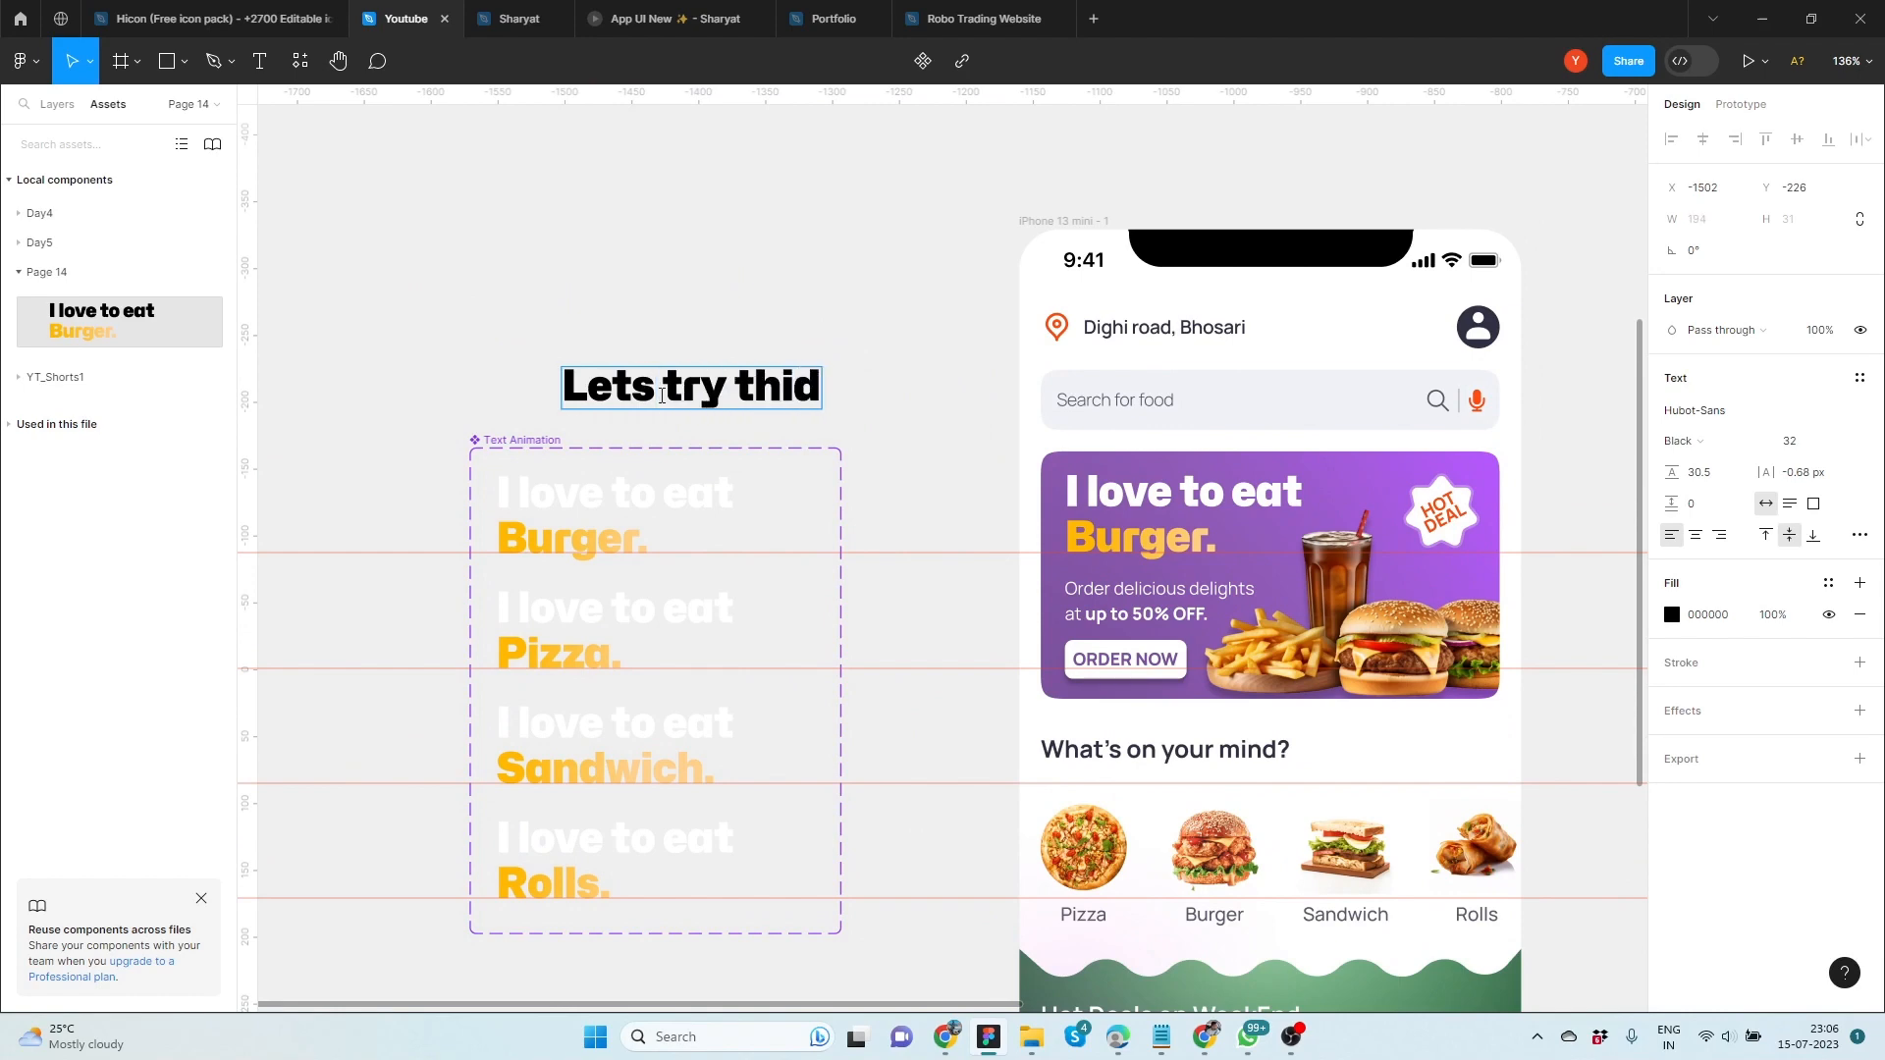
key(Escape)
Preview the Flow 1 prototype inline, close the preview and play the prototype in presentation view
click(1730, 108)
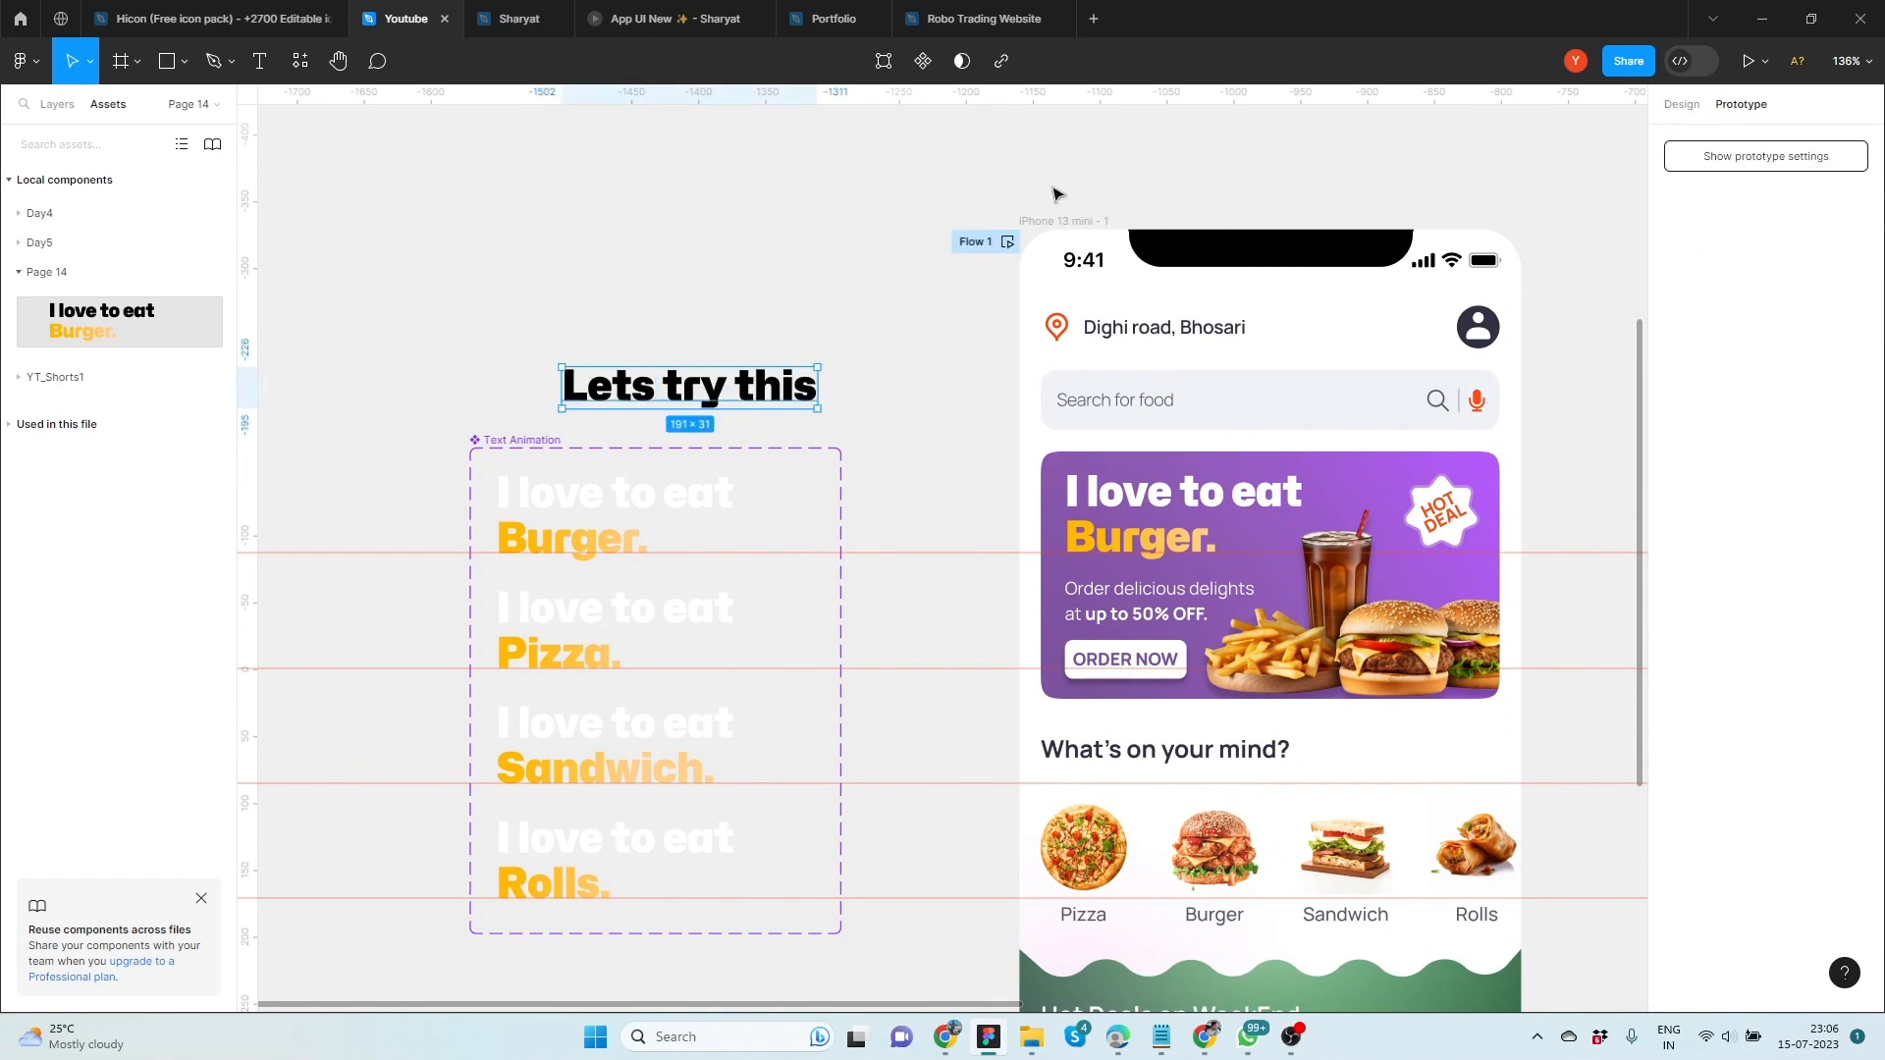
click(1007, 243)
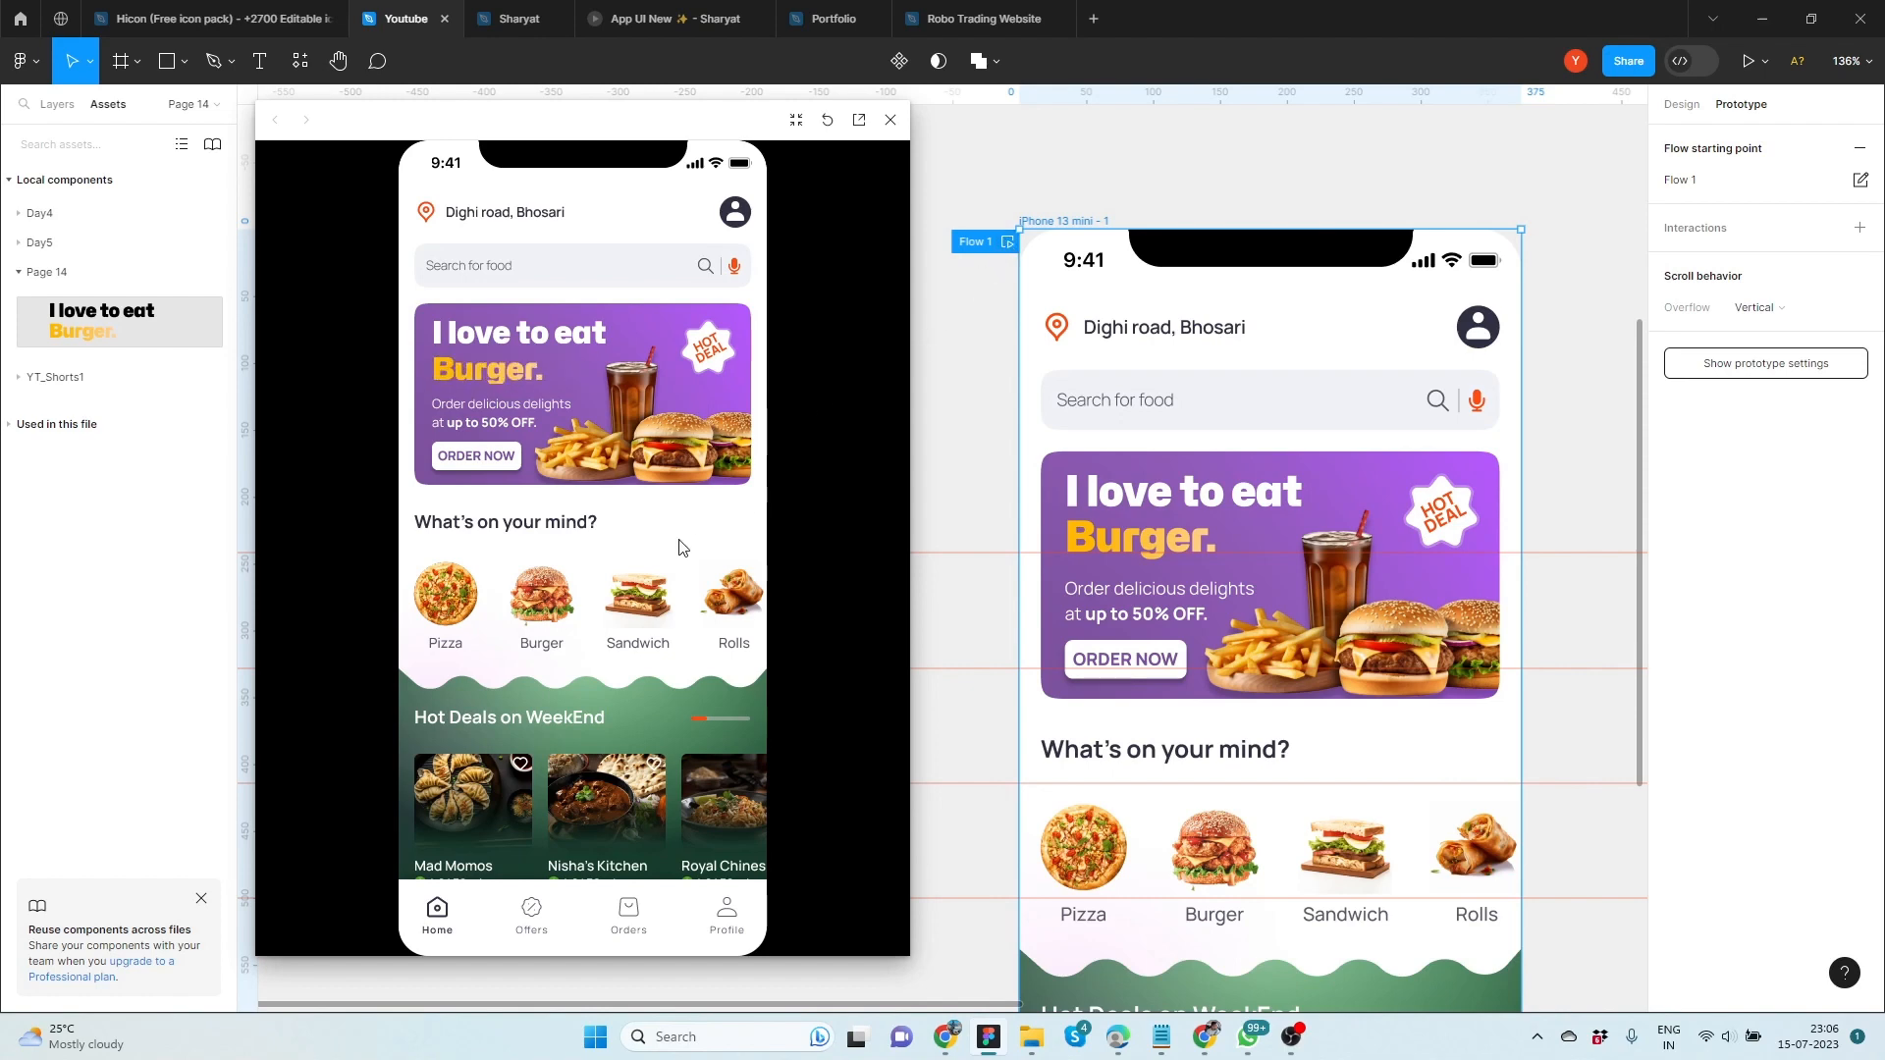
click(890, 119)
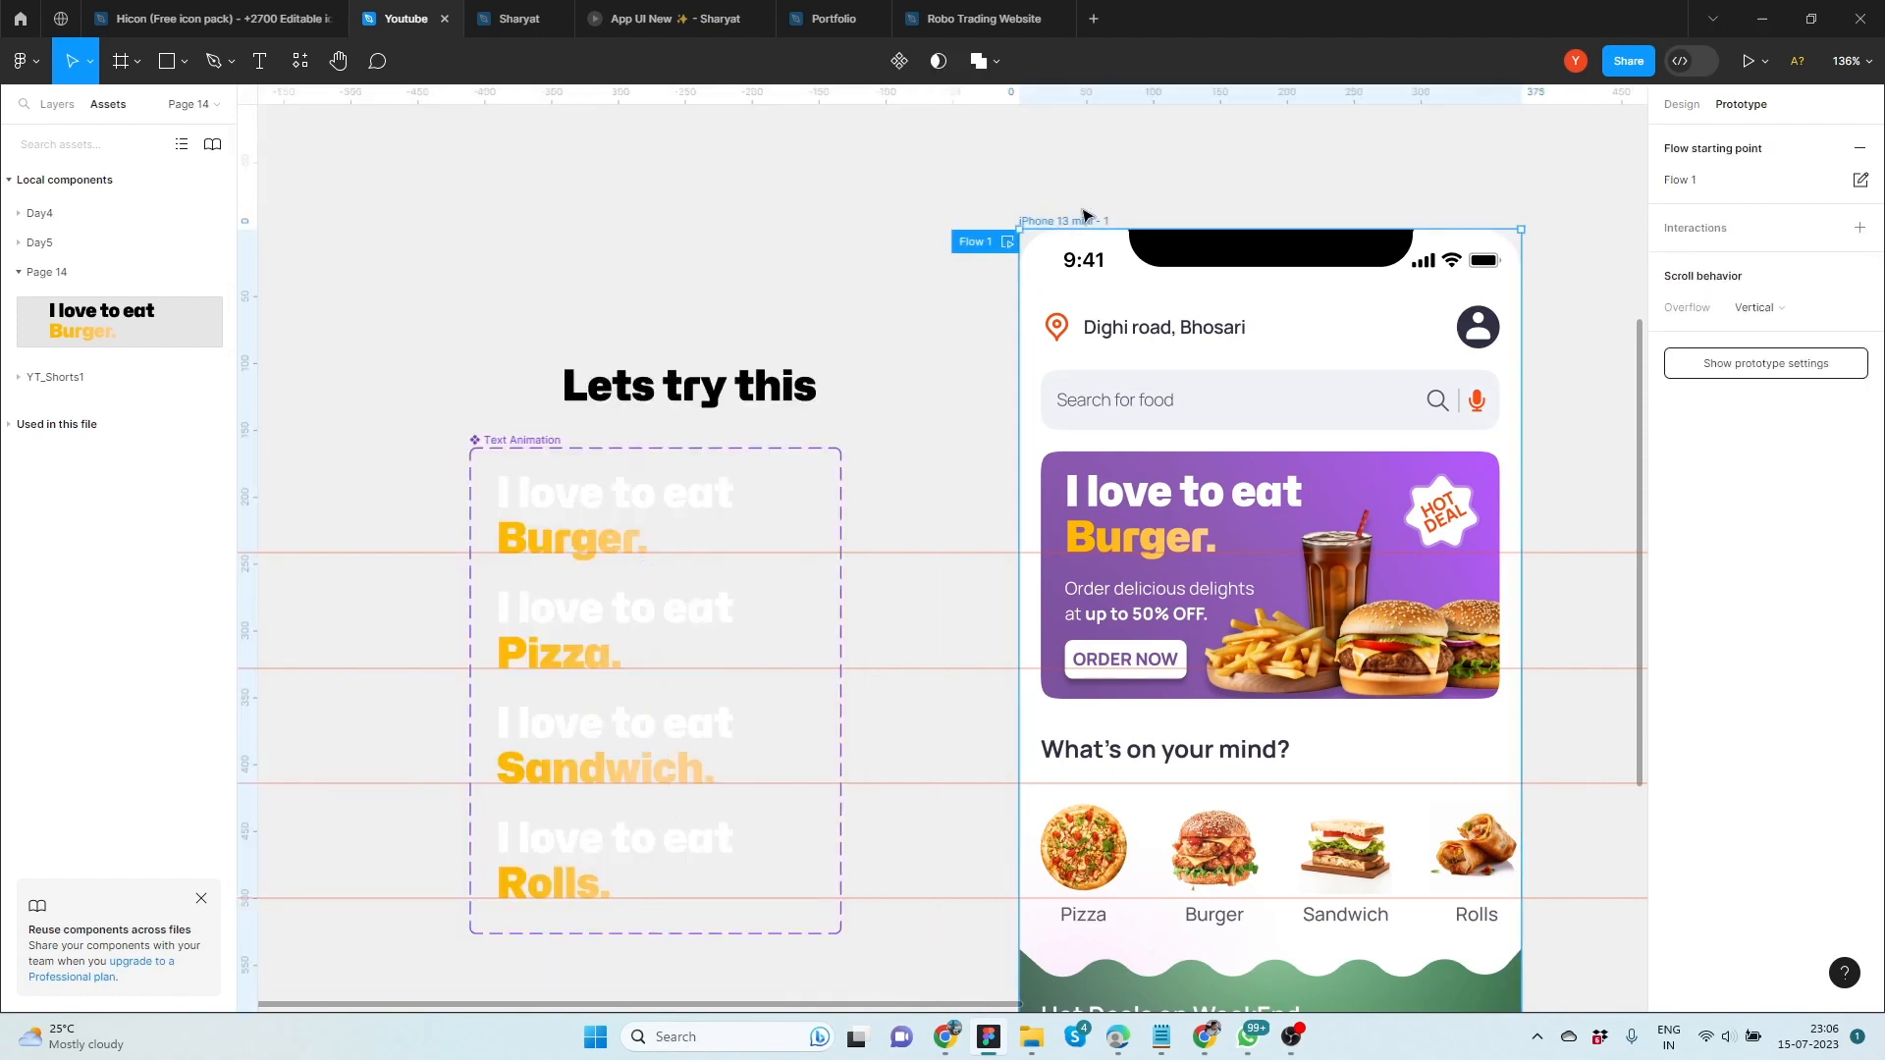
click(1751, 69)
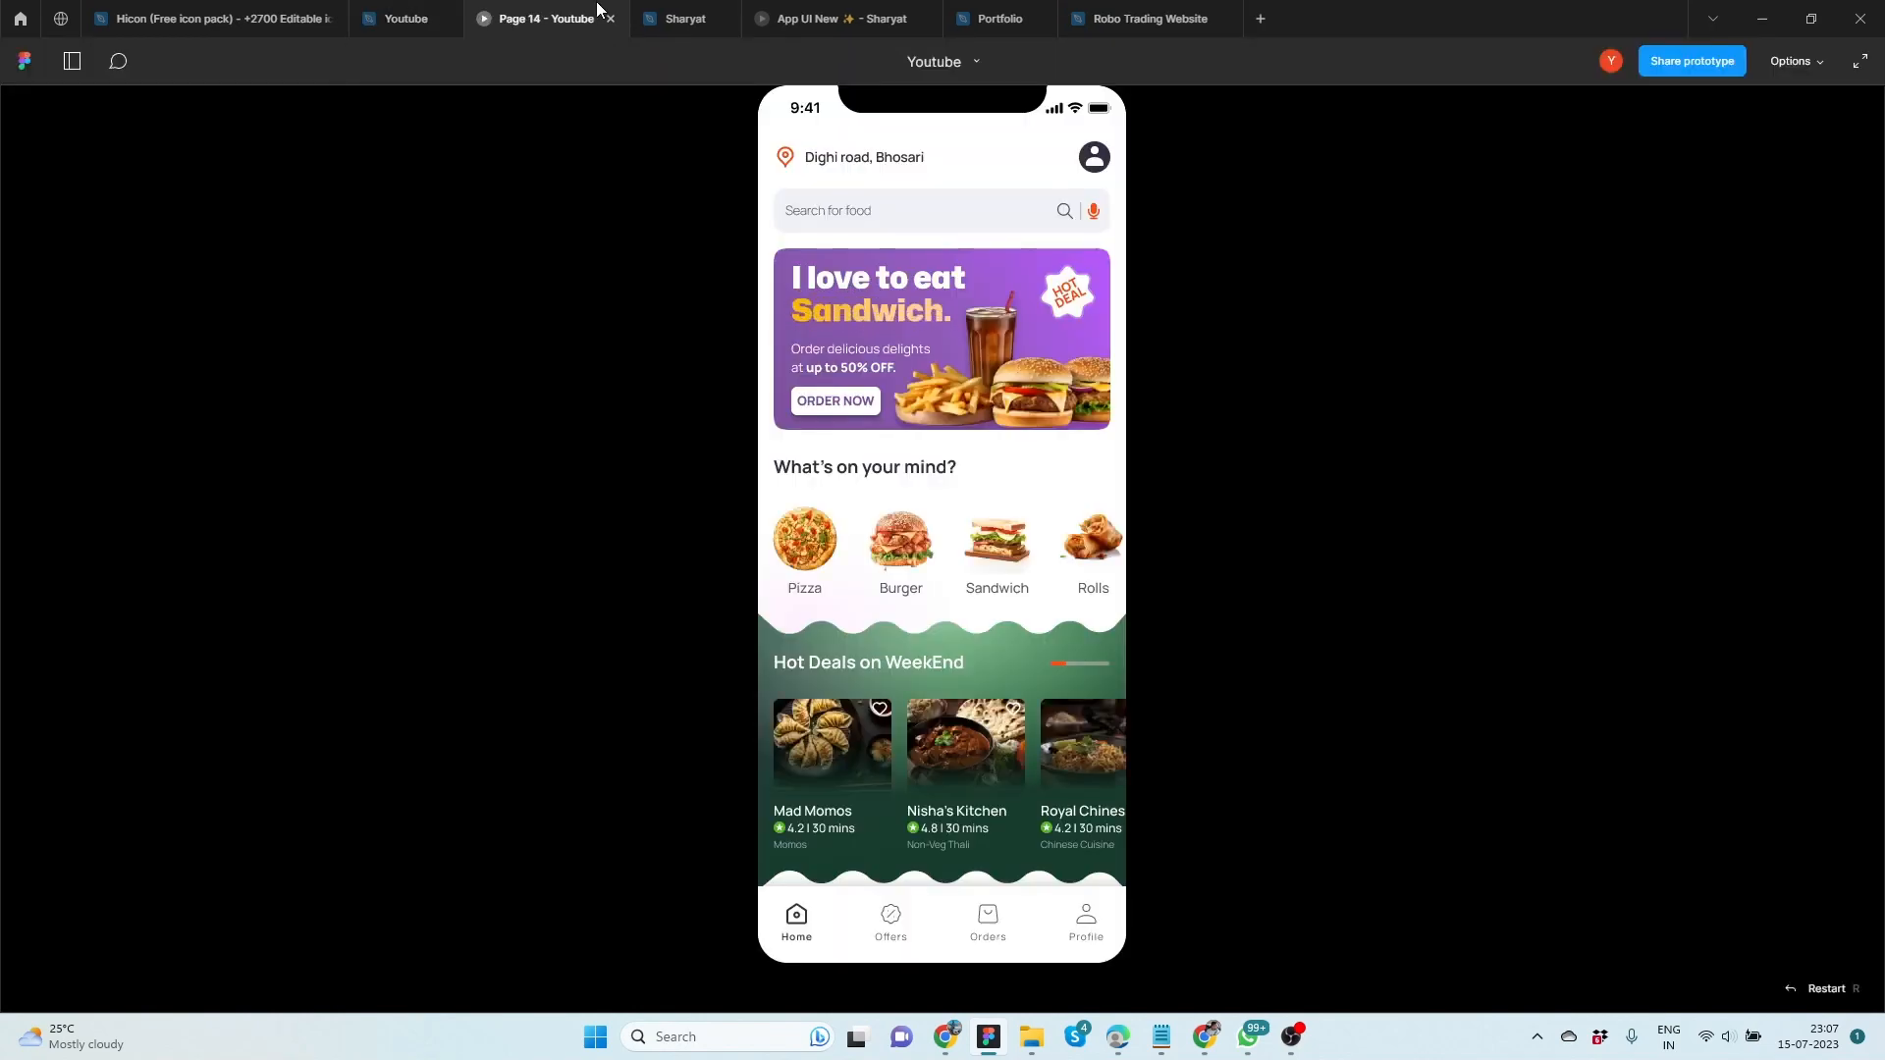
Set the prototype device to iPhone 13 mini in the Youtube file and return to the presentation
click(400, 17)
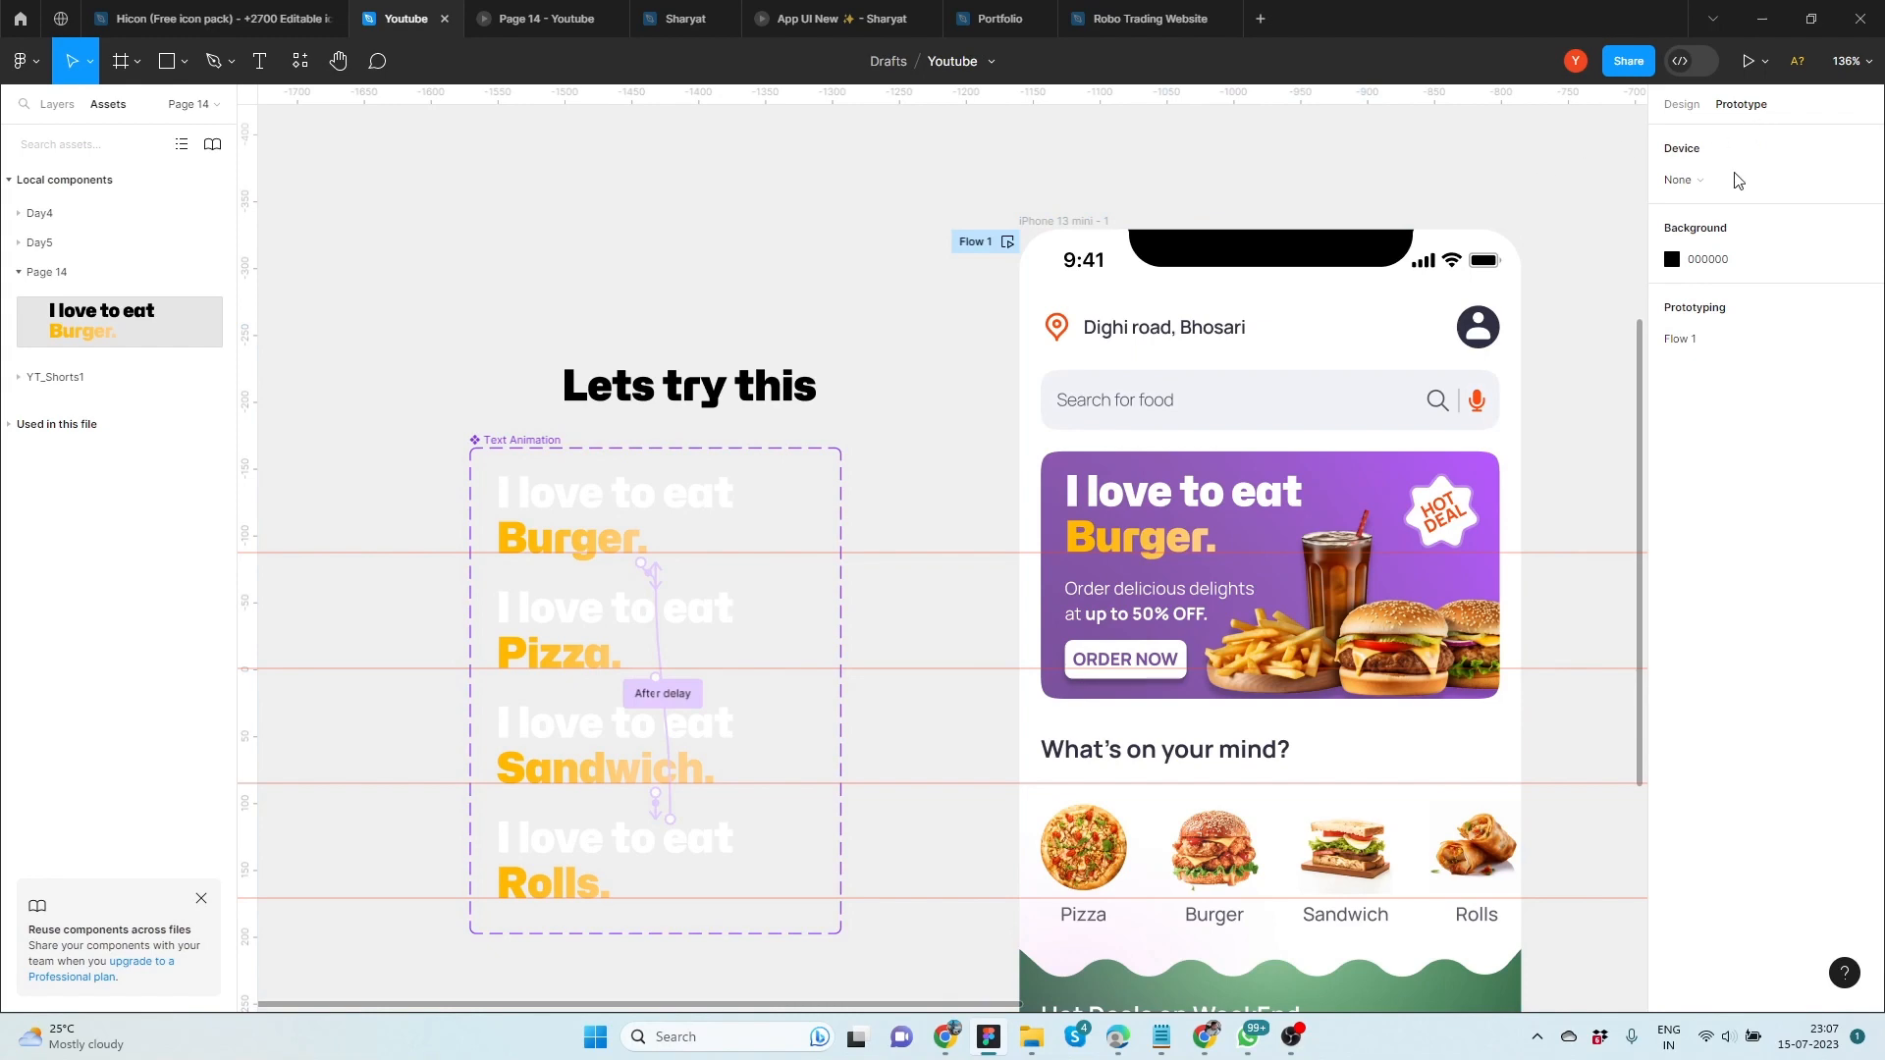
click(1716, 181)
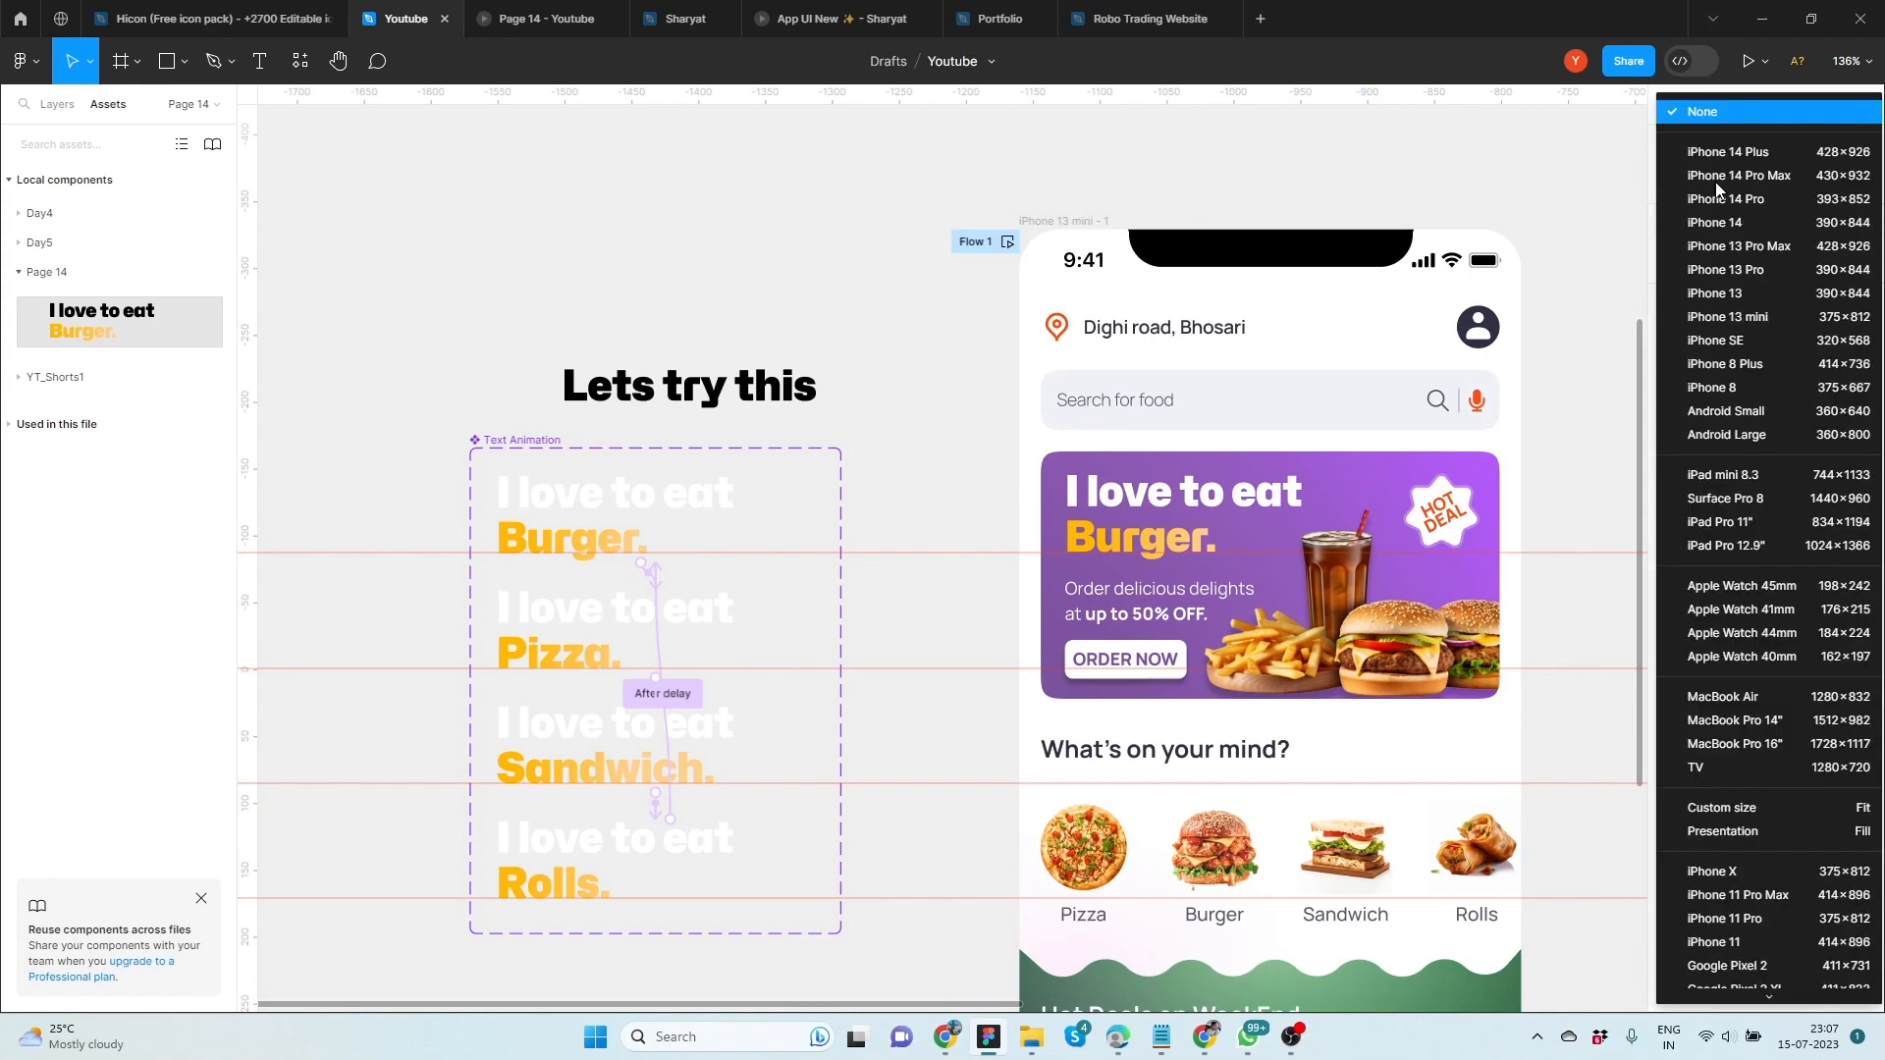
click(1770, 322)
click(565, 24)
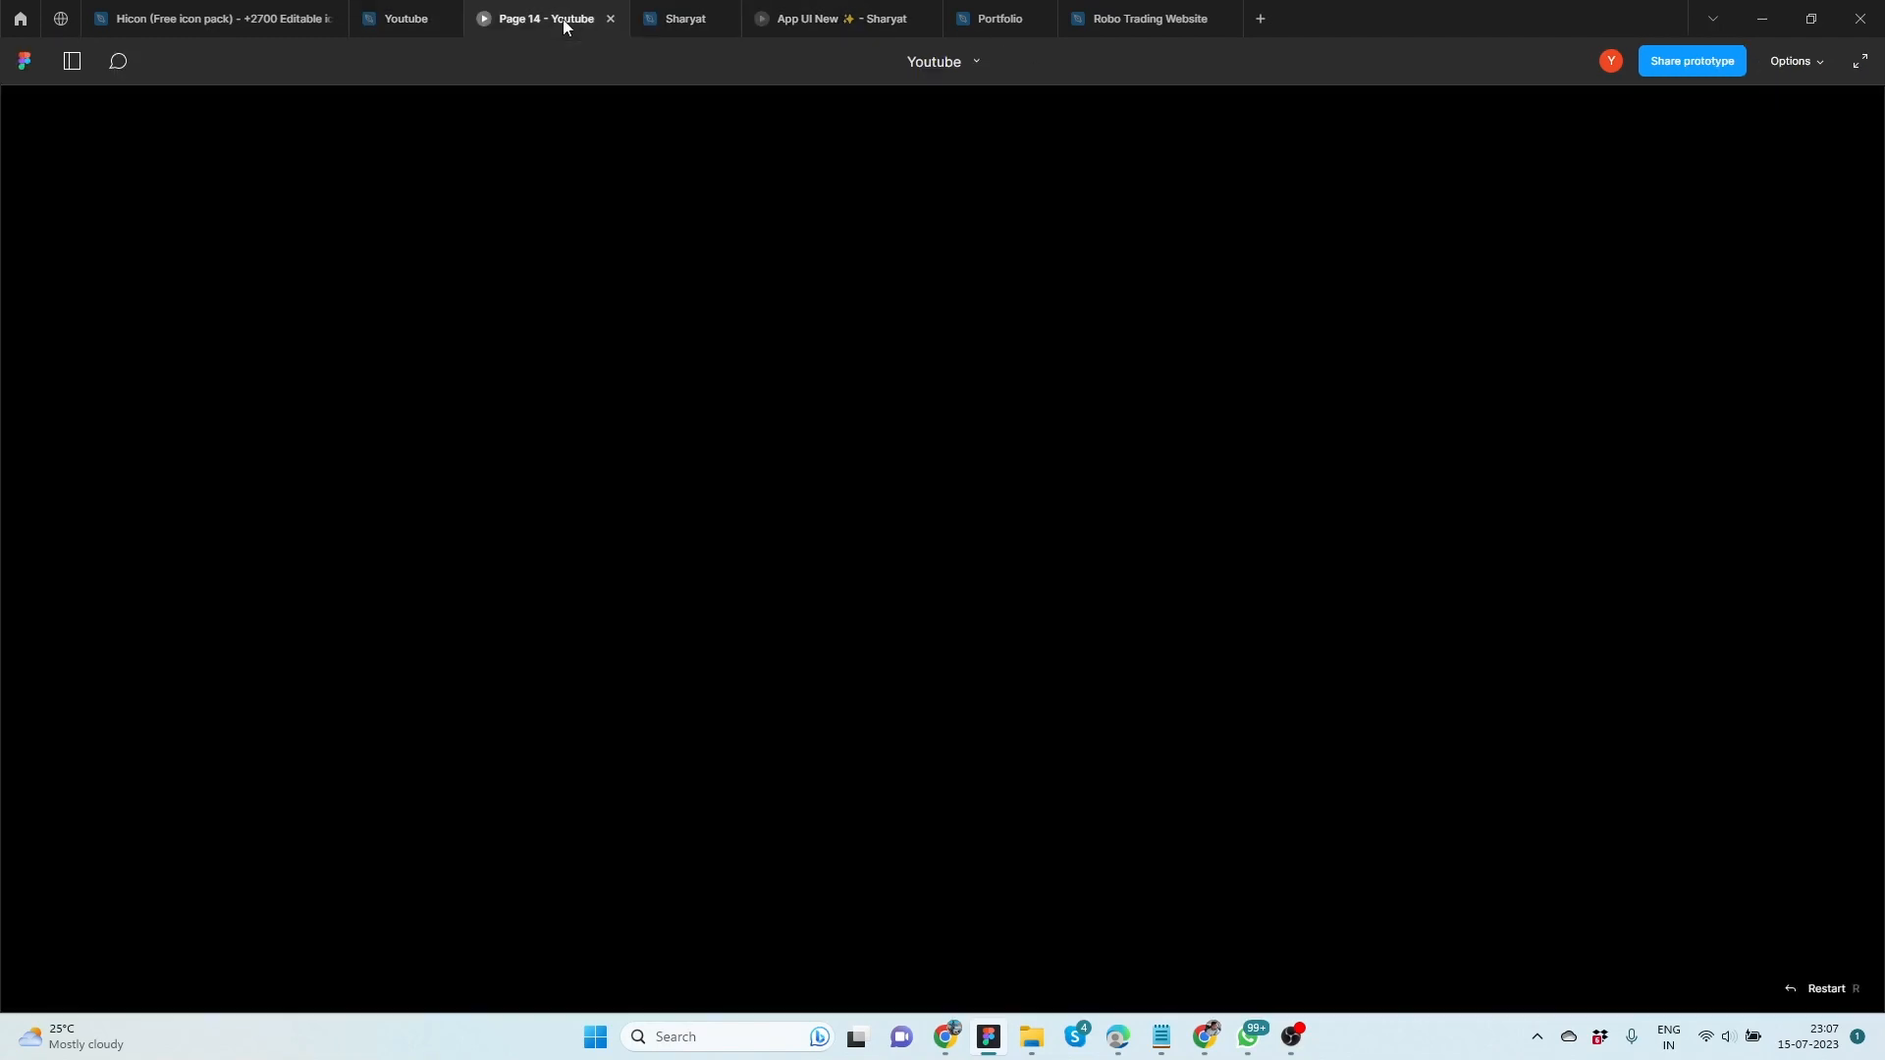